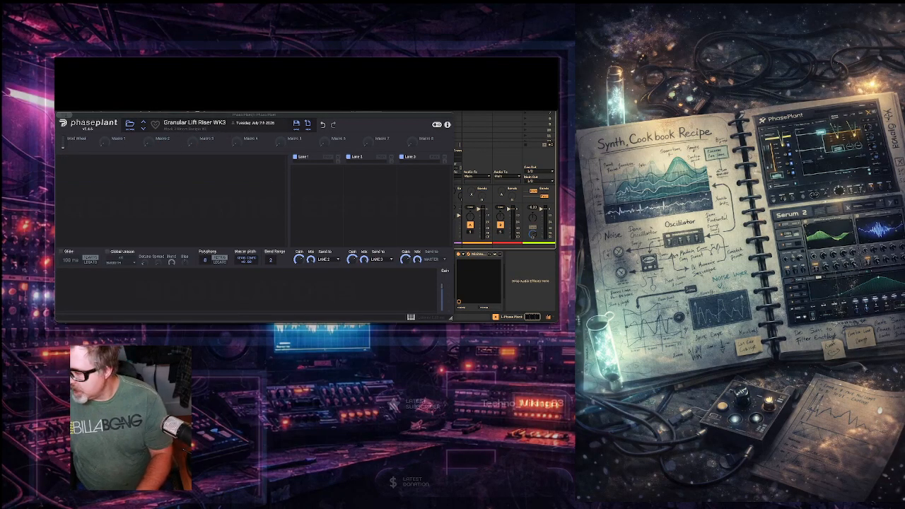
Step: Read the Granular Lift Riser recipe document, examining its overview and the ingredients table of modules and their settings
left_click(60, 114)
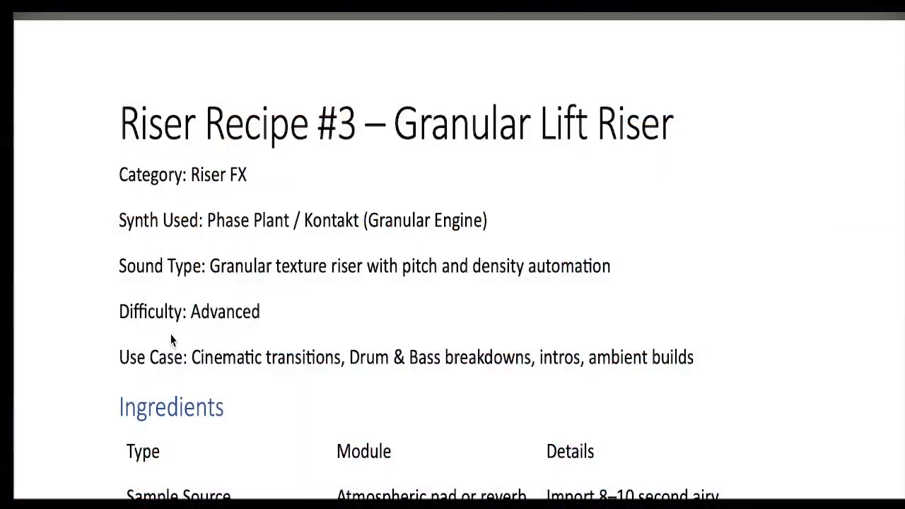
scroll(267, 274, "down", 1)
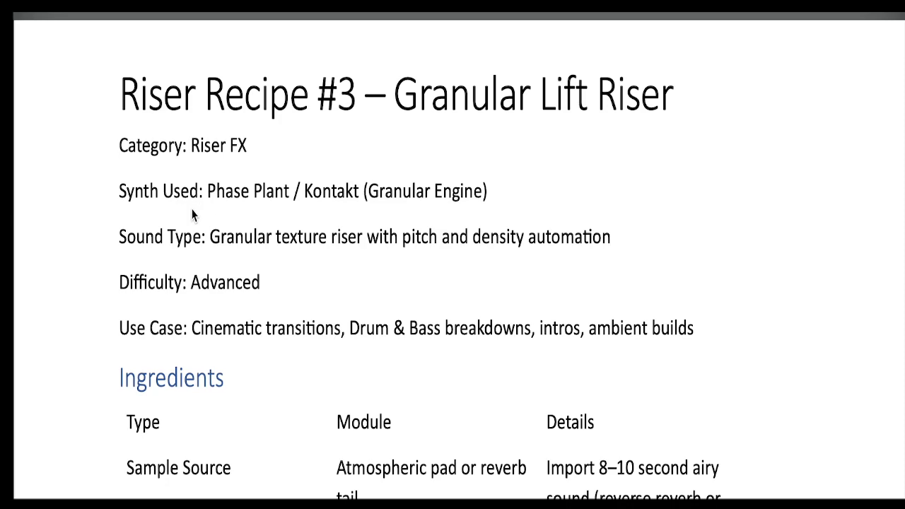
scroll(356, 331, "down", 5)
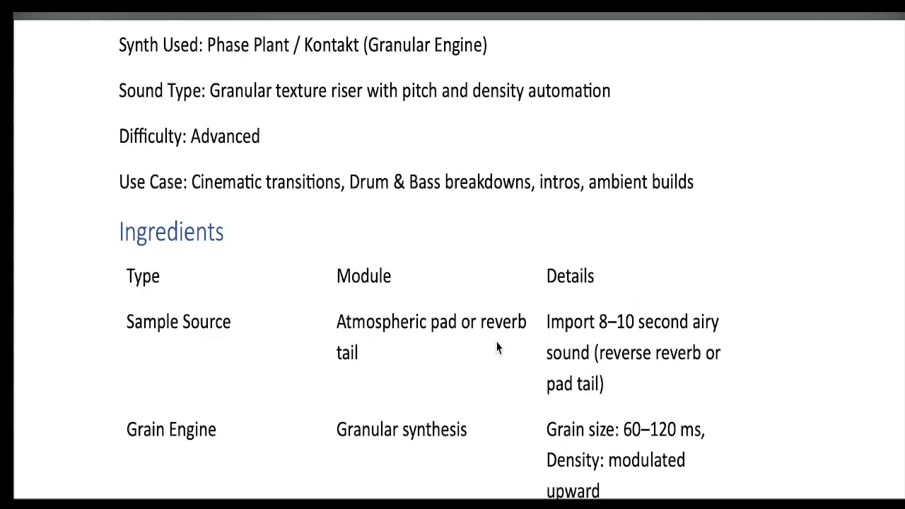
scroll(678, 352, "down", 1)
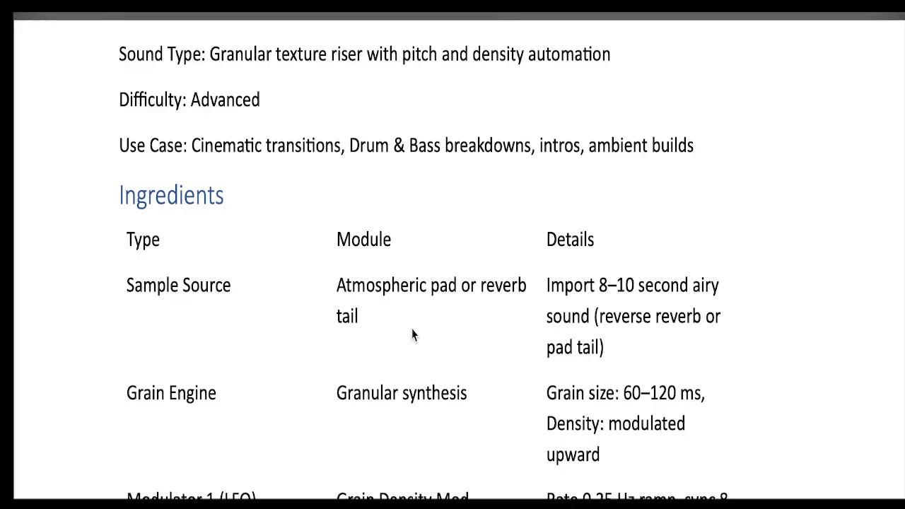
scroll(466, 329, "down", 3)
scroll(545, 309, "down", 3)
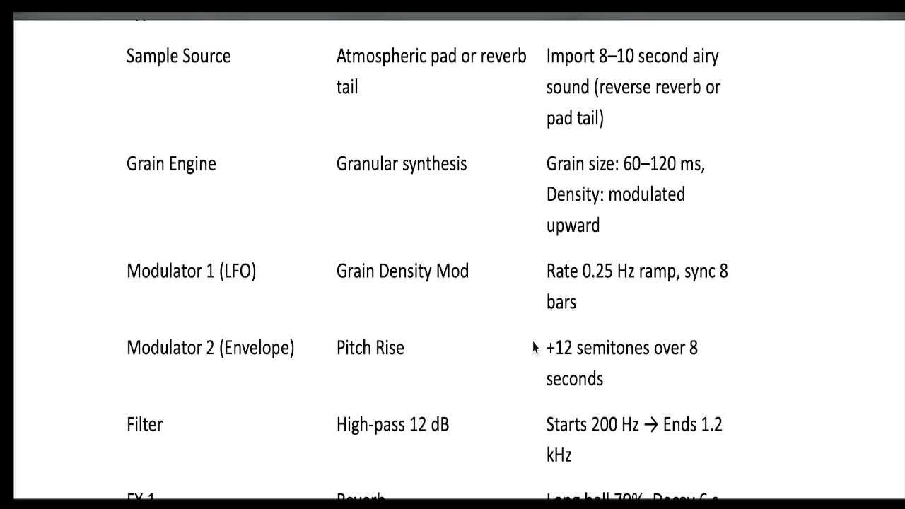
scroll(532, 347, "down", 3)
scroll(417, 345, "down", 5)
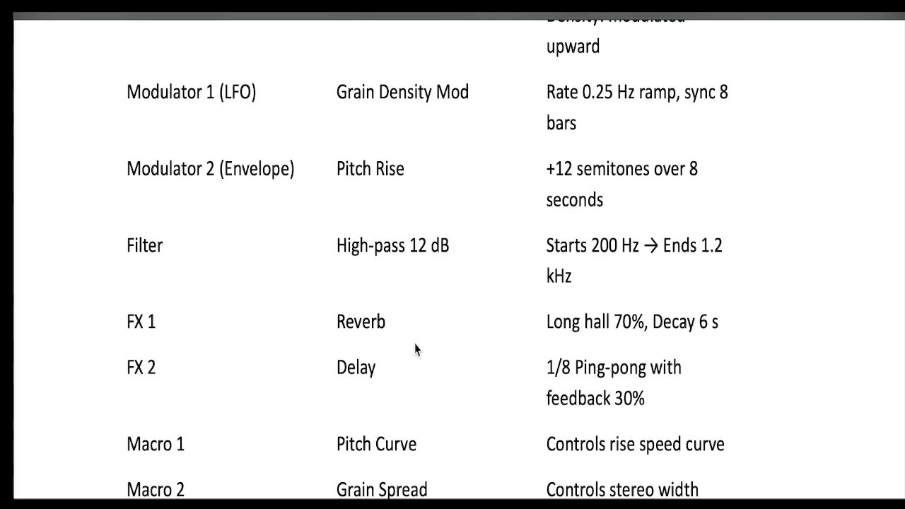
scroll(415, 347, "up", 14)
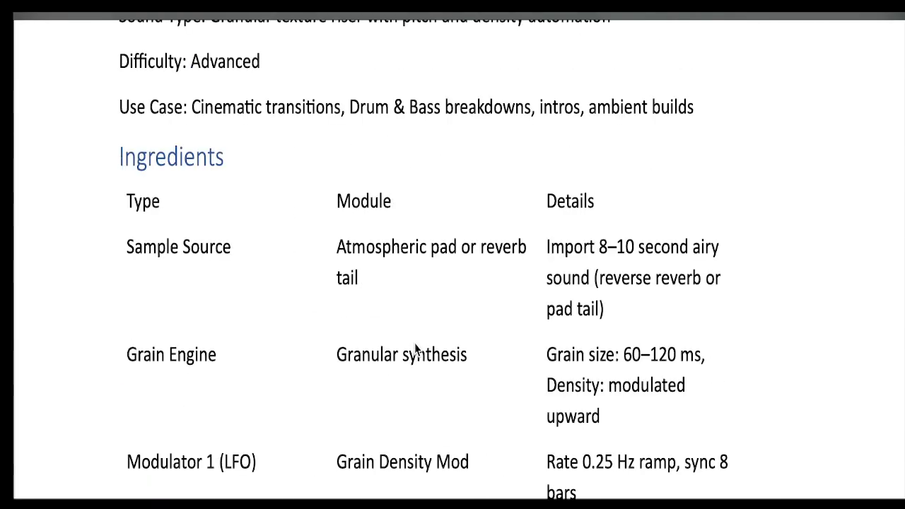
scroll(415, 344, "down", 4)
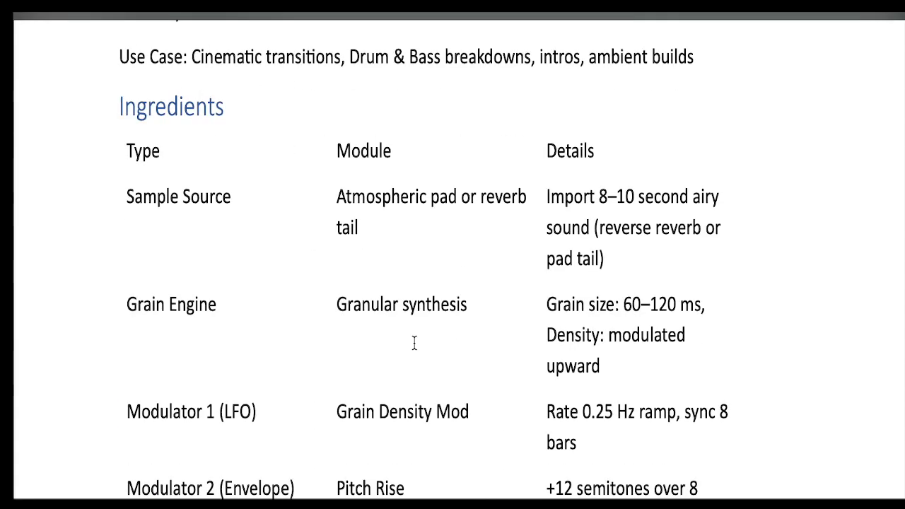
scroll(414, 343, "down", 2)
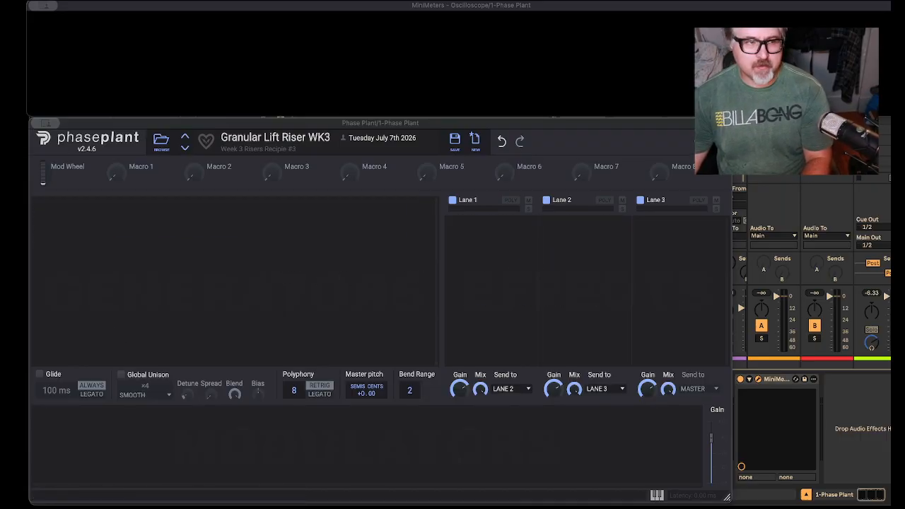
Step: Hide the Phase Plant window and search the Samples library in the Live browser for "pad"
left_click(42, 123)
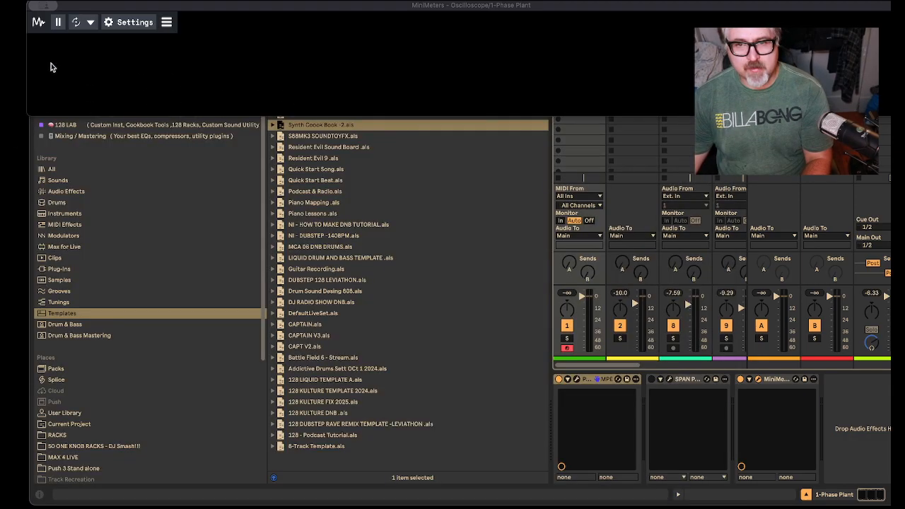
left_click(104, 140)
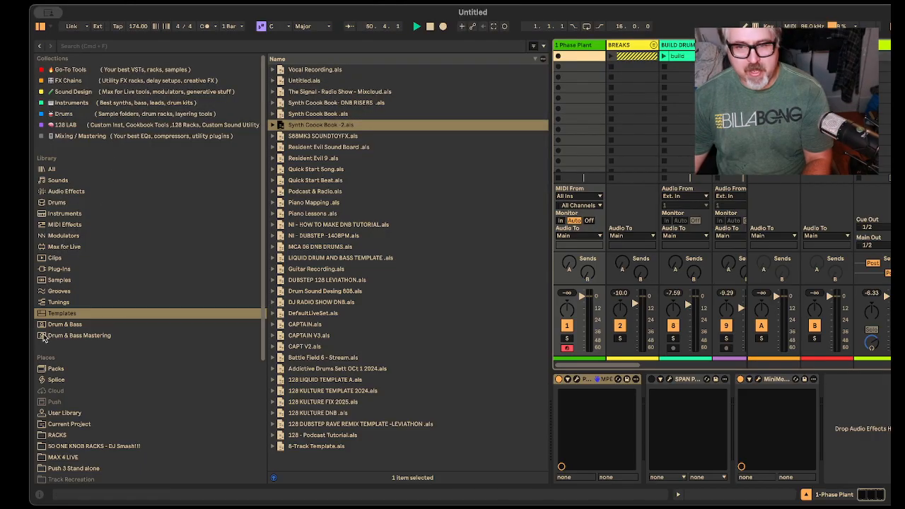
left_click(58, 280)
left_click(110, 46)
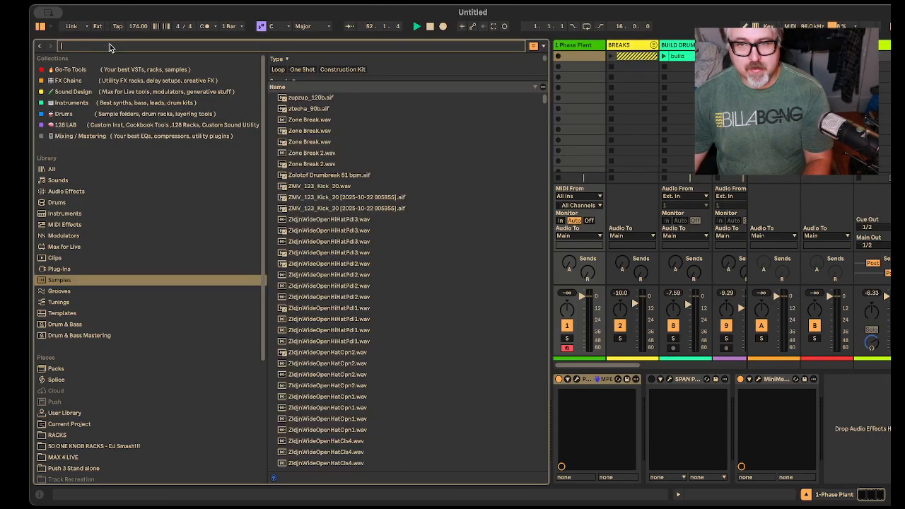
type("pad")
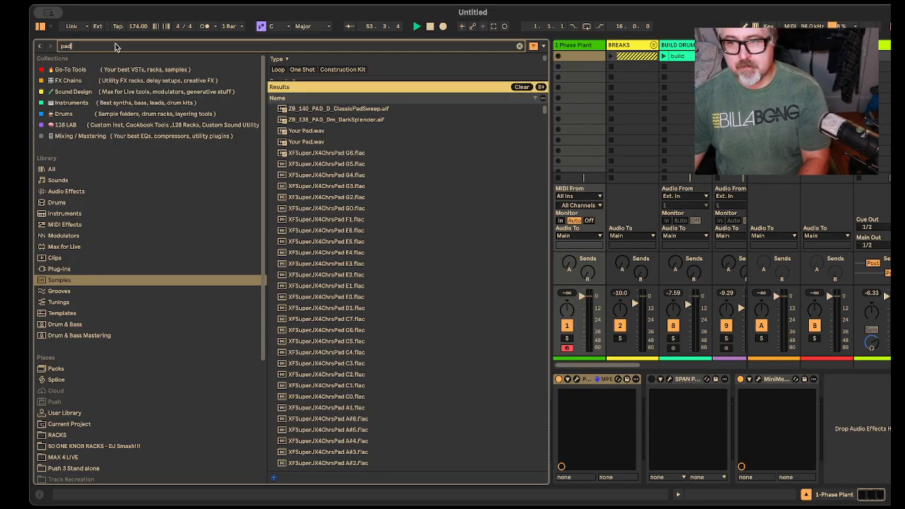
Step: Audition a range of pad samples in the search results, from Your Pad.wav down to Valley People Pad F2.aif
left_click(318, 131)
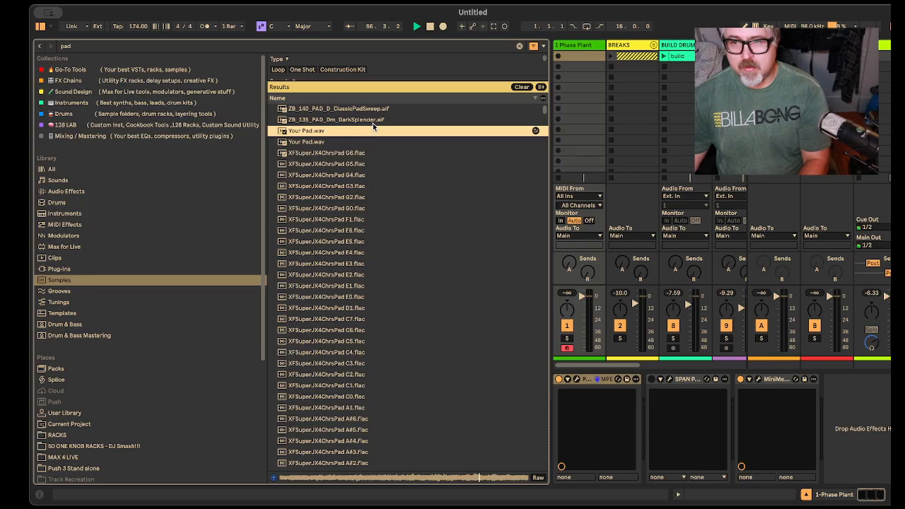
left_click(362, 163)
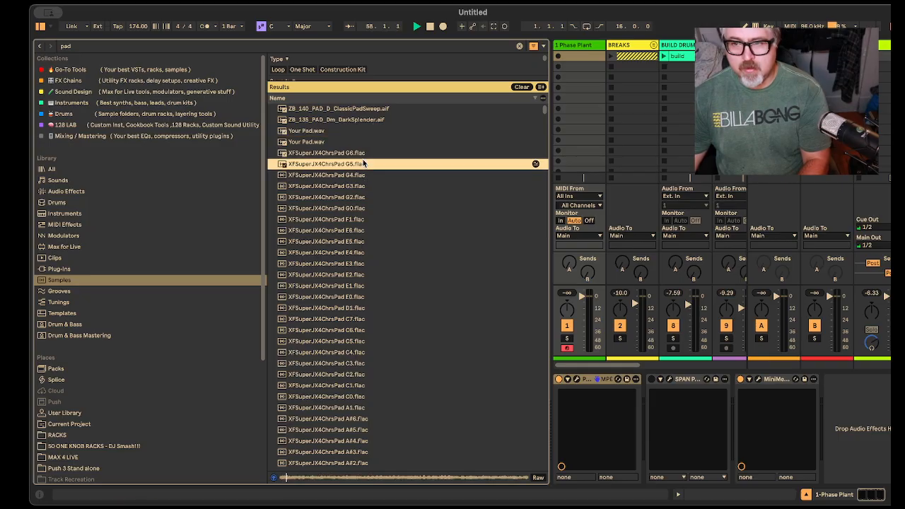
left_click(356, 197)
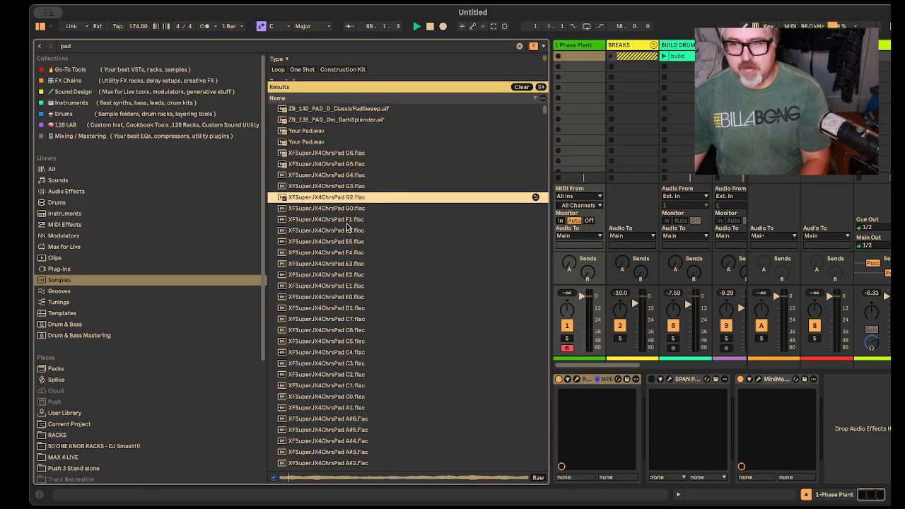
left_click(351, 263)
scroll(357, 277, "down", 2)
scroll(355, 276, "down", 2)
left_click(356, 276)
scroll(356, 276, "down", 3)
left_click(322, 343)
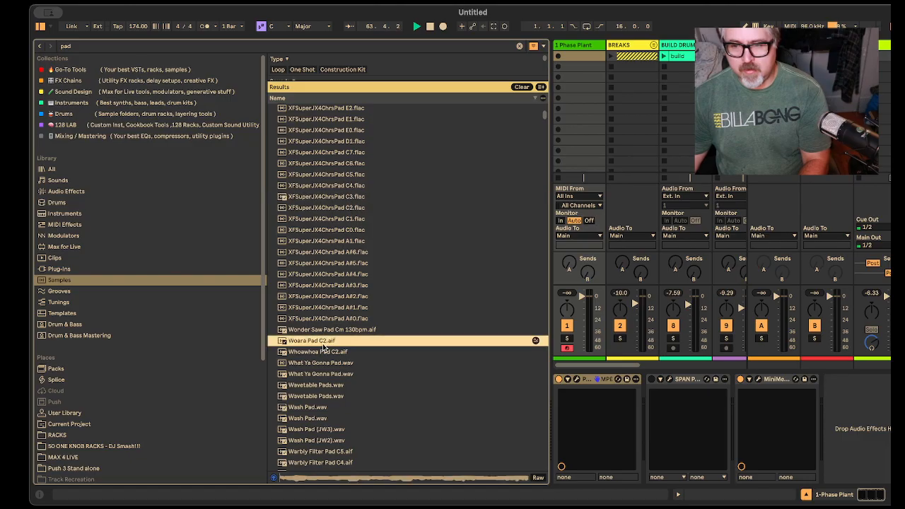
scroll(325, 346, "down", 3)
left_click(337, 294)
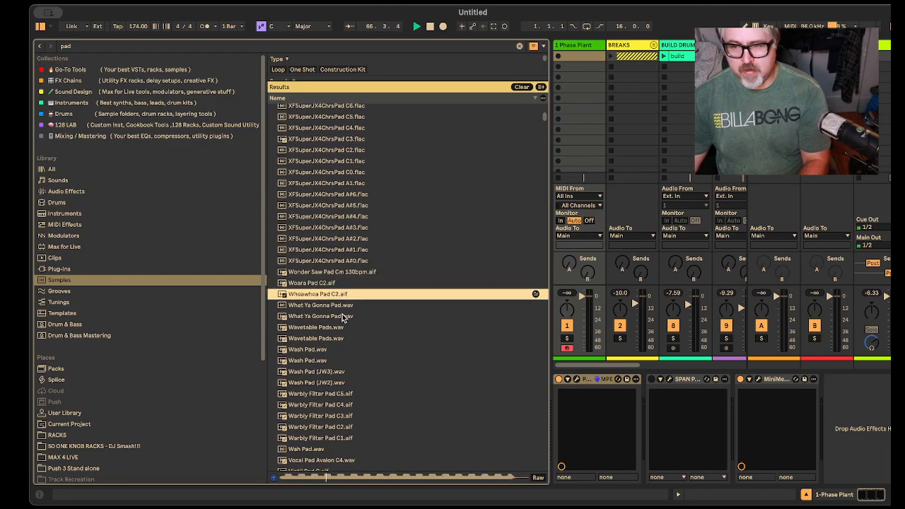
left_click(350, 273)
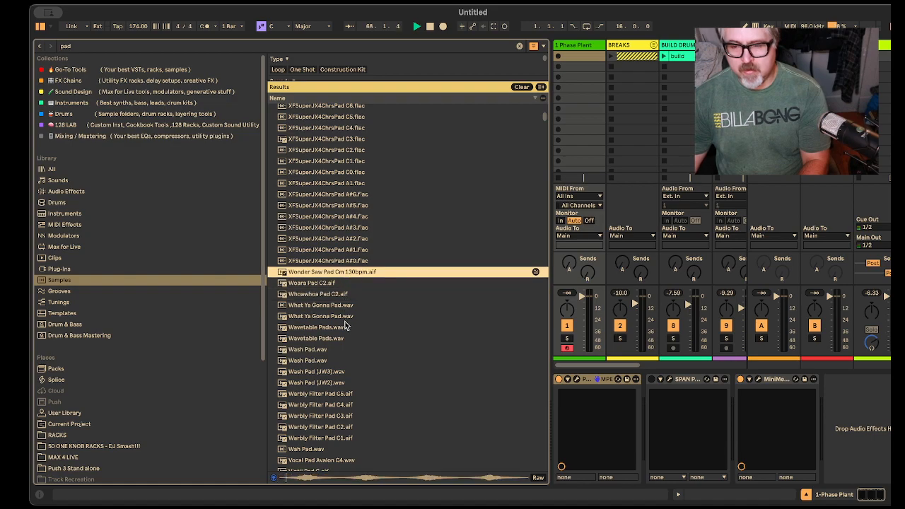
scroll(345, 326, "down", 1)
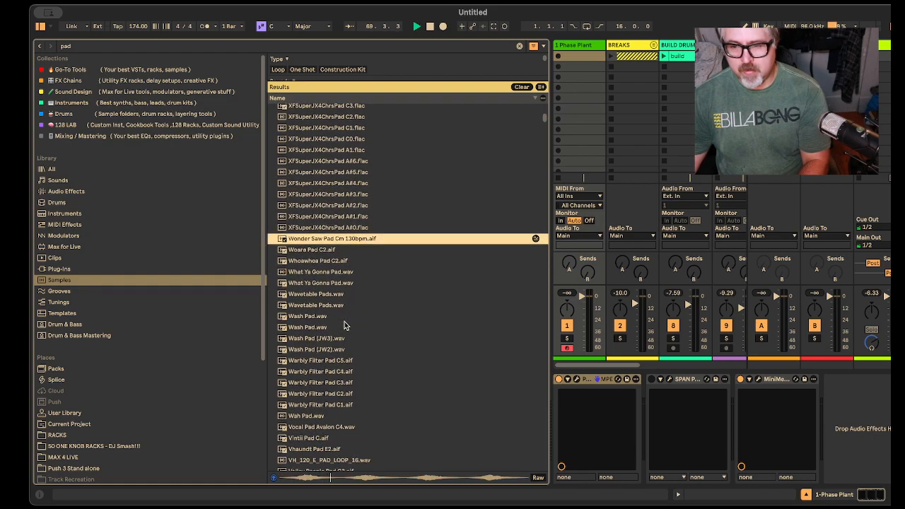
left_click(308, 306)
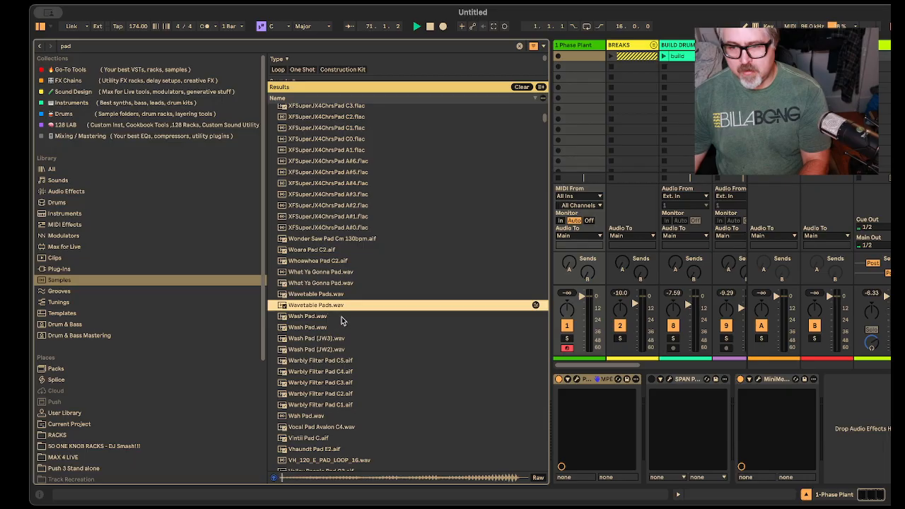
left_click(337, 349)
scroll(360, 356, "down", 1)
left_click(332, 328)
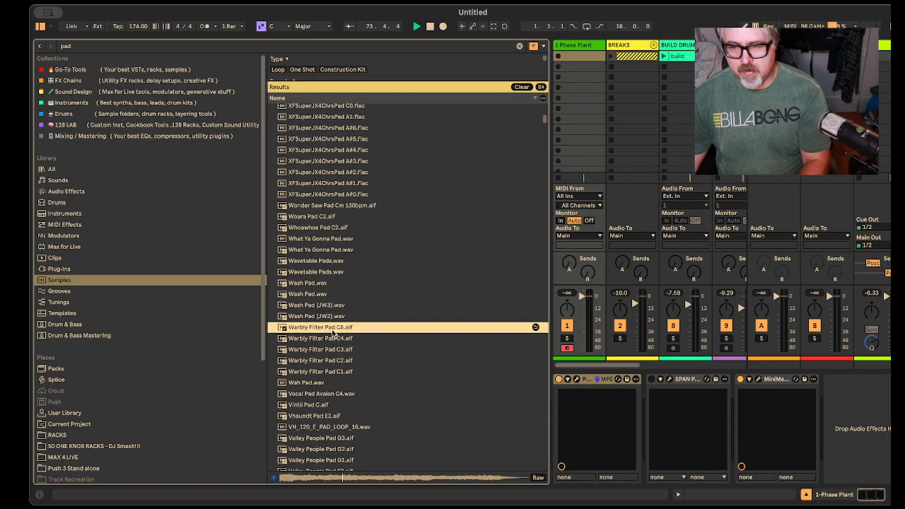
scroll(349, 348, "down", 1)
left_click(317, 338)
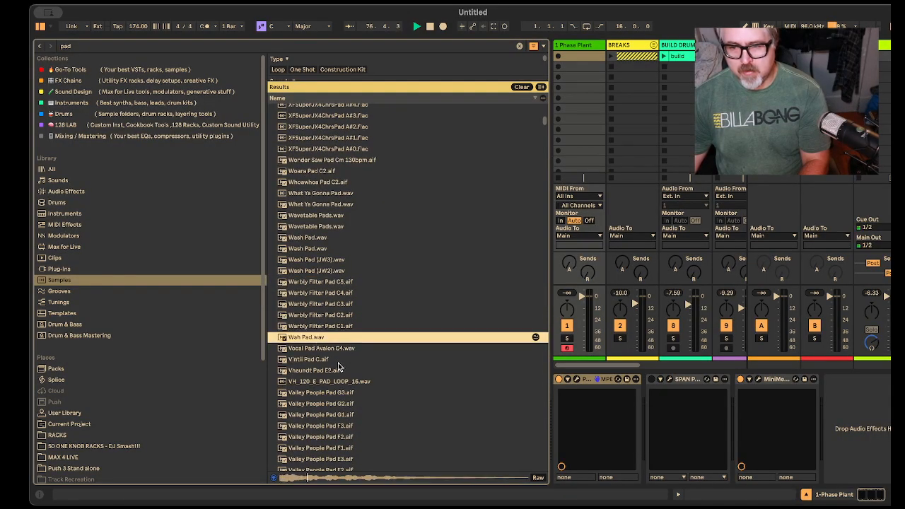
scroll(331, 385, "down", 1)
left_click(331, 386)
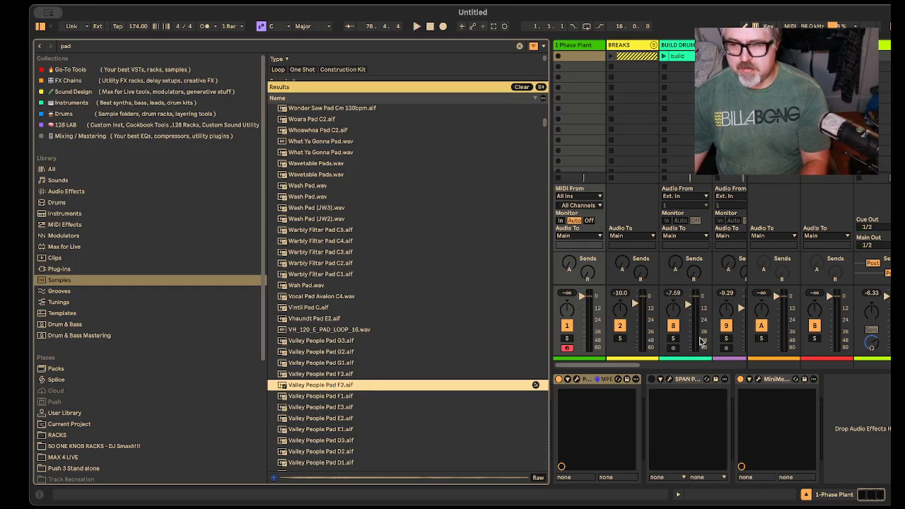
Step: Reopen the Phase Plant window from its device on the 1-Phase Plant track
left_click(576, 379)
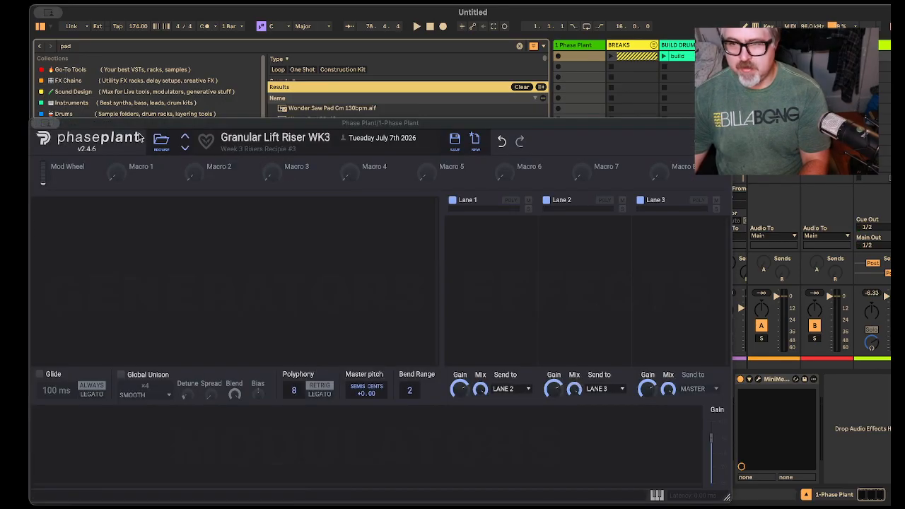
left_click(161, 240)
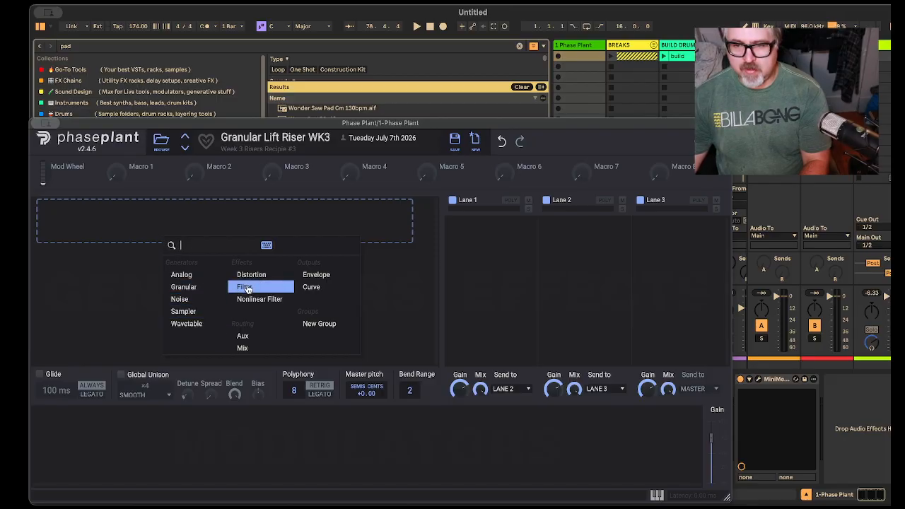
left_click(178, 299)
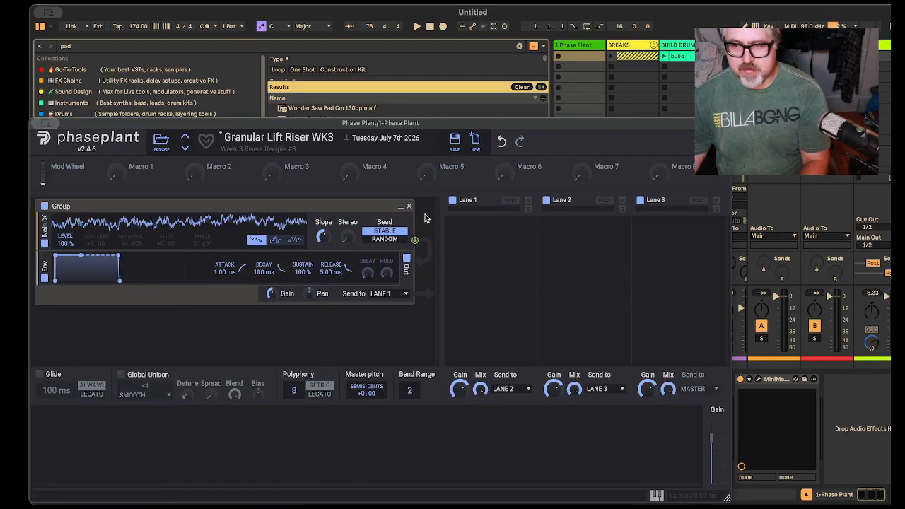
left_click(407, 210)
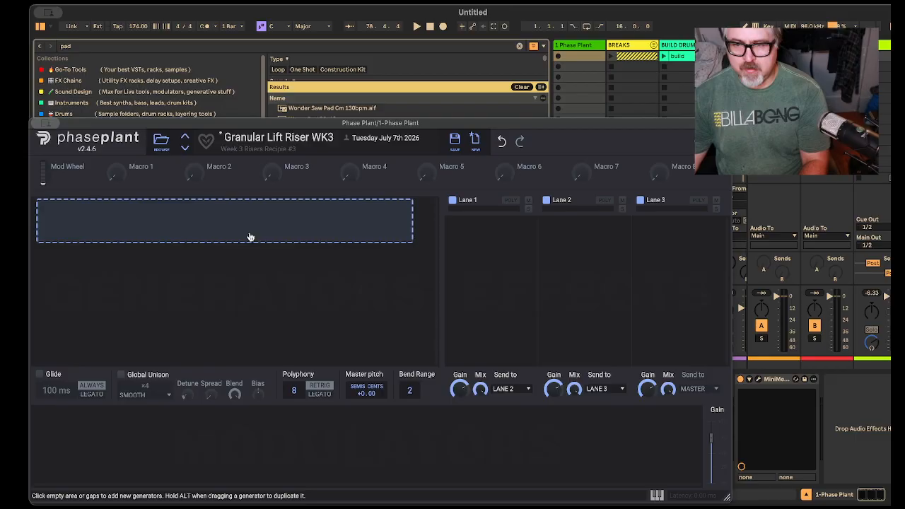
Step: Add a Granular generator in Phase Plant and load the second Your Pad.wav from the browser results into it
left_click(251, 236)
left_click(286, 290)
left_click_drag(332, 127, 676, 81)
scroll(311, 211, "up", 9)
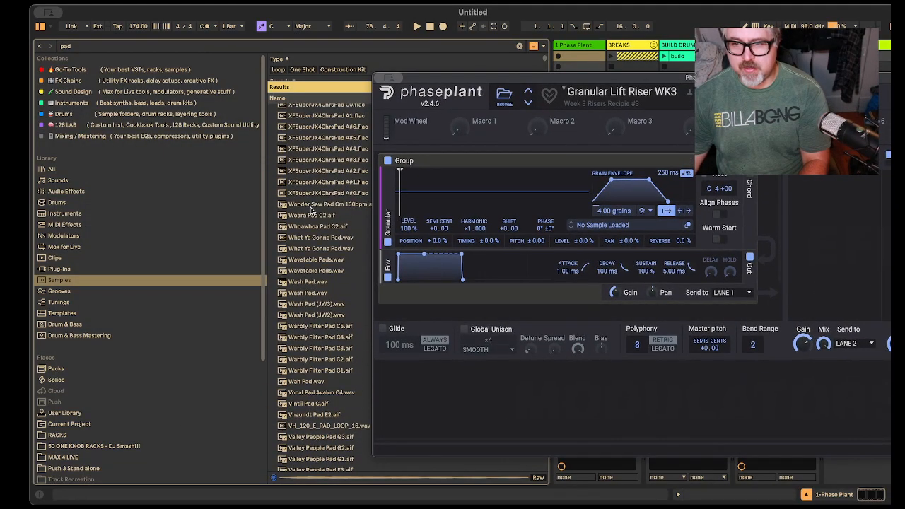
scroll(311, 211, "up", 3)
left_click(305, 142)
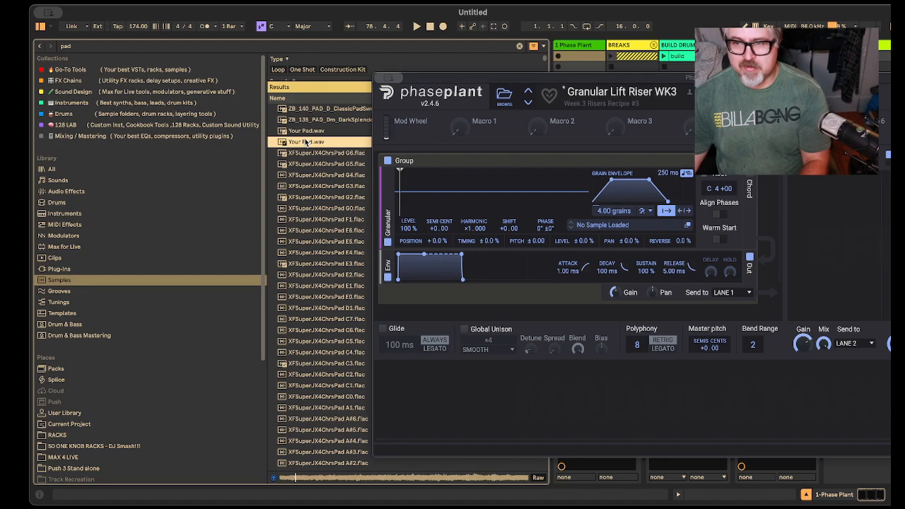
left_click_drag(305, 142, 501, 209)
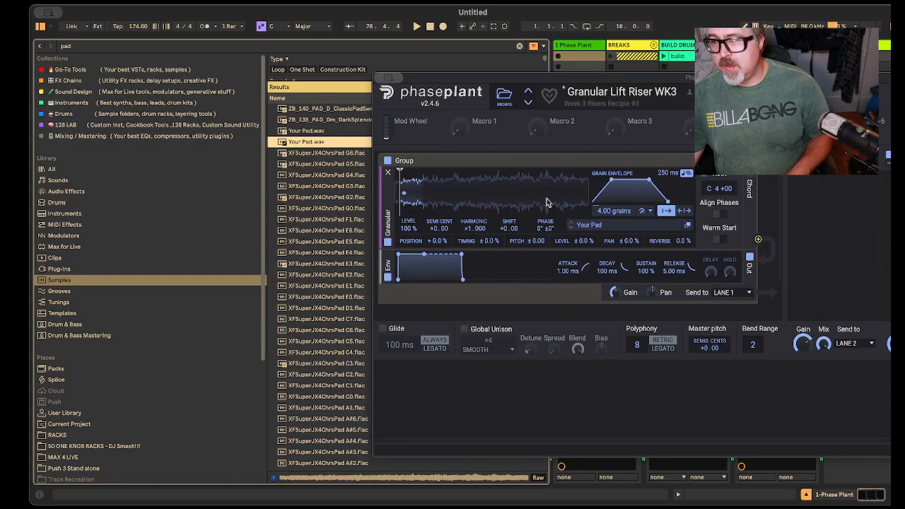
Step: Set the Granular generator's grain length to about 1.23 s and its number of simultaneous grains to about 2.64
mouse_move(614, 212)
left_mouse_down()
mouse_move(615, 227)
mouse_move(614, 202)
mouse_move(613, 215)
left_mouse_up()
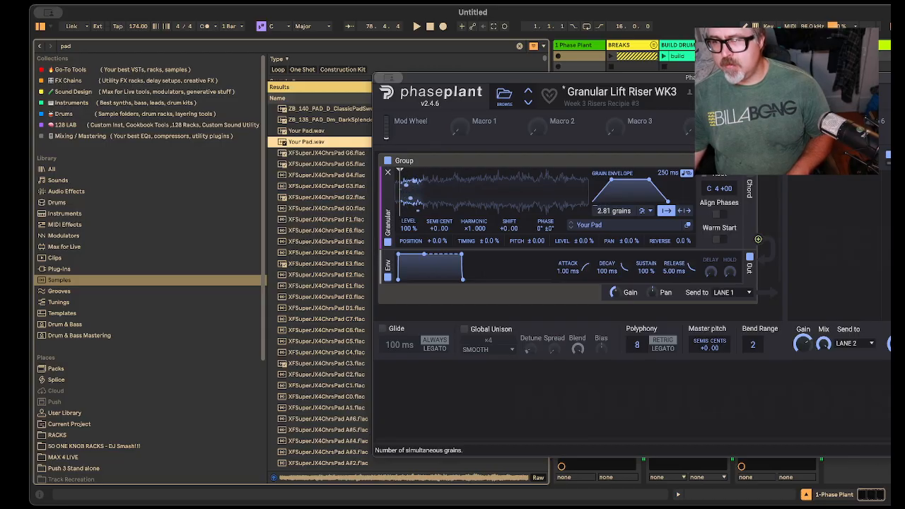
left_click_drag(668, 172, 668, 149)
left_click_drag(614, 211, 613, 213)
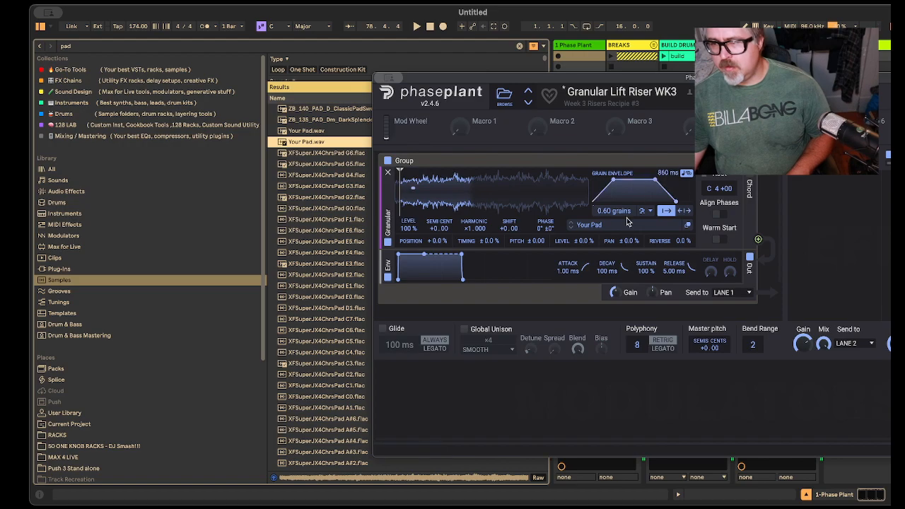
left_click_drag(668, 173, 668, 166)
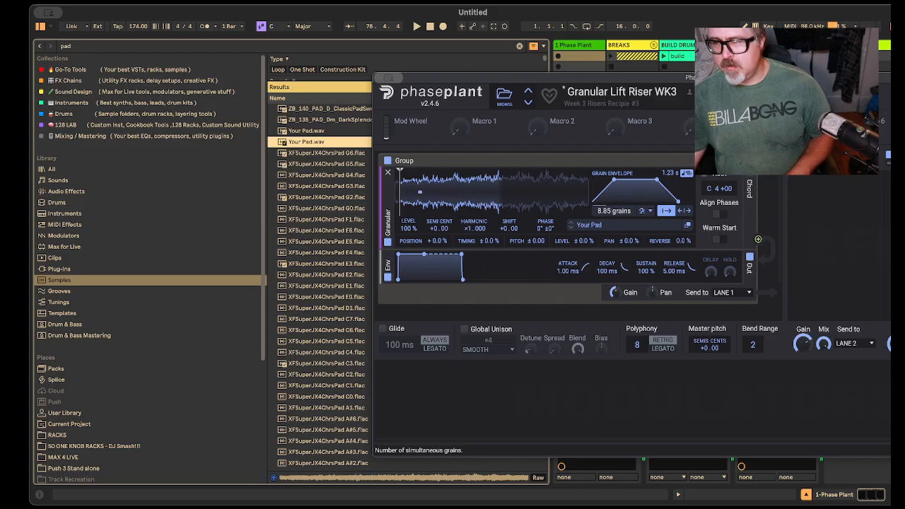
left_click_drag(614, 211, 614, 220)
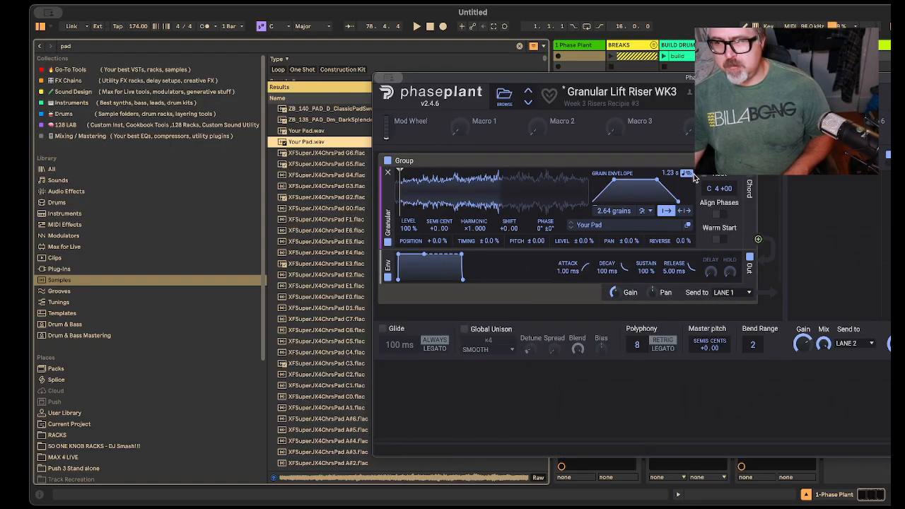
Step: Shorten the Granular generator's grain length to 120 ms and reduce its grain count to 0.00
left_click_drag(670, 174, 669, 221)
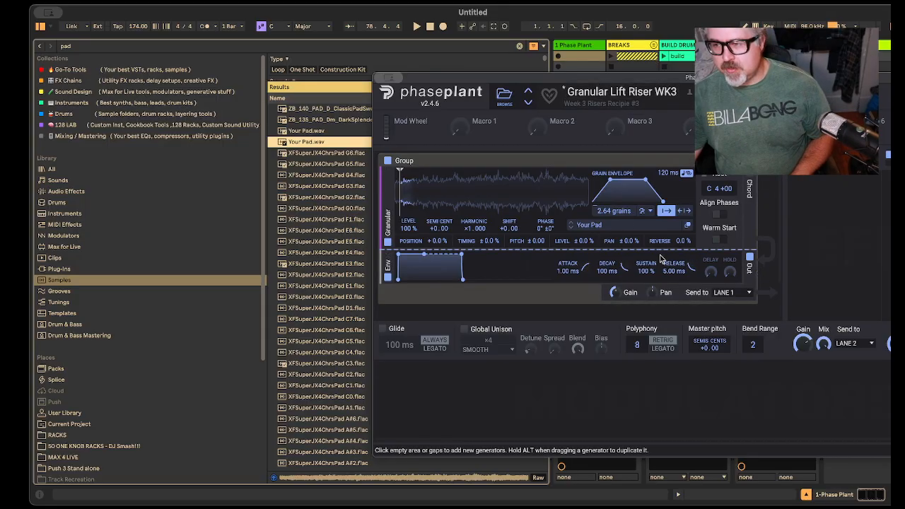
left_click_drag(614, 210, 613, 226)
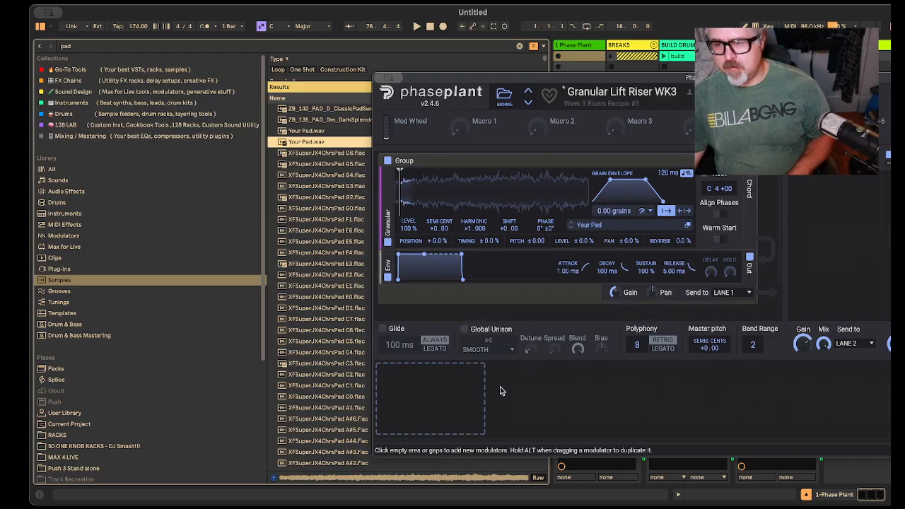
Step: Add an Envelope modulator, assign it to the Granular grain count, and set its attack to 10.00 s
left_click(415, 401)
left_click(439, 339)
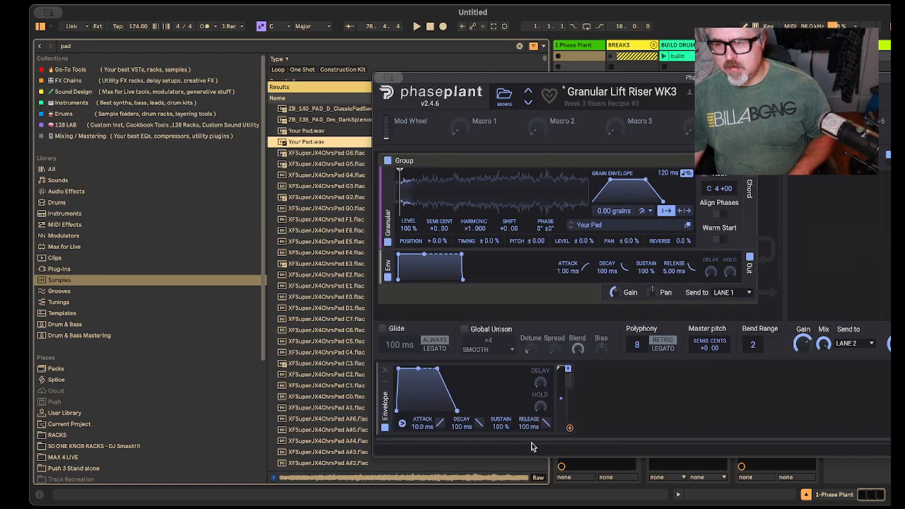
left_click_drag(570, 429, 614, 219)
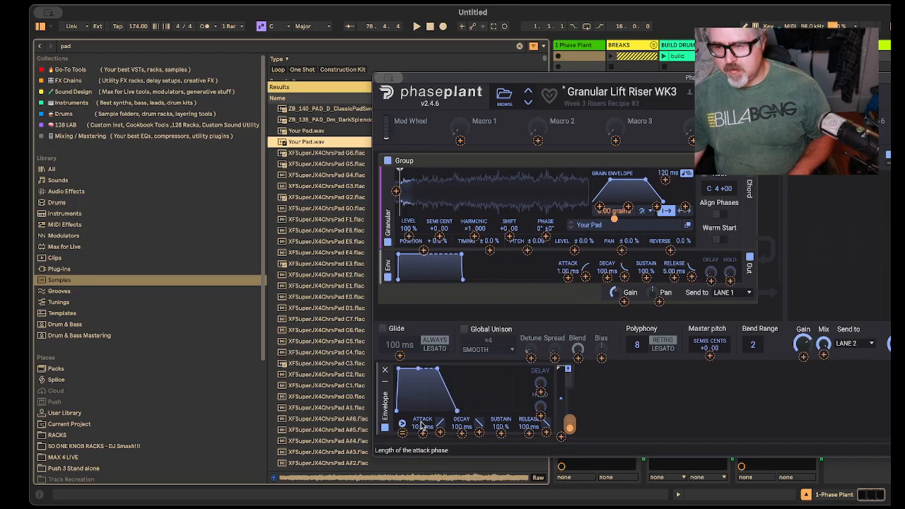
left_click_drag(421, 425, 421, 393)
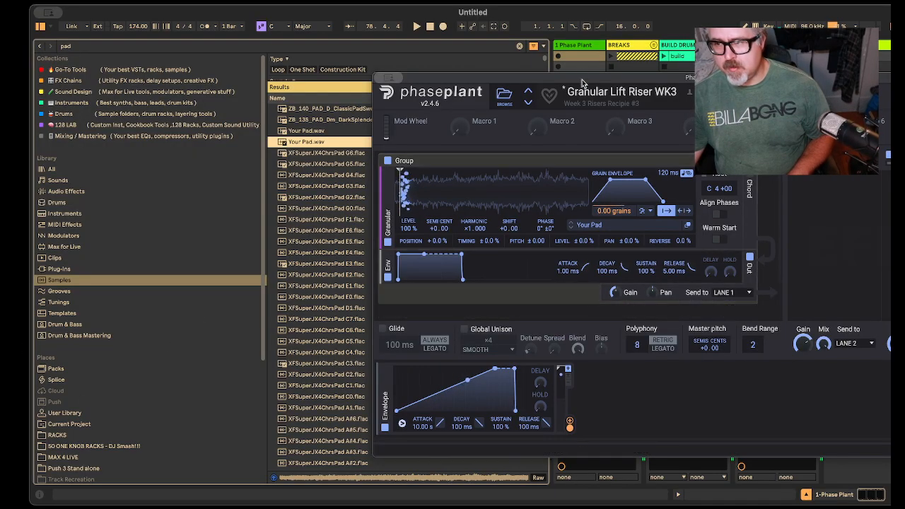
Step: Open the MiniMeters oscilloscope and place the Phase Plant window so that its full width and the scope are both in view
left_click_drag(603, 72, 272, 120)
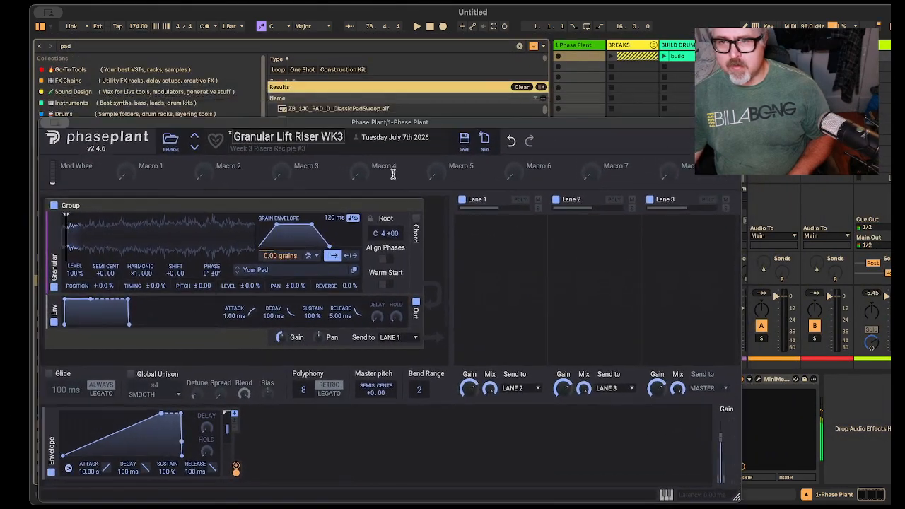
left_click(756, 381)
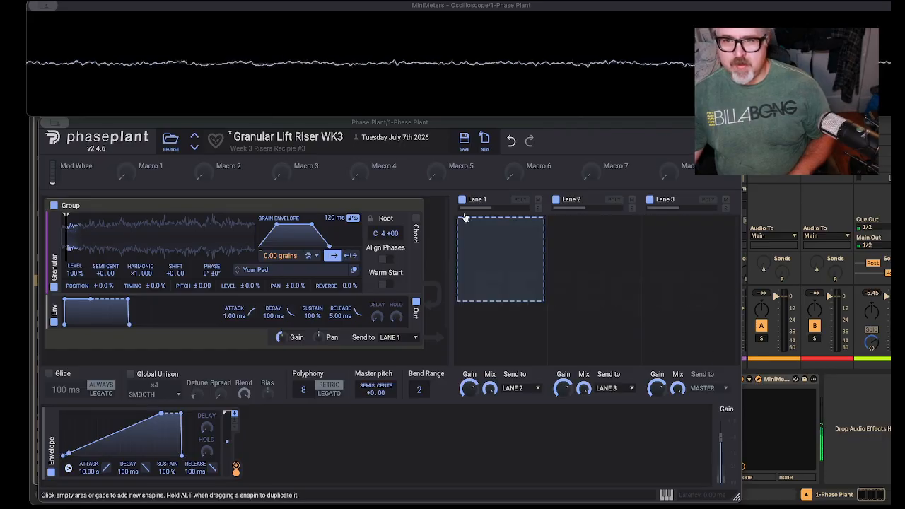
mouse_move(366, 121)
left_mouse_down()
mouse_move(361, 107)
mouse_move(362, 121)
left_mouse_up()
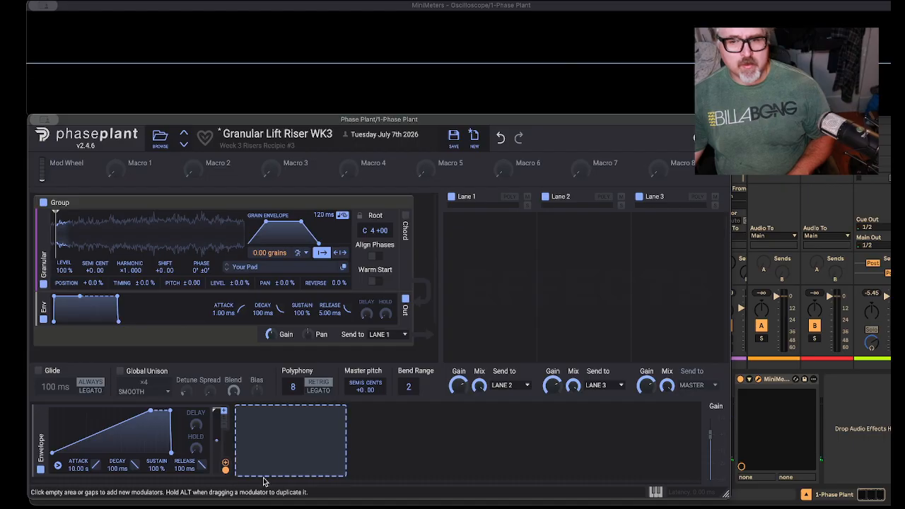
Step: Set the Envelope modulator's sustain to 0.0 %, release to 42.2 ms and decay to 148 ms
left_click_drag(156, 469, 156, 503)
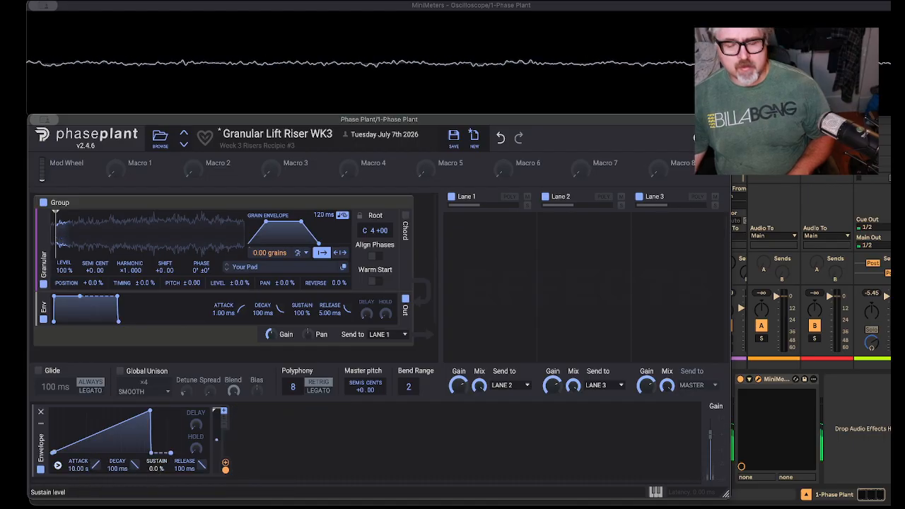
left_click_drag(186, 469, 185, 499)
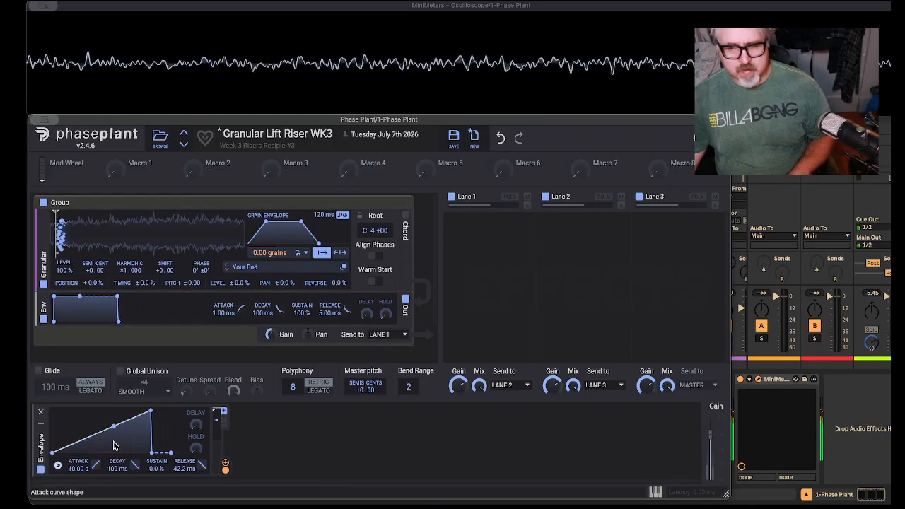
mouse_move(117, 468)
left_mouse_down()
mouse_move(117, 450)
mouse_move(117, 458)
left_mouse_up()
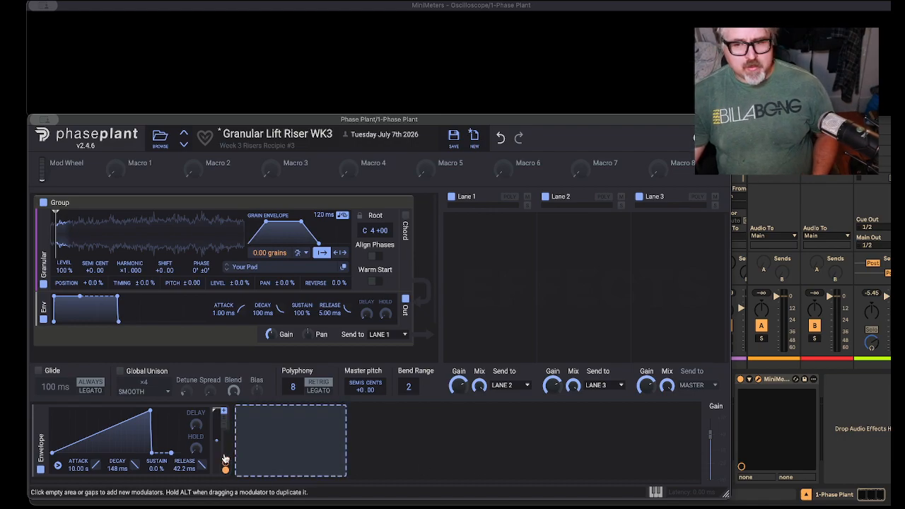
Step: Disable and collapse the Envelope modulator, and assign a new LFO to the Granular grain count instead
left_click(39, 471)
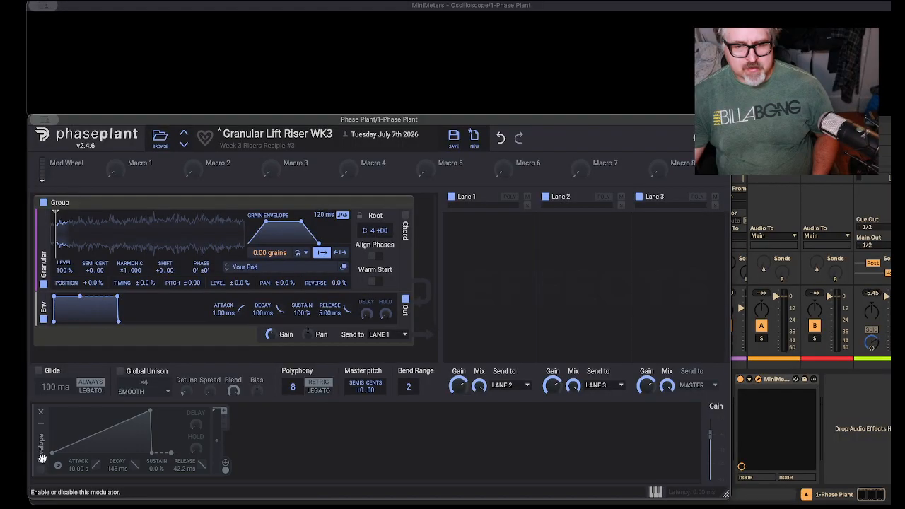
left_click(40, 411)
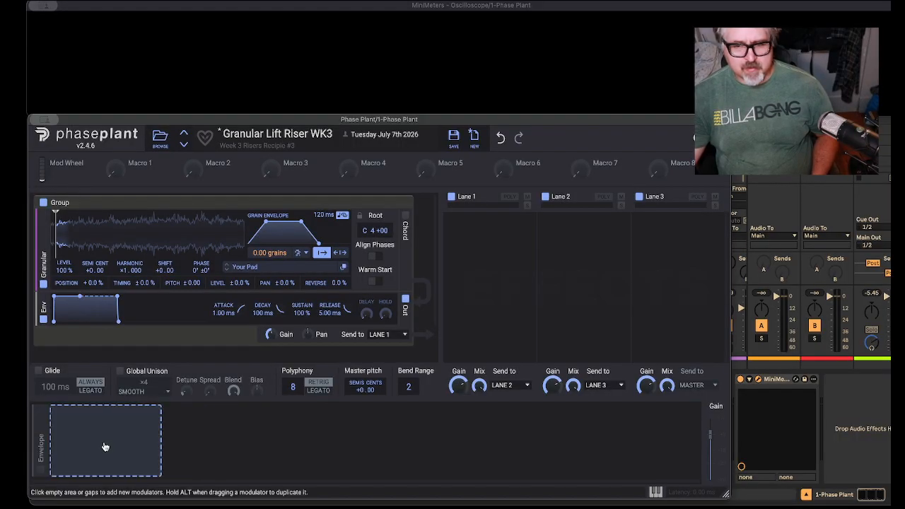
left_click(101, 444)
left_click(127, 391)
left_click_drag(279, 470, 270, 259)
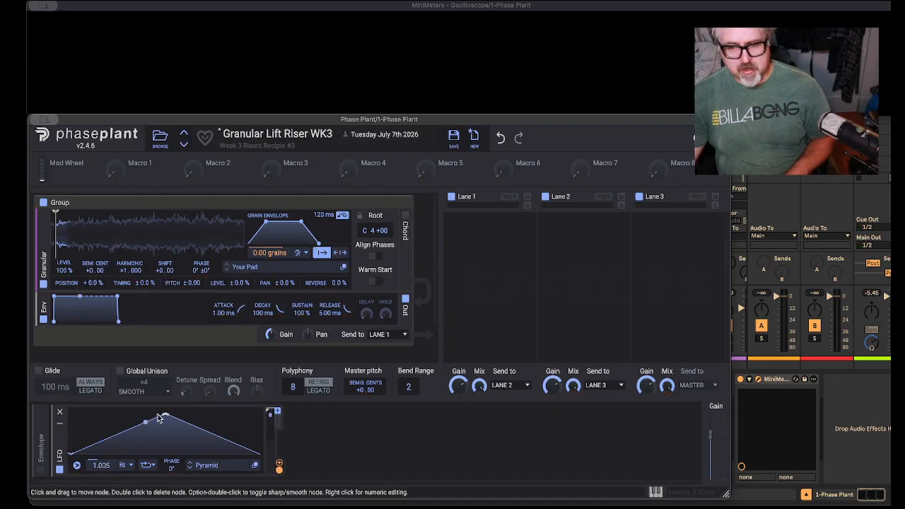
Step: Reshape the LFO's pyramid into a rising ramp by moving its peak to the end, and slow its rate to 0.026 Hz
left_click_drag(166, 413, 261, 413)
left_click_drag(99, 466, 99, 476)
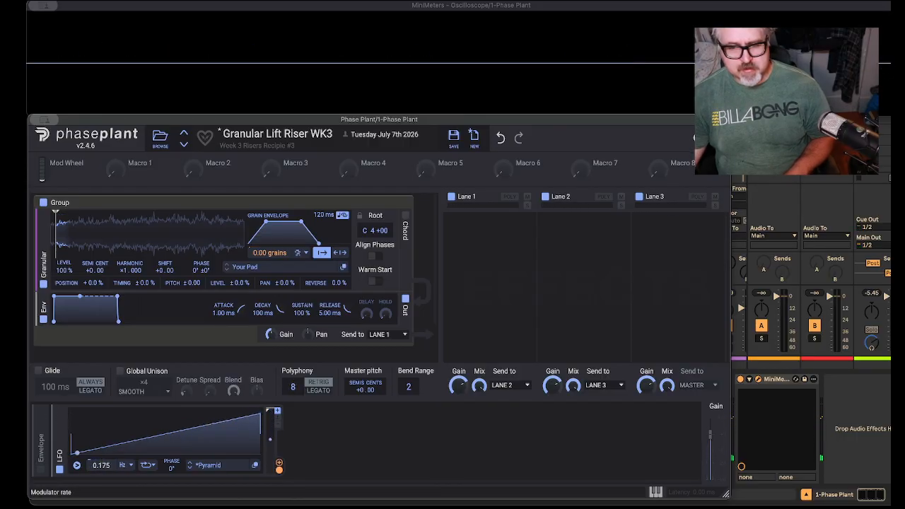
left_click_drag(99, 465, 99, 464)
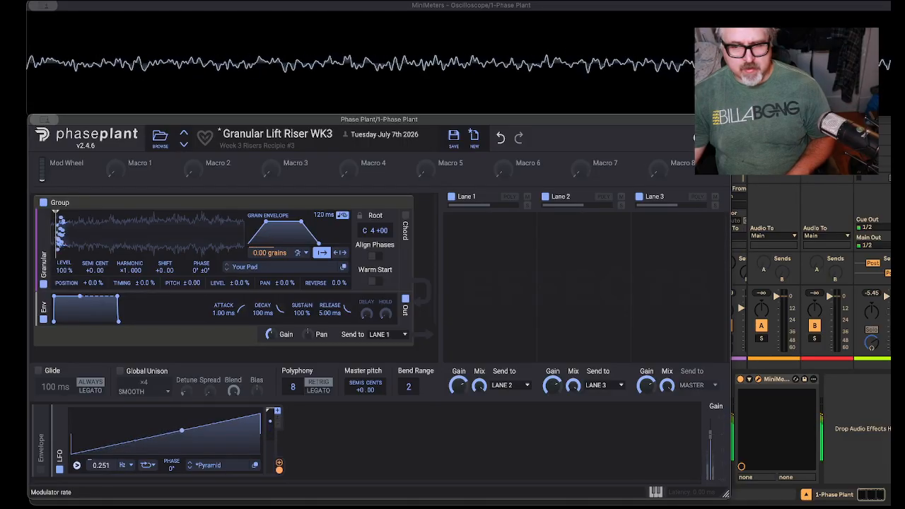
mouse_move(99, 466)
left_mouse_down()
mouse_move(99, 481)
mouse_move(99, 464)
left_mouse_up()
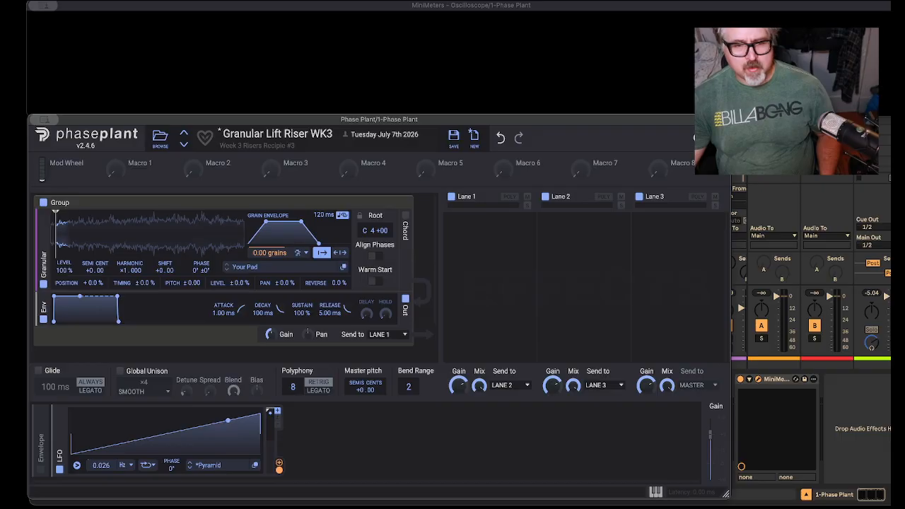
Step: Add a second Envelope modulator assigned to Master pitch and set its attack to 8.02 s
left_click(300, 432)
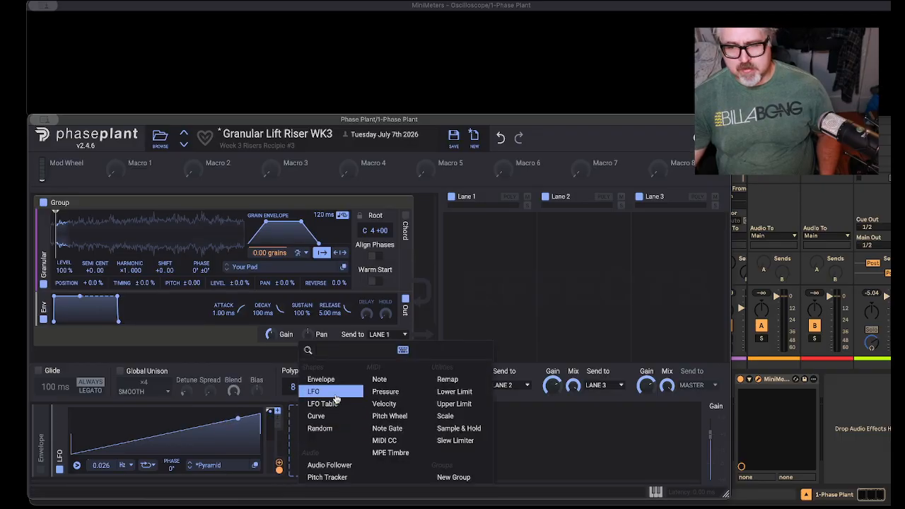
left_click(340, 381)
left_click_drag(485, 472, 365, 399)
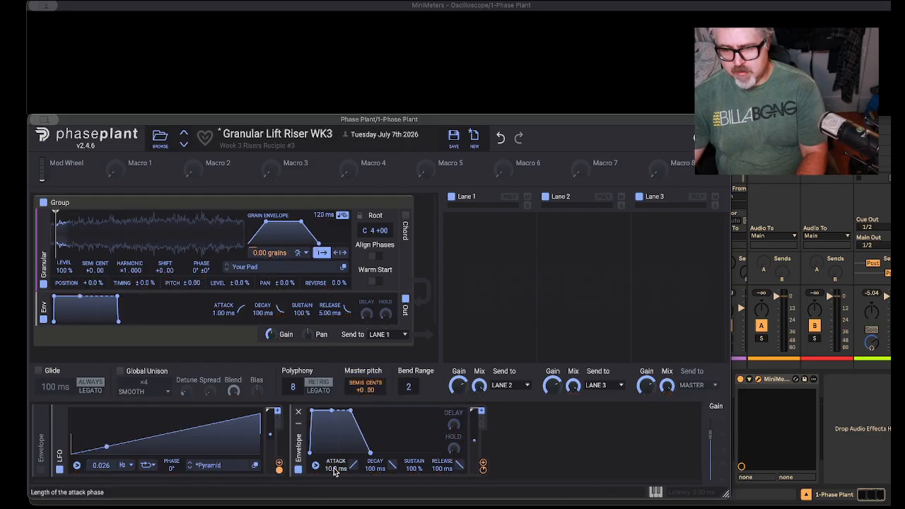
left_click_drag(335, 468, 335, 468)
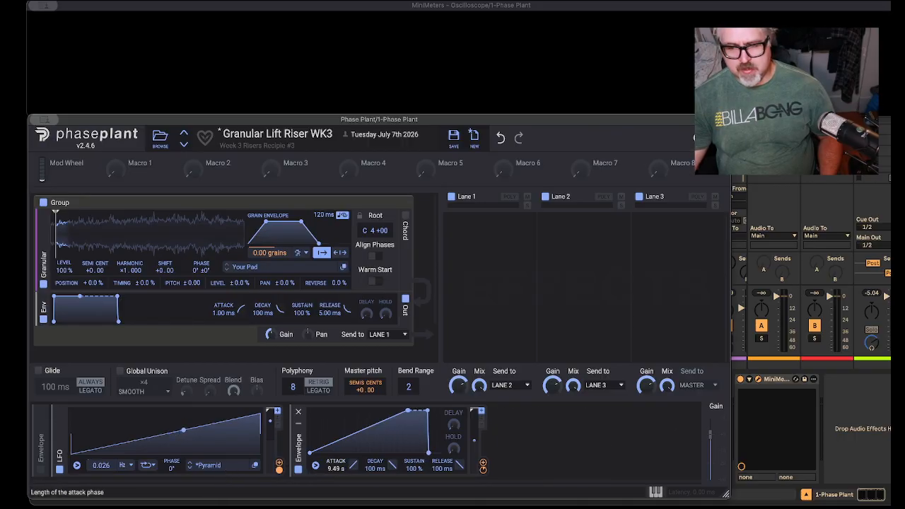
left_click_drag(336, 469, 335, 474)
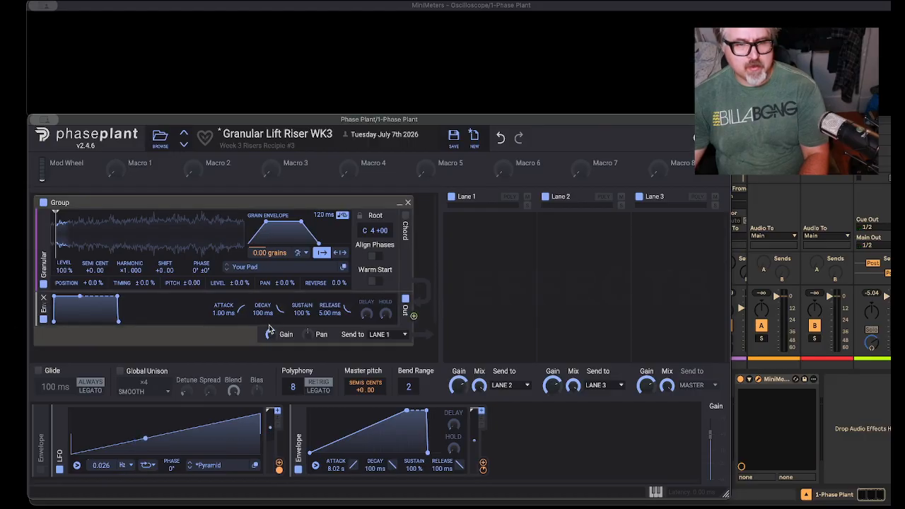
Step: Add a Filter to Lane 1 and modulate its cutoff with the active Envelope, adjusting the modulation amount
left_click(477, 246)
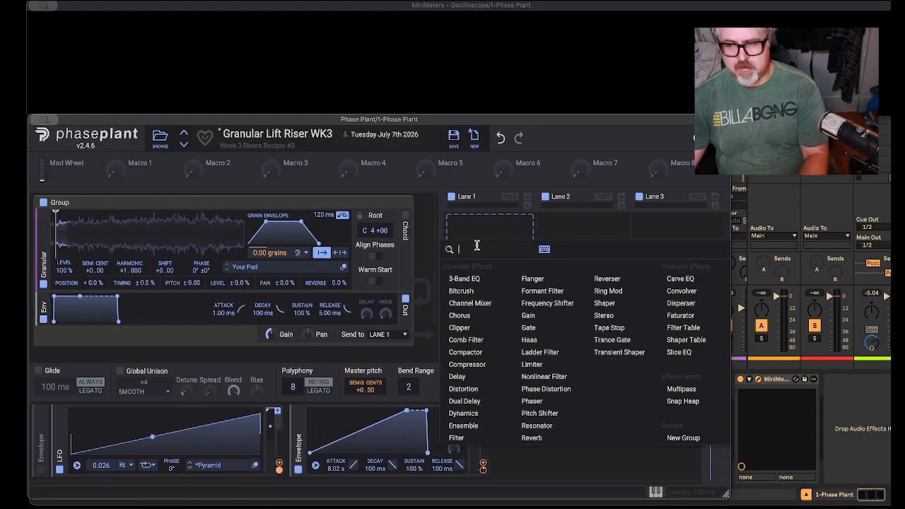
left_click(456, 438)
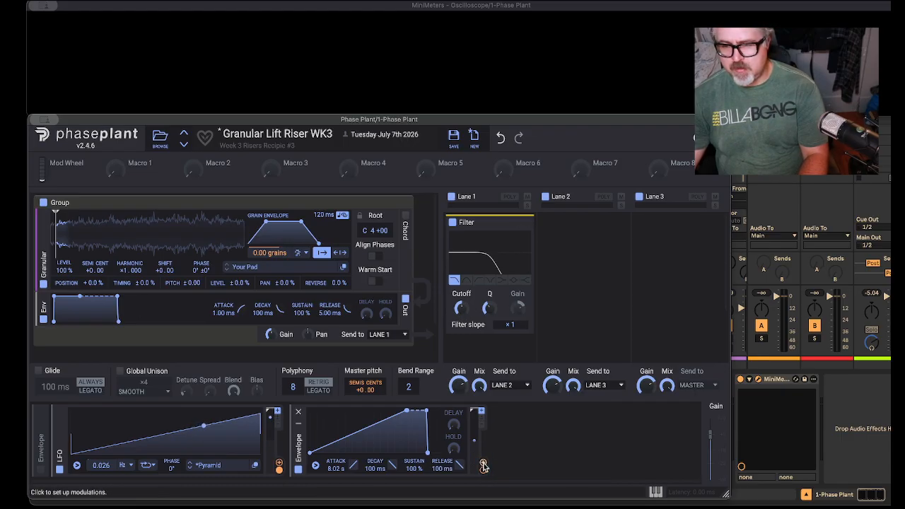
left_click_drag(484, 465, 462, 309)
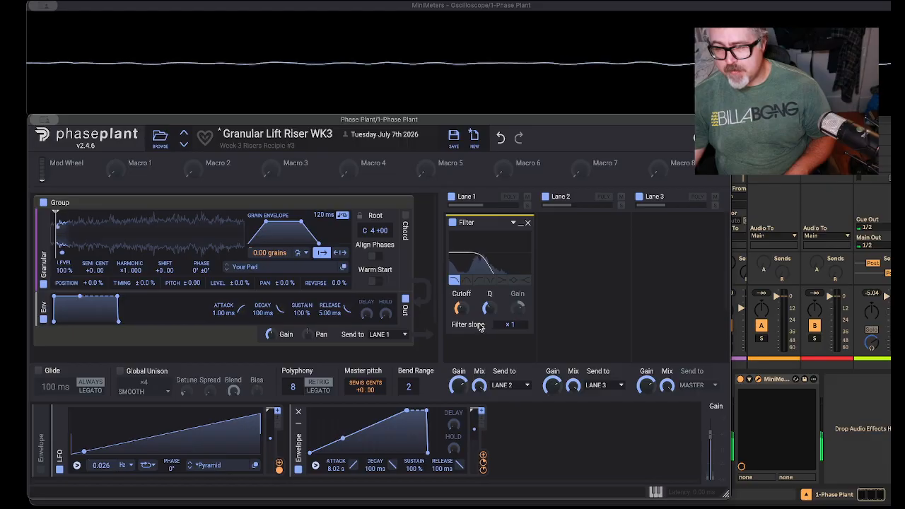
mouse_move(463, 320)
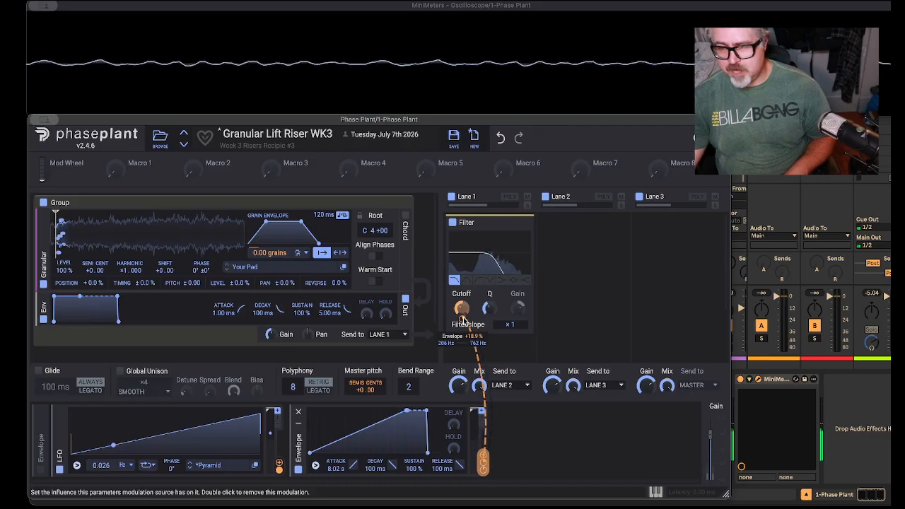
left_click_drag(462, 318, 462, 304)
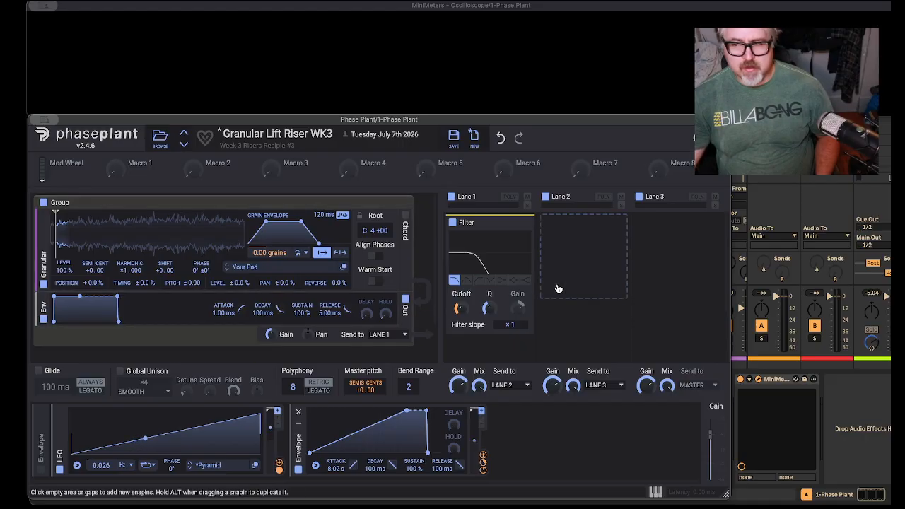
Step: Add a Reverb below the Filter in Lane 1 and increase its decay
scroll(488, 322, "down", 2)
left_click(491, 305)
left_click(551, 483)
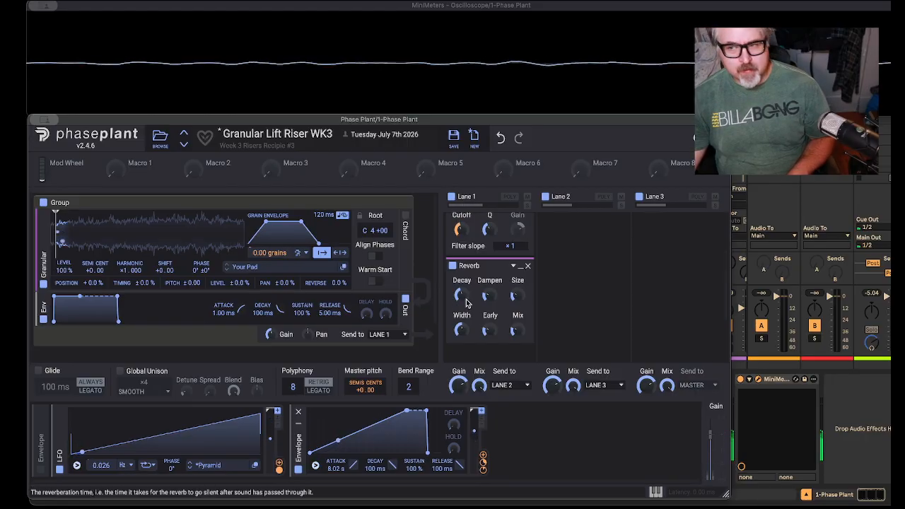
left_click_drag(461, 296, 461, 283)
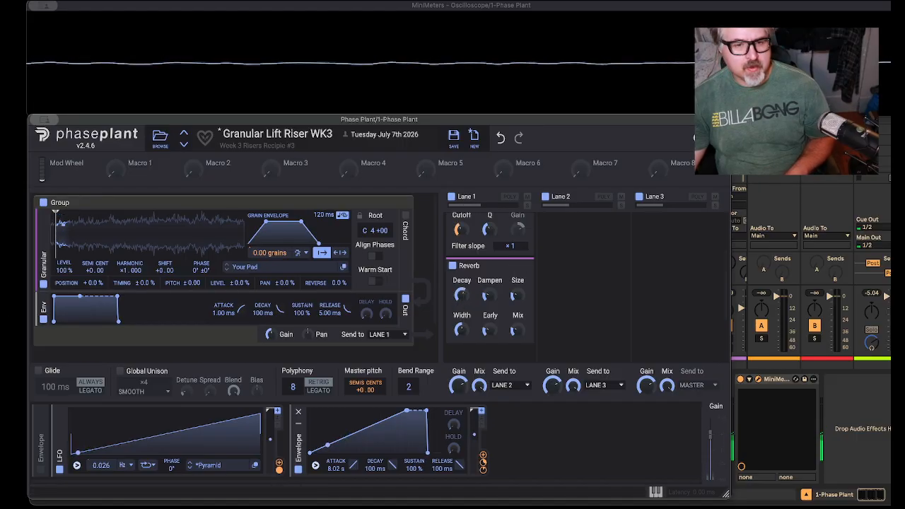
Step: Add a Delay below the Reverb in Lane 1 and set its time to a tempo-synced 1/8
scroll(489, 311, "down", 3)
left_click(495, 319)
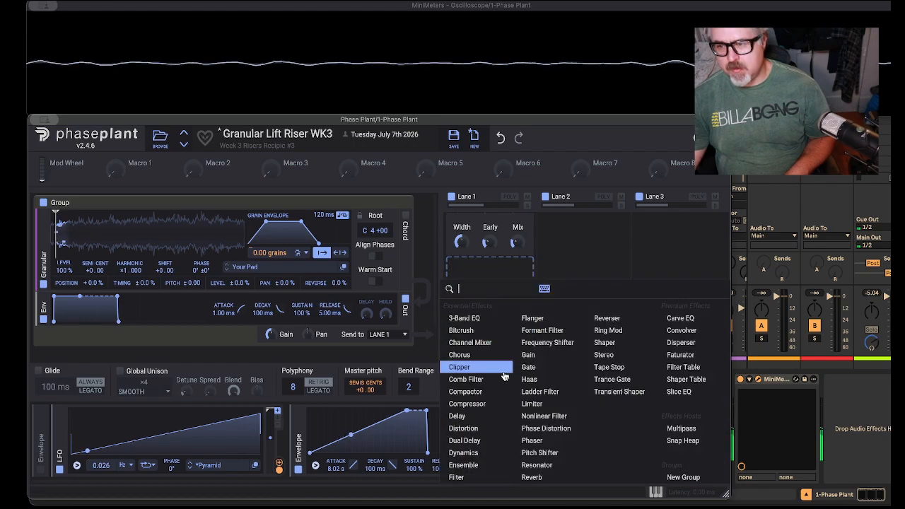
left_click(492, 417)
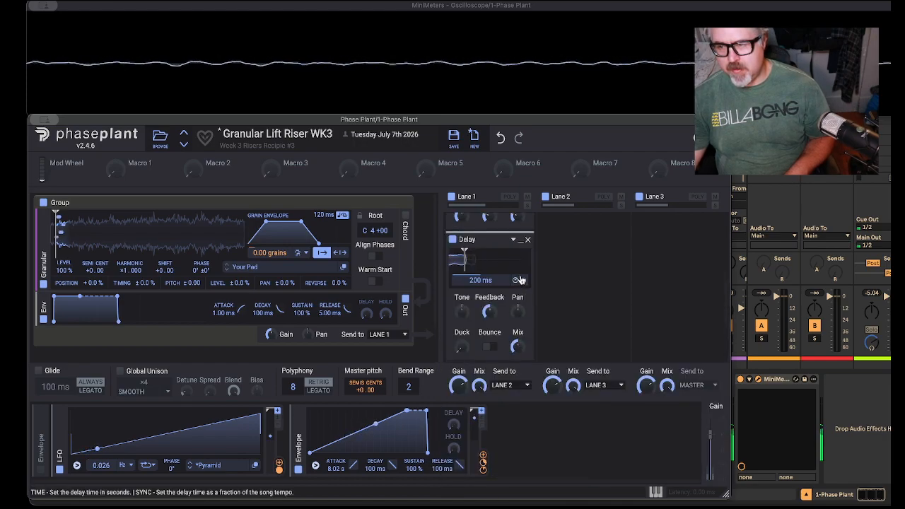
left_click(499, 280)
left_click(521, 295)
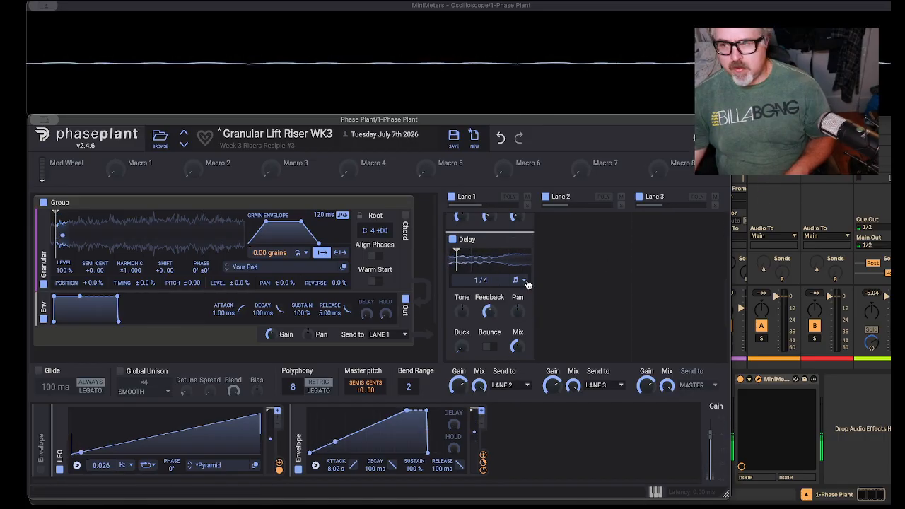
left_click_drag(484, 282, 483, 298)
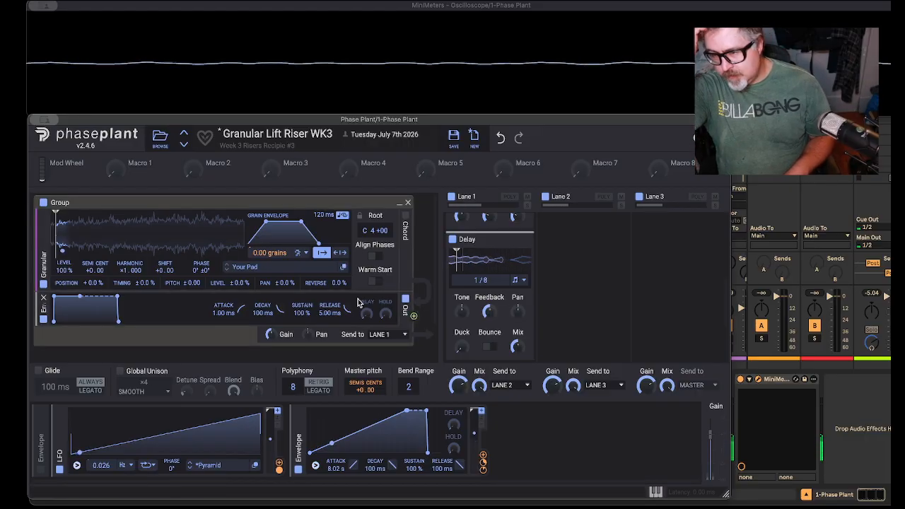
Step: Enable Bounce on the Delay and lower its feedback to about 29 %
left_click(494, 347)
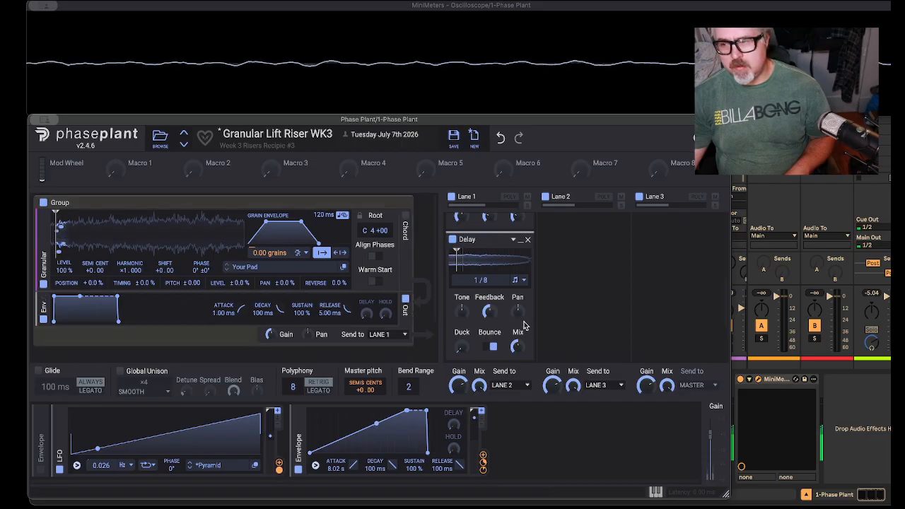
left_click_drag(490, 313, 490, 311)
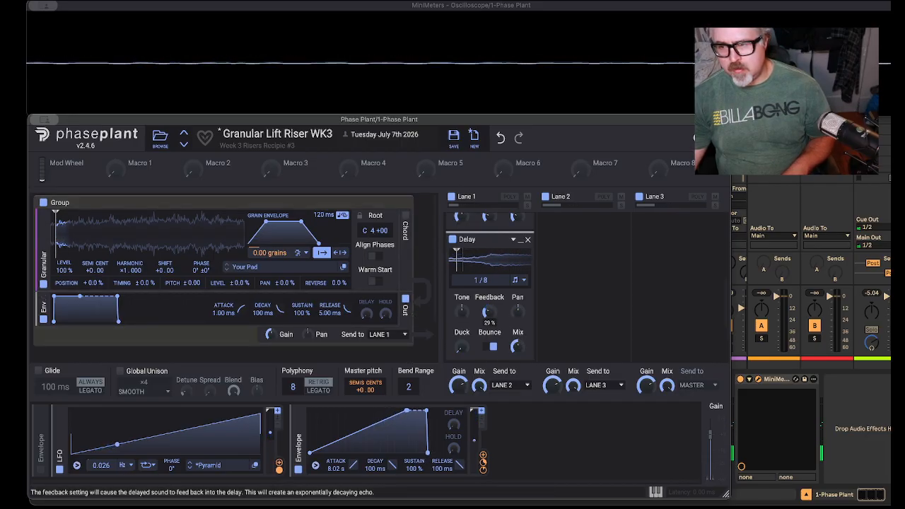
left_click_drag(489, 311, 490, 313)
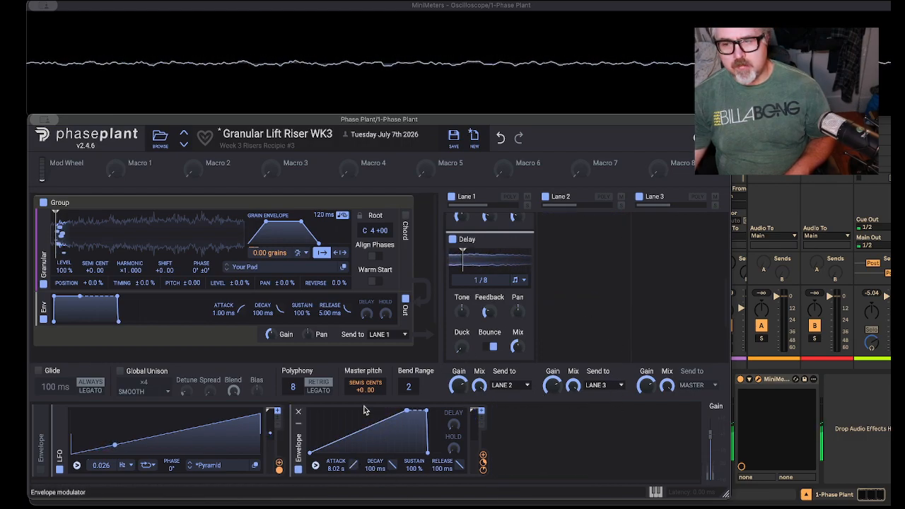
Step: Set the active Envelope's attack to 0 ms and modulate that attack with Macro 1
left_click(132, 174)
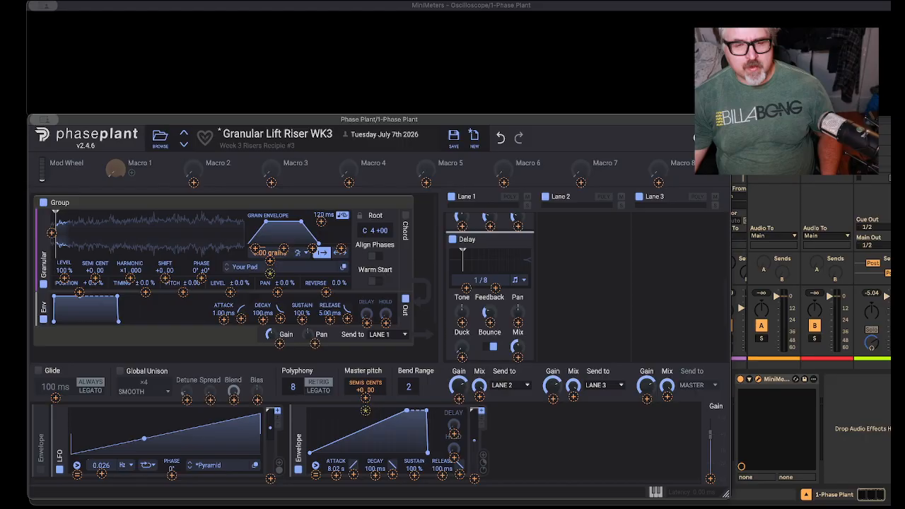
left_click(337, 469)
left_click_drag(337, 470, 337, 491)
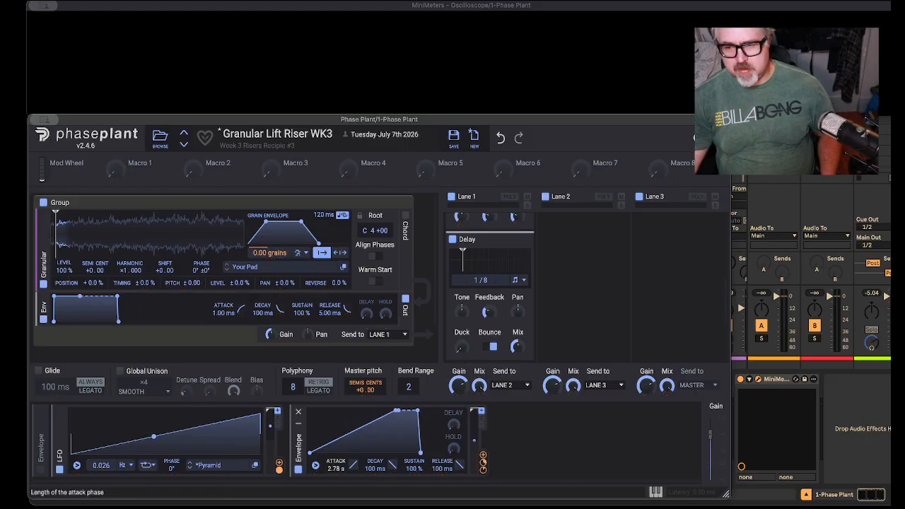
double_click(337, 468)
left_click(131, 174)
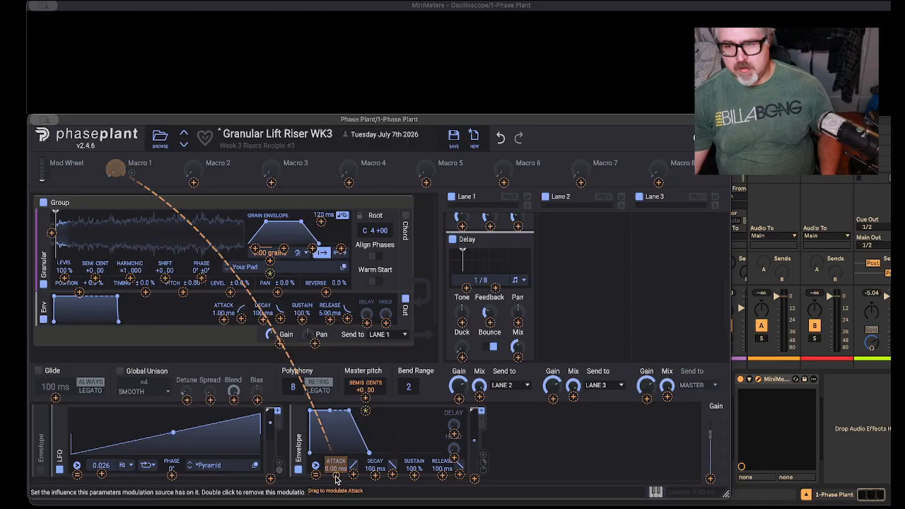
Step: Rename Macro 1 as Pitch Curve
double_click(145, 163)
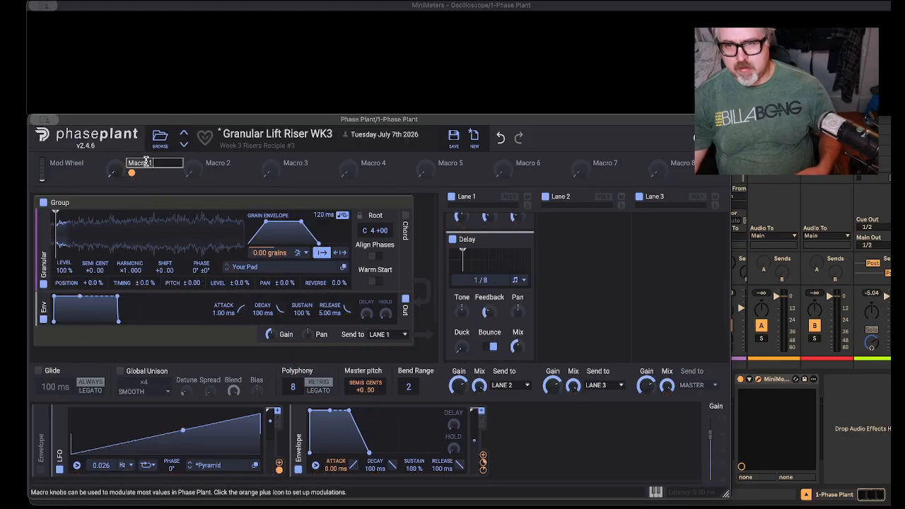
type("Pitch")
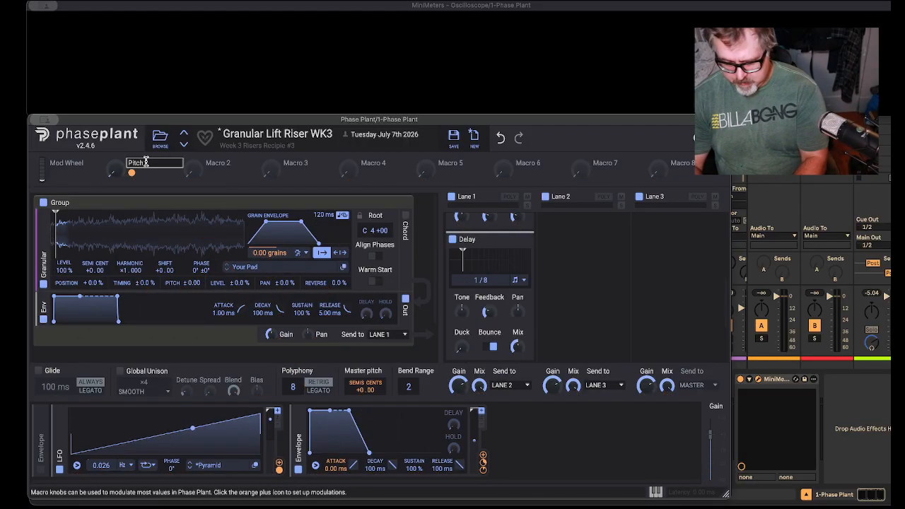
type(" Curve")
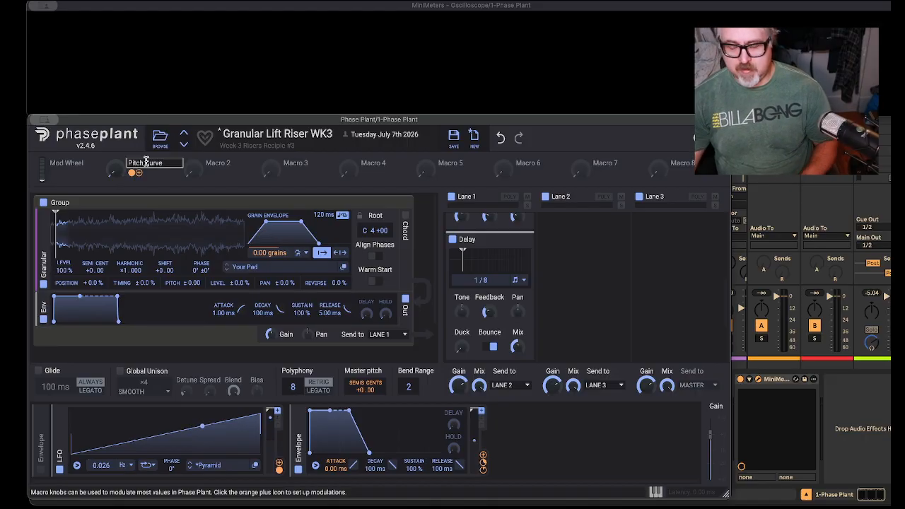
key("Return")
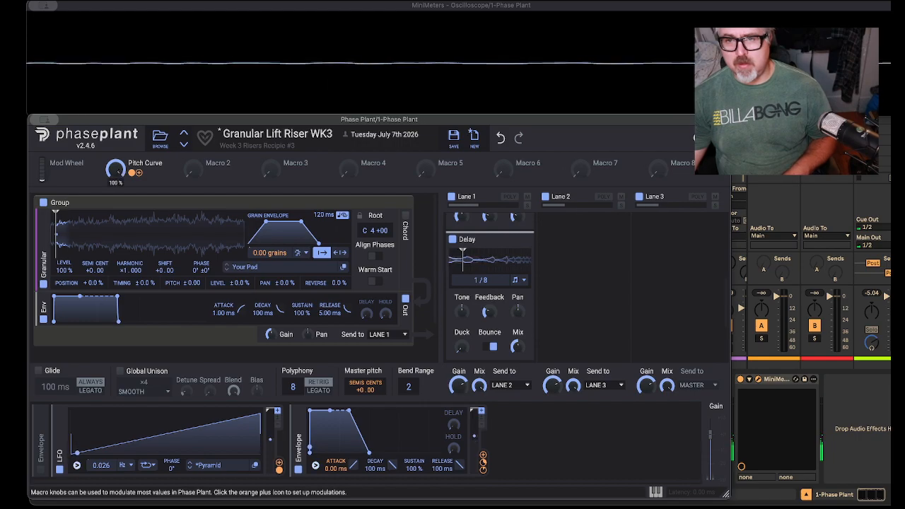
Step: Lower the Pitch Curve macro slightly from full while auditioning its effect on the Envelope's attack
left_click_drag(115, 169, 115, 175)
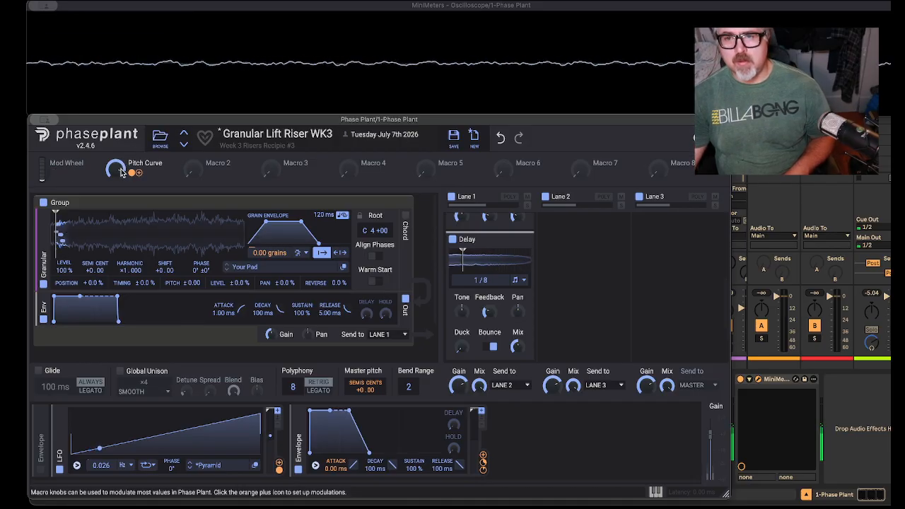
left_click_drag(139, 173, 338, 472)
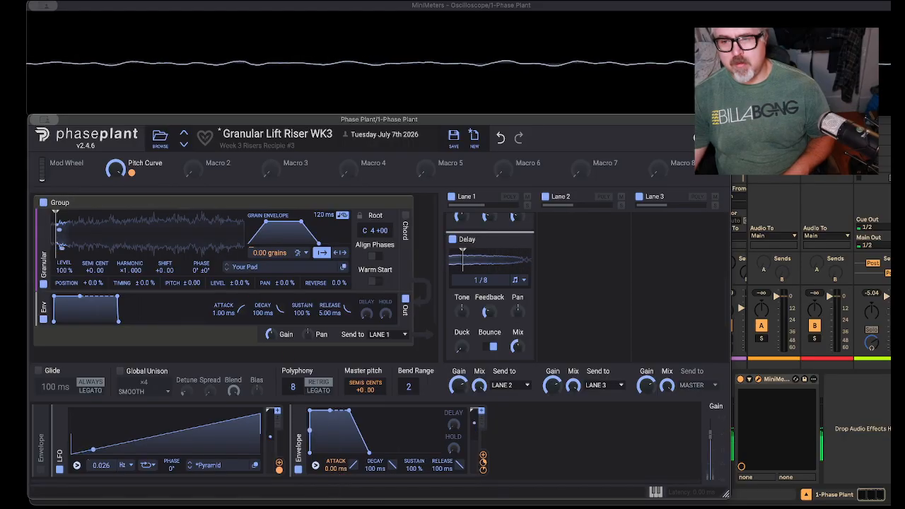
left_click(303, 508)
left_click(458, 356)
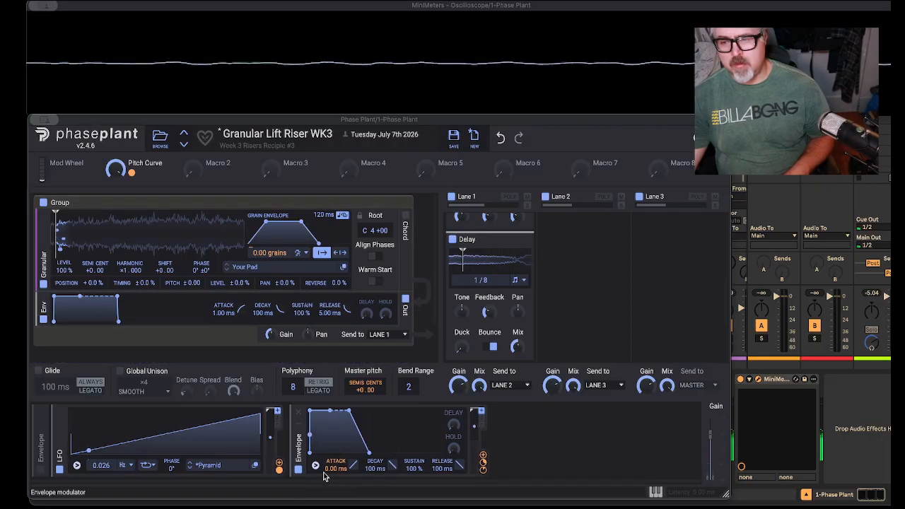
Step: Set the LFO rate to 0 Hz and modulate that rate with Macro 2
scroll(483, 290, "down", 3)
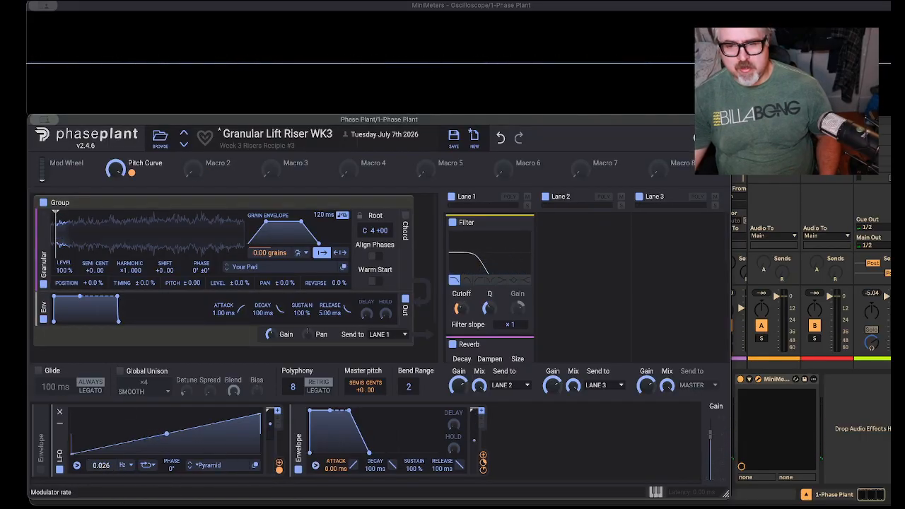
left_click(209, 173)
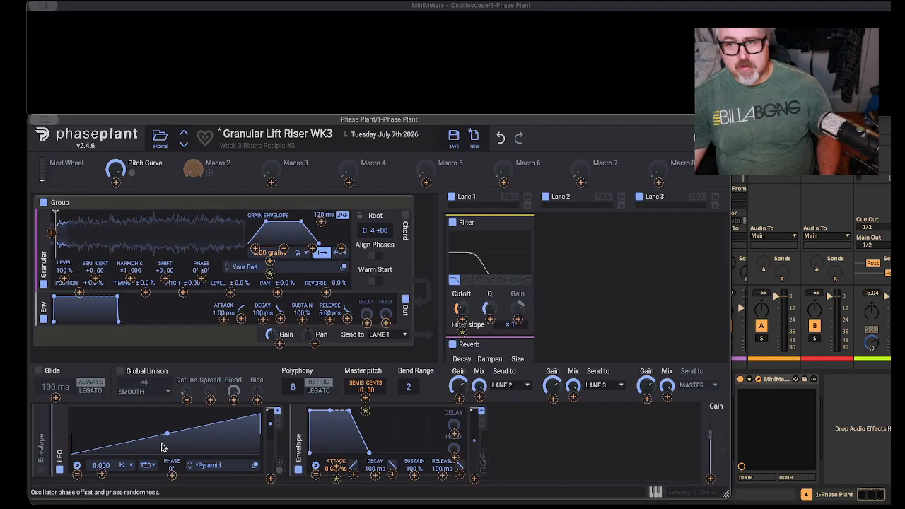
left_click(96, 477)
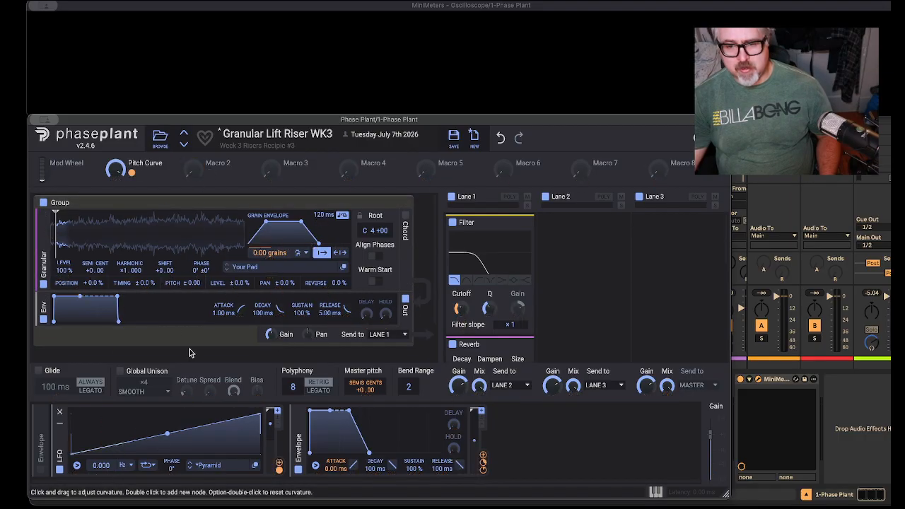
left_click_drag(209, 173, 100, 475)
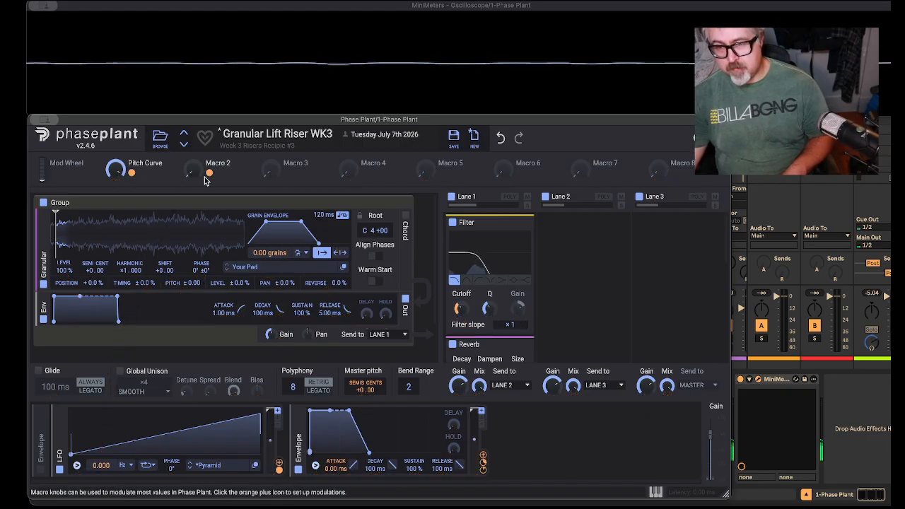
Step: Sweep Macro 2 up to about 16 % to audition its effect on the LFO rate
mouse_move(192, 170)
left_mouse_down()
mouse_move(192, 156)
mouse_move(192, 167)
left_mouse_up()
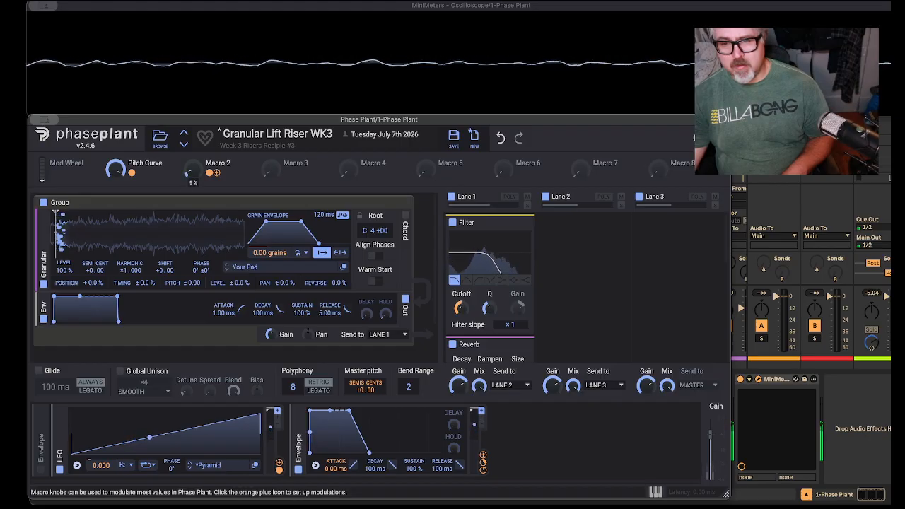
left_click_drag(193, 167, 193, 167)
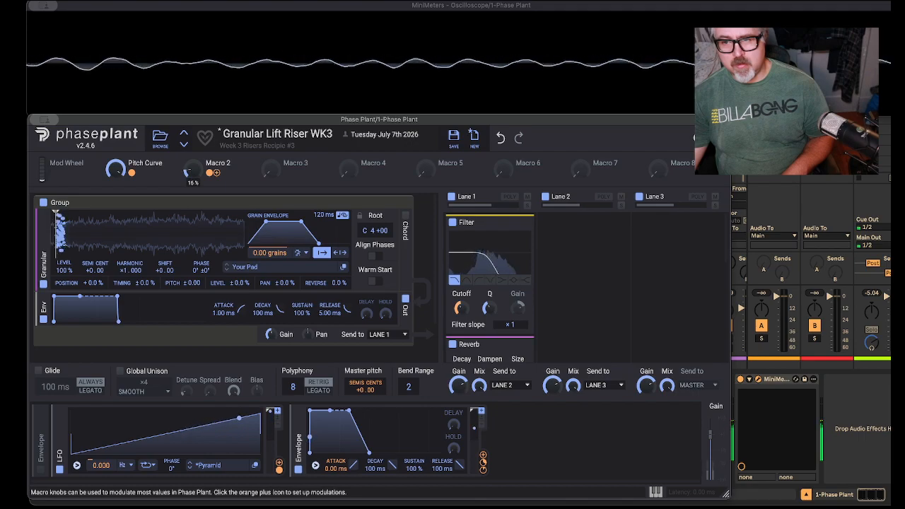
left_click_drag(192, 166, 193, 167)
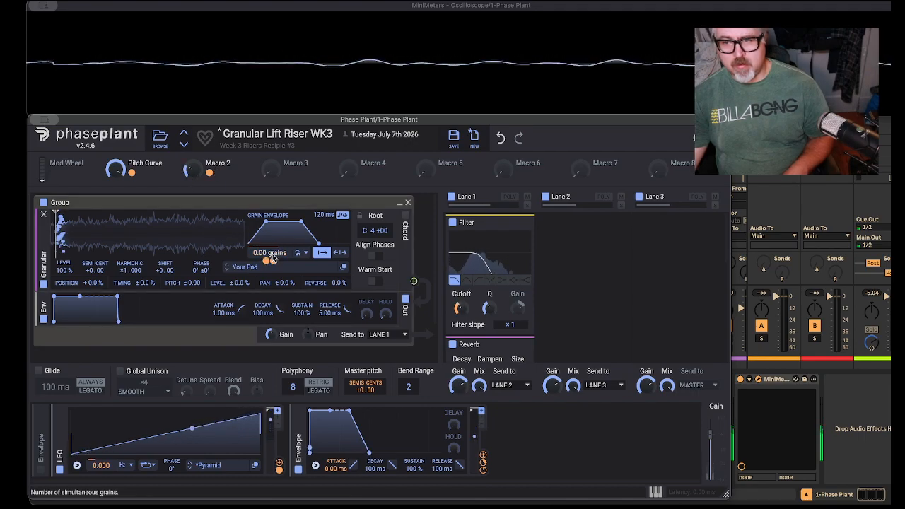
Step: Try the bipolar grain start position mode with grain spawning on Density, and return to unipolar with Macro 2 at zero
left_click(302, 252)
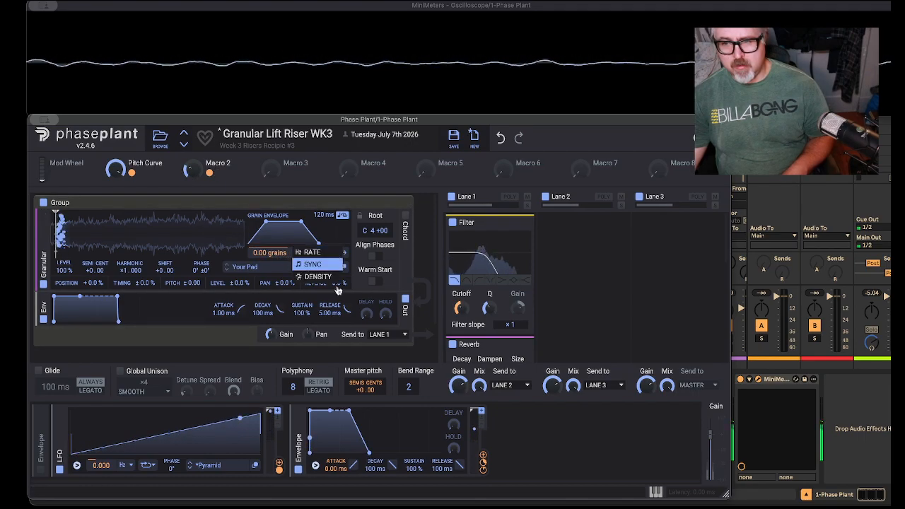
left_click(311, 276)
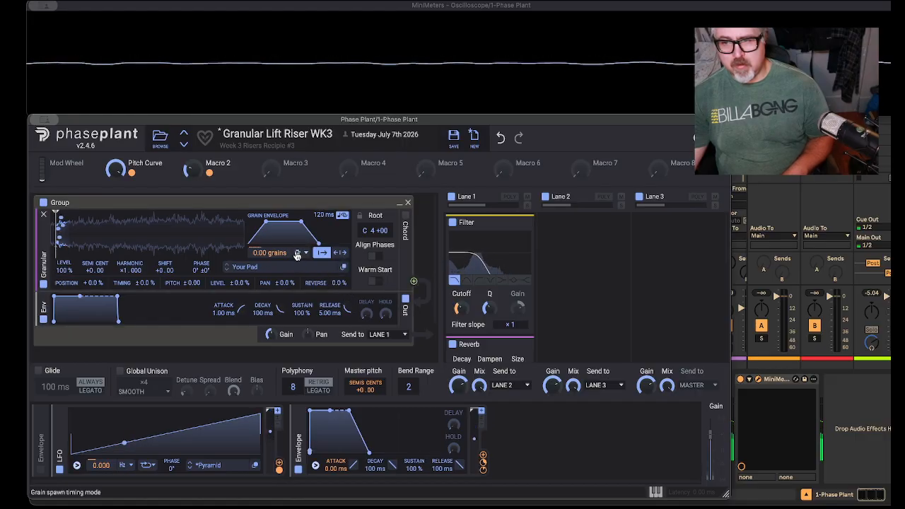
left_click(340, 253)
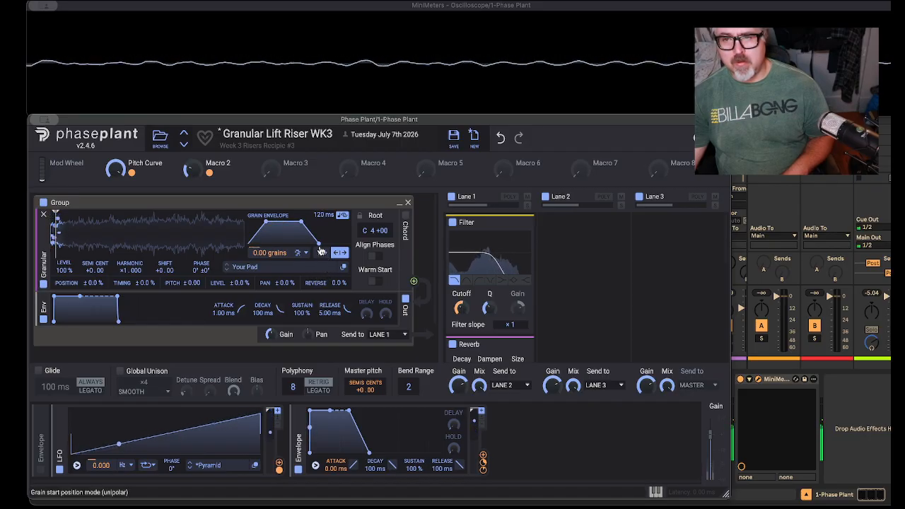
left_click_drag(195, 168, 195, 177)
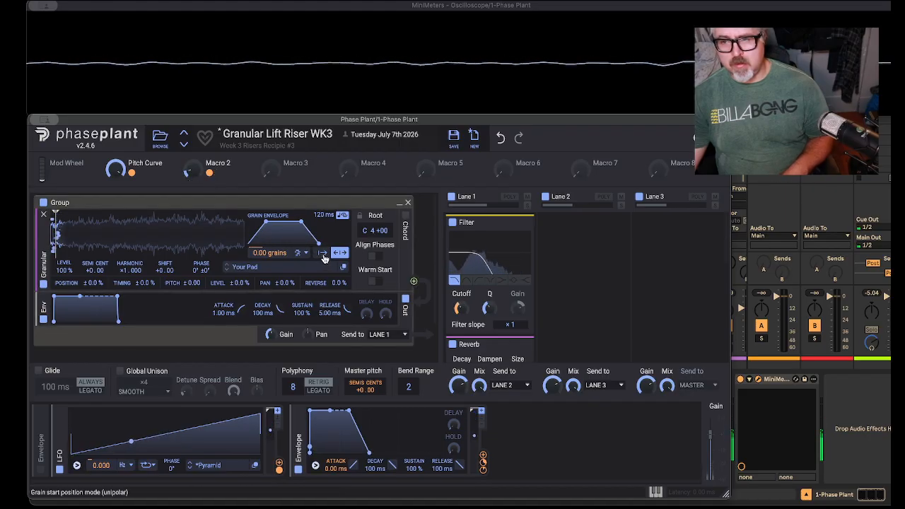
left_click(323, 254)
left_click_drag(189, 168, 190, 181)
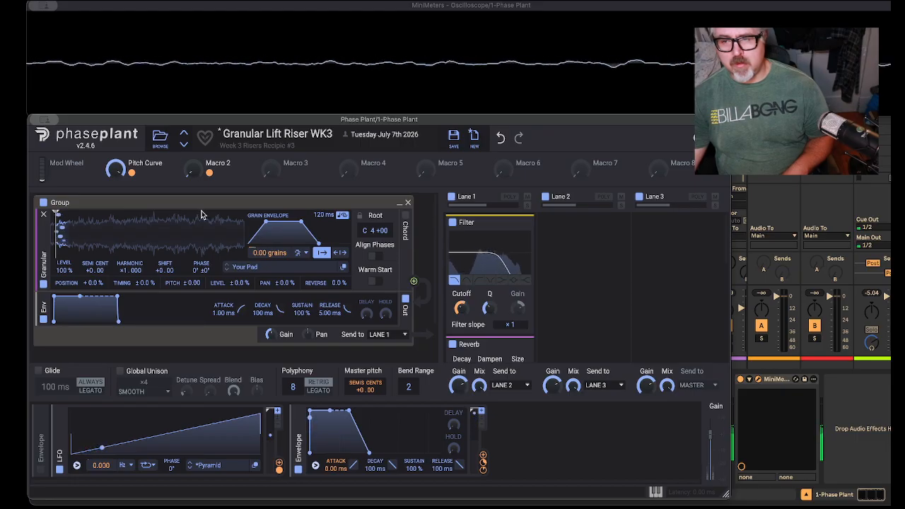
Step: Reduce Macro 2's modulation amount on the LFO rate and audition the macro's range, ending at 0 %
mouse_move(192, 169)
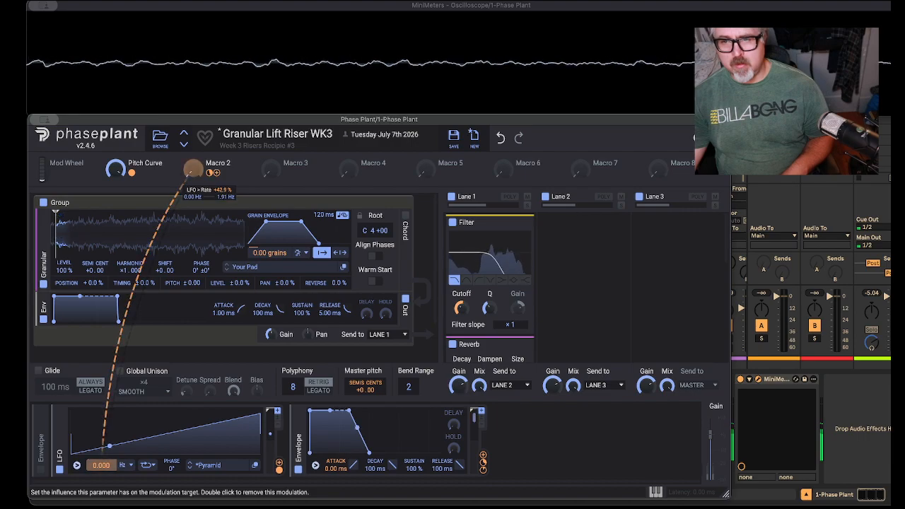
left_click_drag(210, 173, 210, 188)
left_click_drag(193, 170, 193, 164)
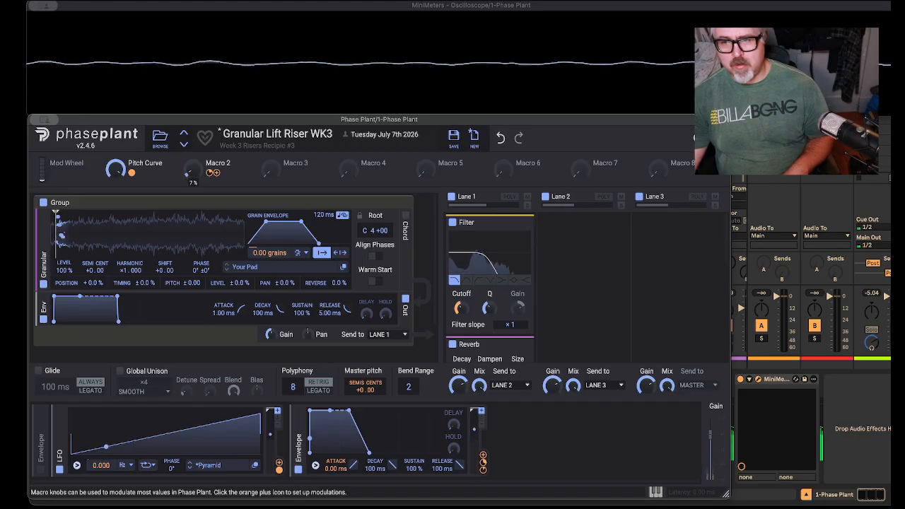
left_click_drag(193, 164, 194, 170)
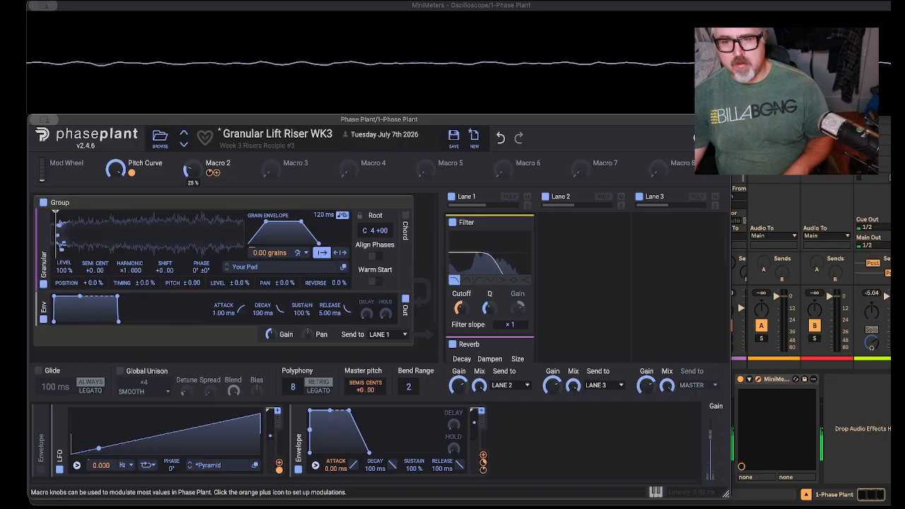
mouse_move(191, 168)
left_mouse_down()
mouse_move(191, 145)
mouse_move(197, 197)
mouse_move(193, 169)
left_mouse_up()
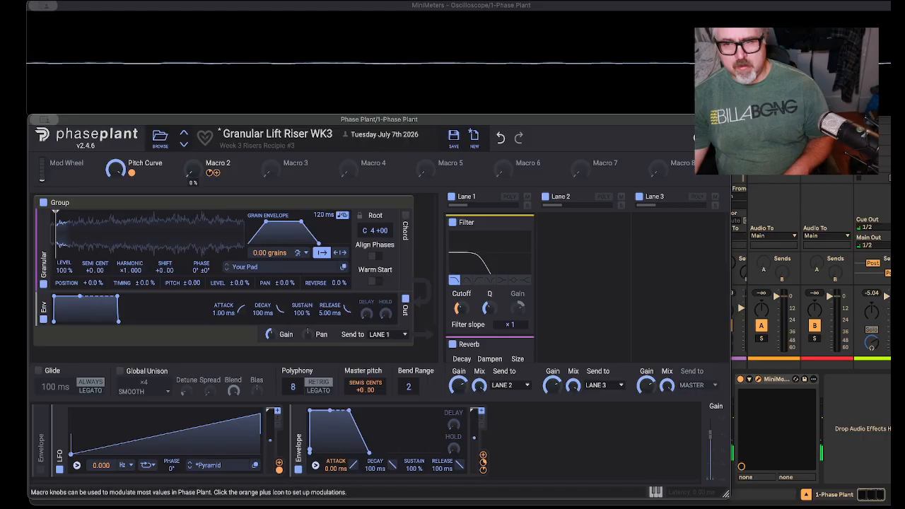
Step: Rename Macro 2 as Grain Spread
double_click(219, 162)
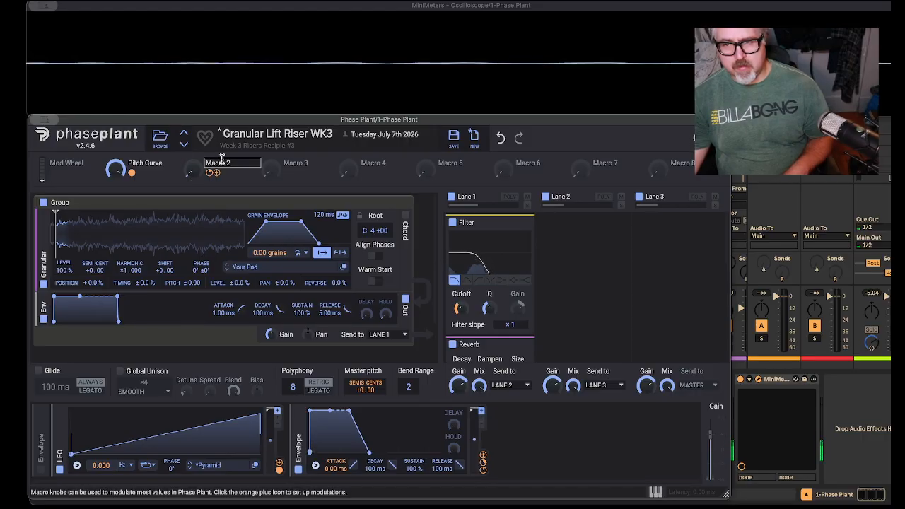
type("Gr")
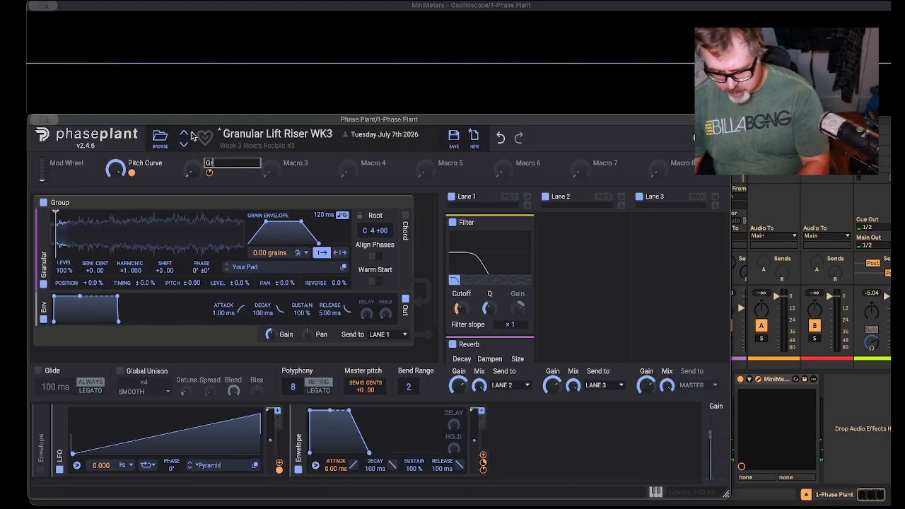
type("ain Spred")
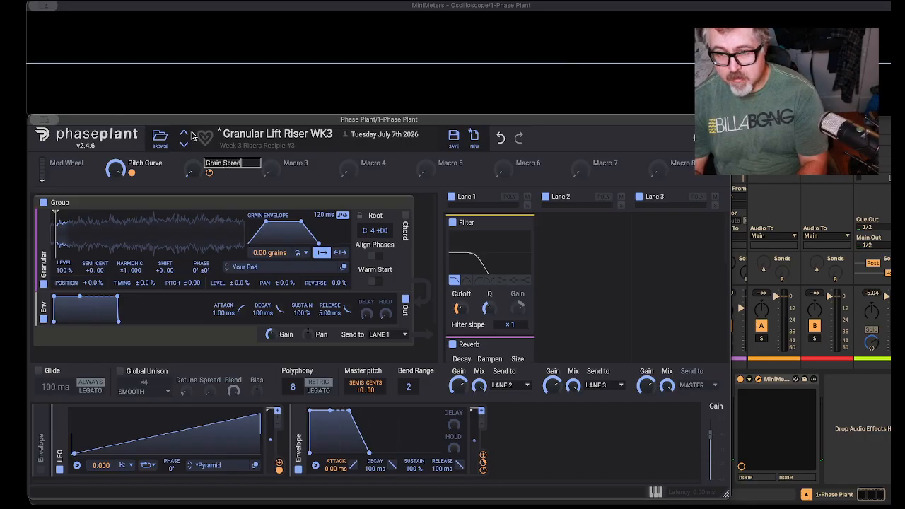
key("Return")
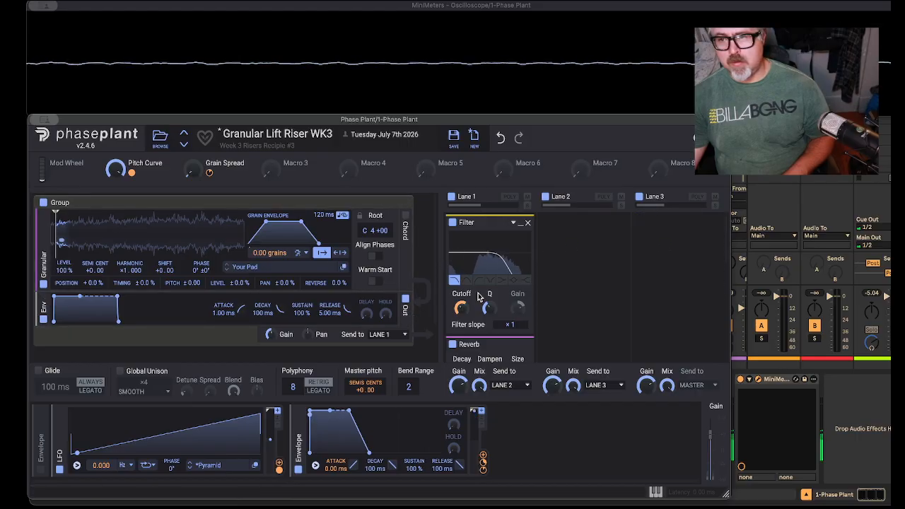
Step: Modulate the mix of the Reverb in Lane 1 with Macro 3
scroll(530, 297, "down", 3)
scroll(530, 299, "up", 3)
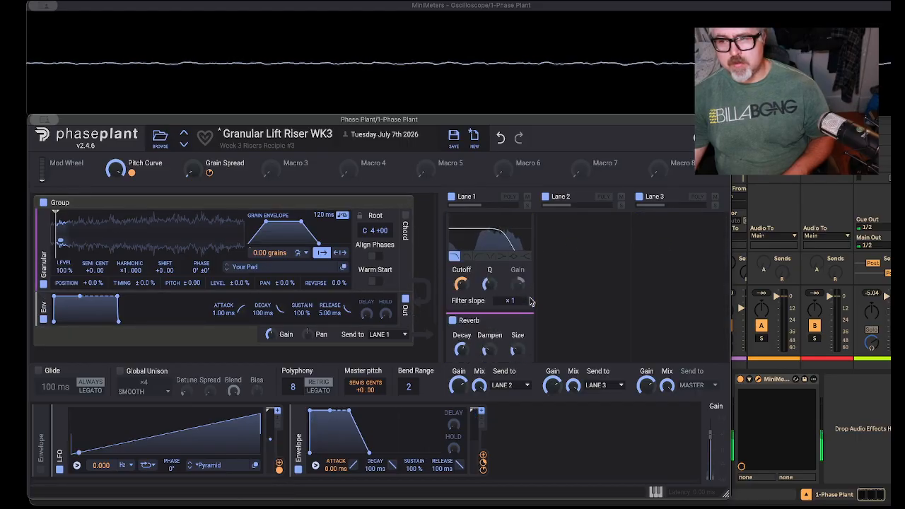
scroll(531, 299, "down", 3)
scroll(531, 299, "up", 1)
scroll(516, 275, "up", 3)
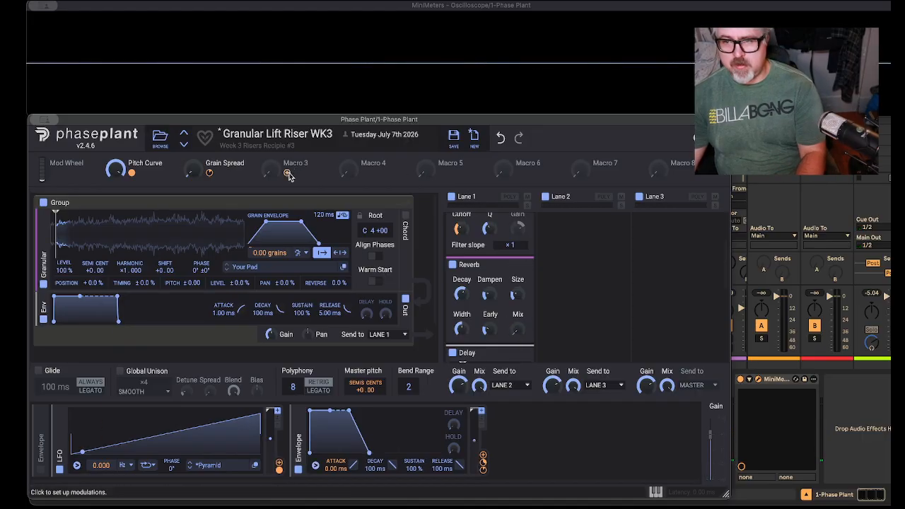
left_click_drag(271, 168, 518, 327)
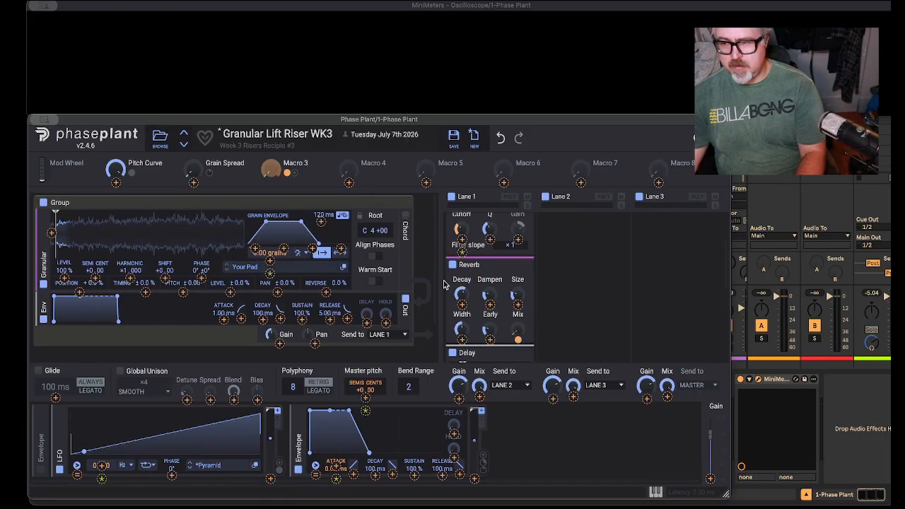
Step: Rename Macro 3 as Reverb Amount
double_click(295, 163)
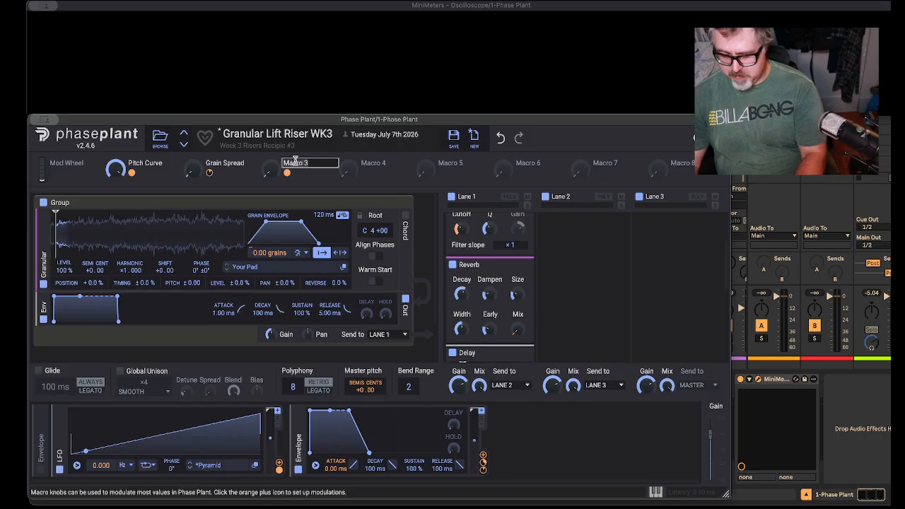
type("Reverb Am")
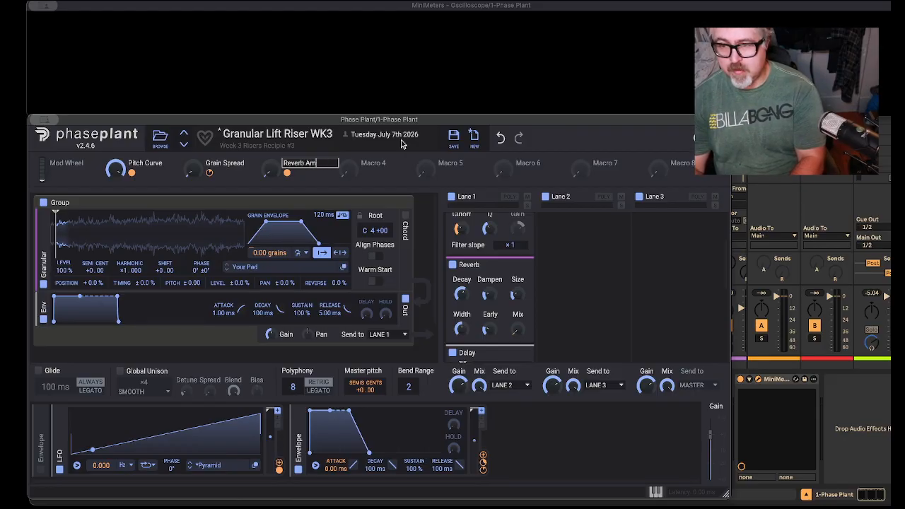
type("ount")
key("Return")
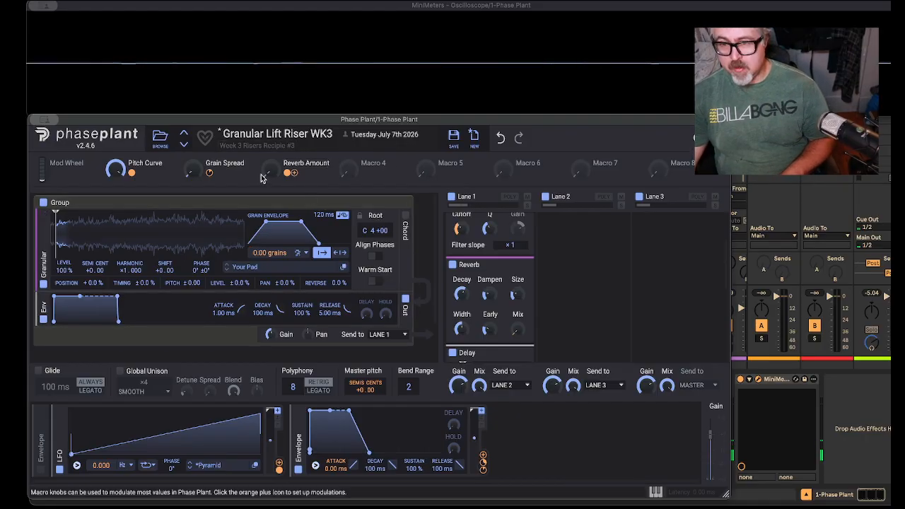
Step: Raise the Reverb Amount macro partway and Grain Spread slightly, and audition the Pitch Curve macro from low values up to 90 %
left_click_drag(265, 174, 266, 154)
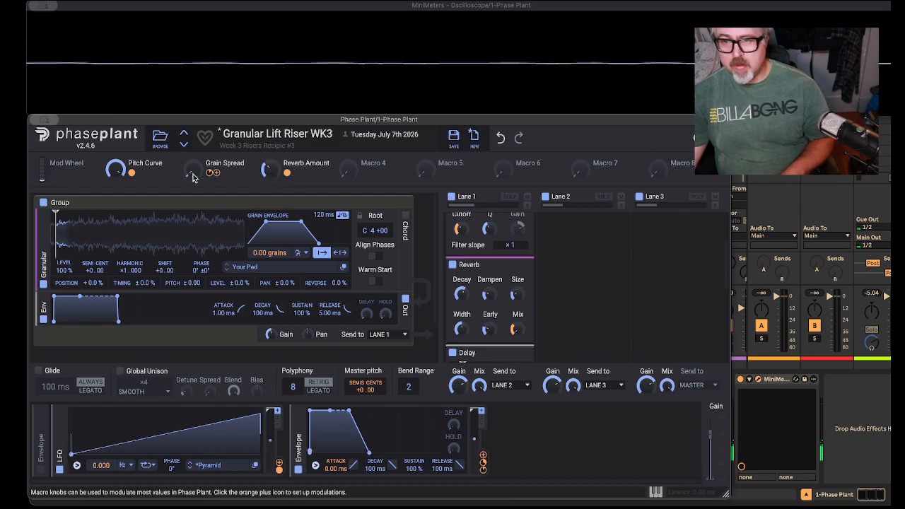
left_click_drag(191, 171, 191, 169)
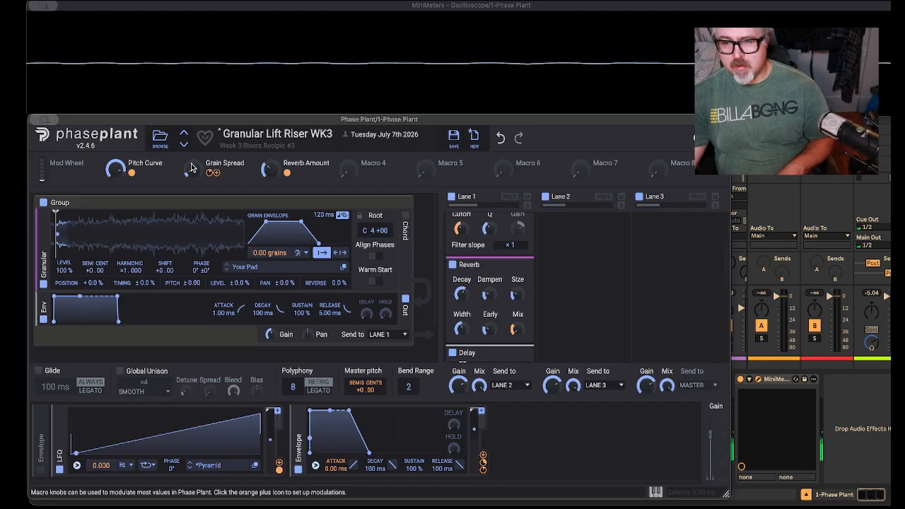
left_click_drag(114, 168, 114, 191)
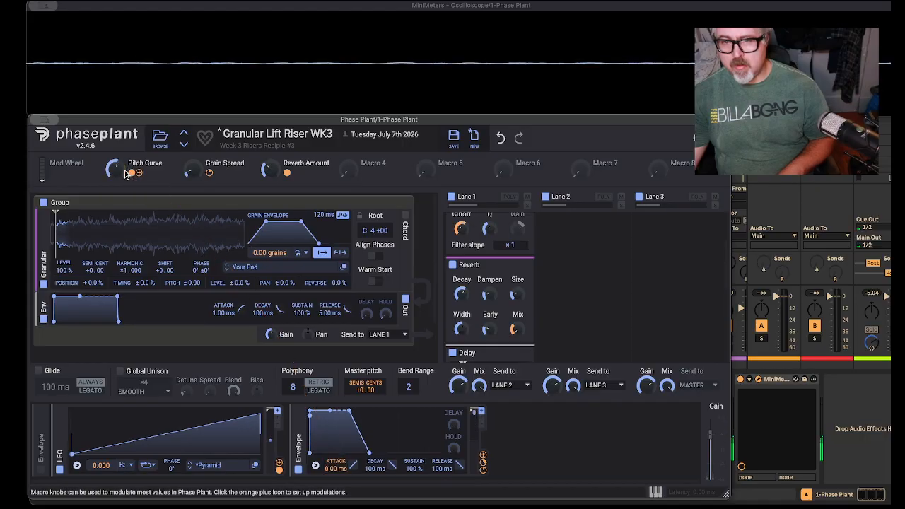
left_click_drag(116, 171, 117, 205)
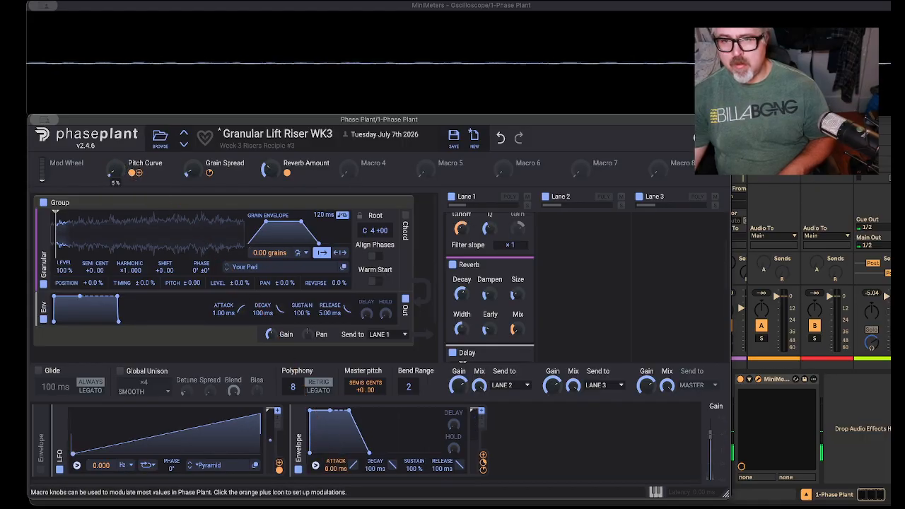
left_click_drag(116, 169, 116, 116)
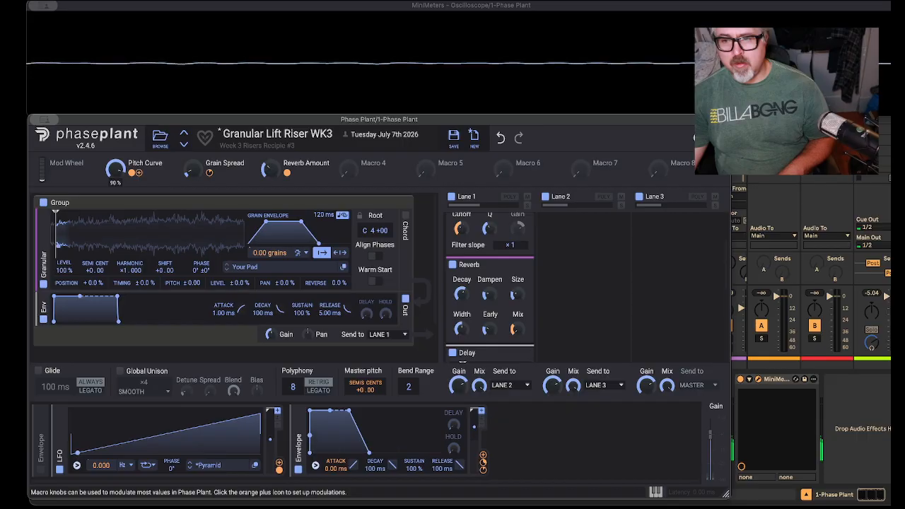
left_click_drag(116, 116, 116, 169)
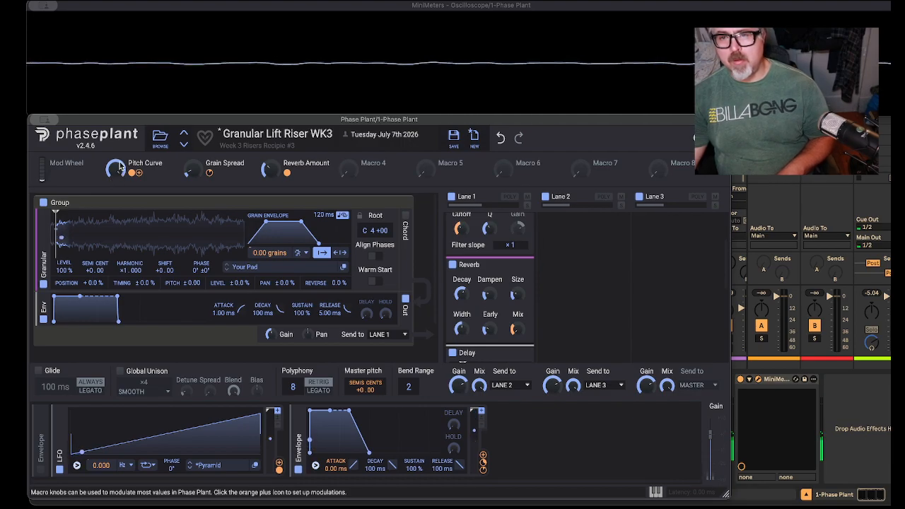
Step: Check Pitch Curve's modulation of the envelope attack, then set Pitch Curve to zero and the modulator envelope's base attack to 790 ms
mouse_move(133, 175)
left_click_drag(134, 175, 134, 180)
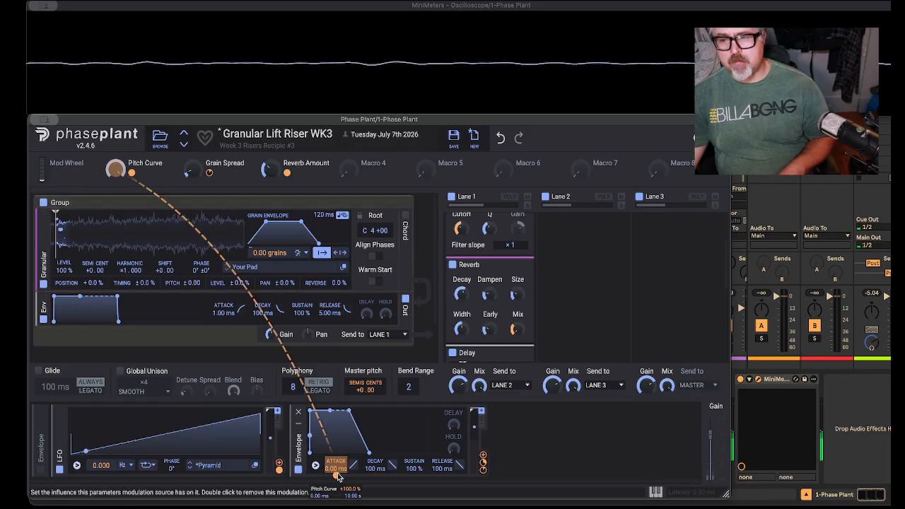
left_click_drag(336, 468, 335, 441)
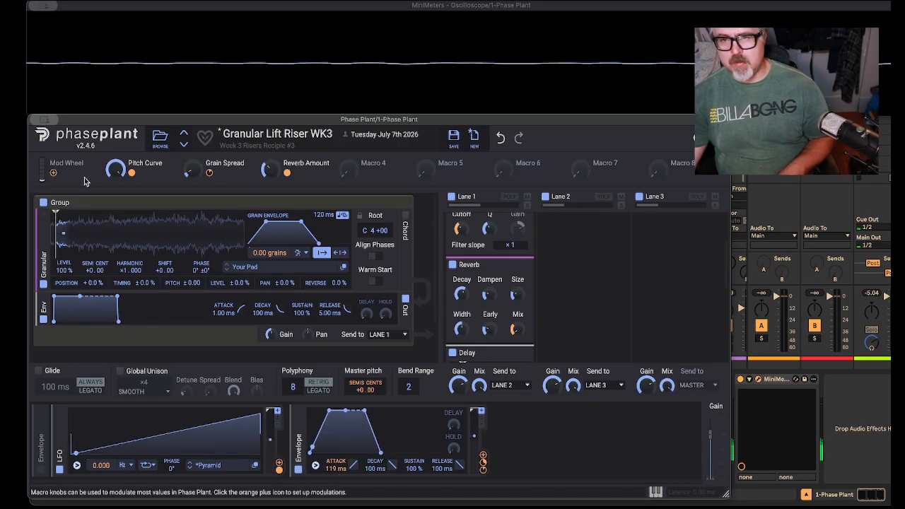
left_click(111, 170)
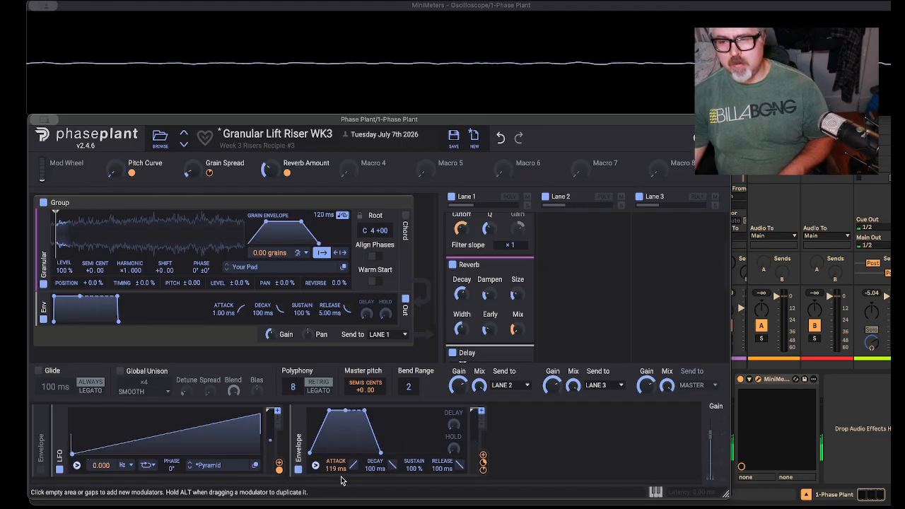
left_click_drag(337, 468, 337, 403)
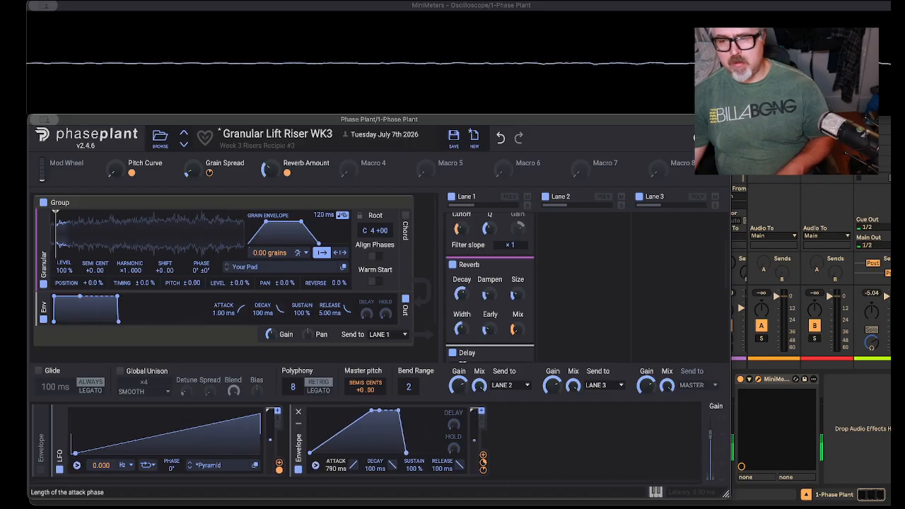
Step: Audition the Pitch Curve macro up to 100 % with the longer attack, and leave it near the middle of its range
left_click_drag(113, 174, 113, 142)
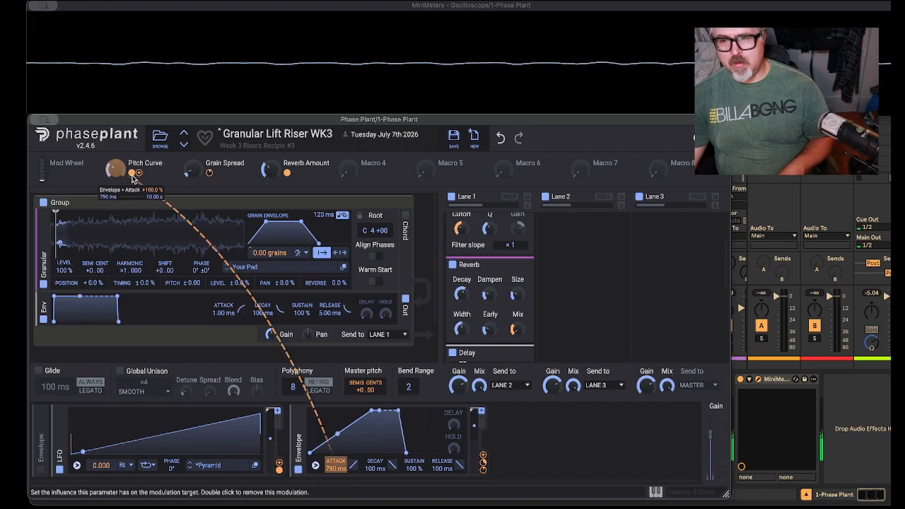
left_click_drag(114, 174, 113, 168)
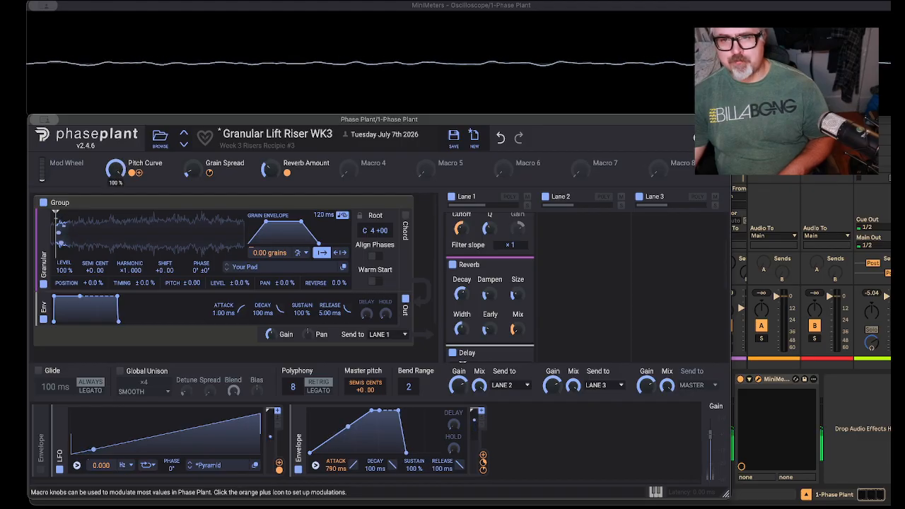
left_click_drag(114, 175, 113, 174)
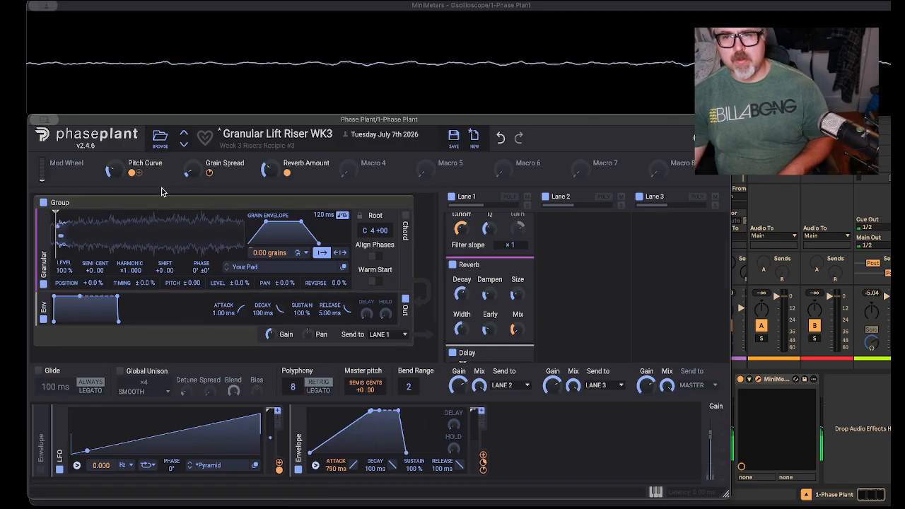
left_click_drag(113, 174, 113, 168)
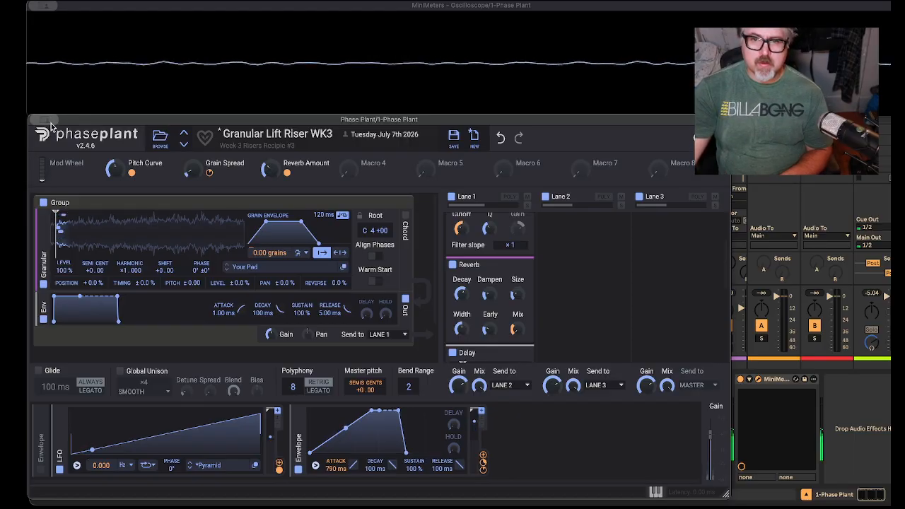
Step: Return to the Ableton Live session view without the plug-in windows and browser, and insert an audio track after the Phase Plant track
left_click(50, 5)
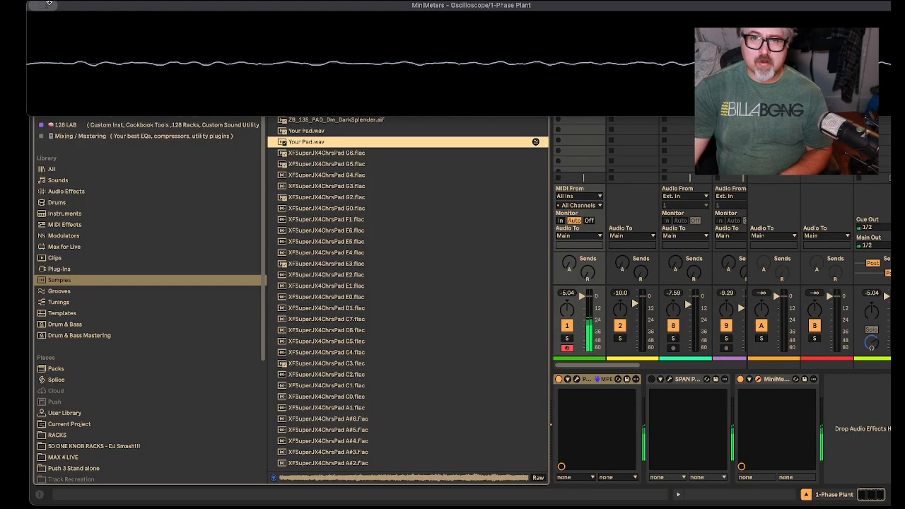
left_click(76, 139)
left_click(41, 27)
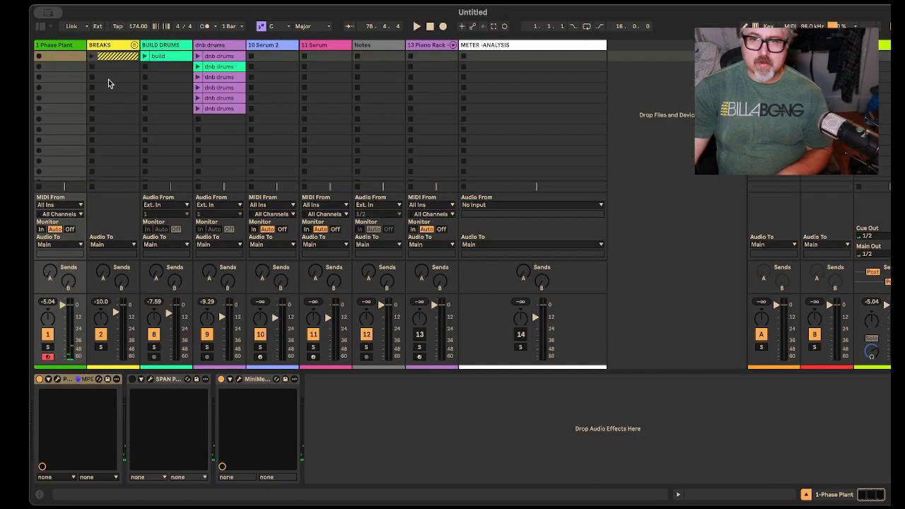
right_click(78, 45)
left_click(154, 140)
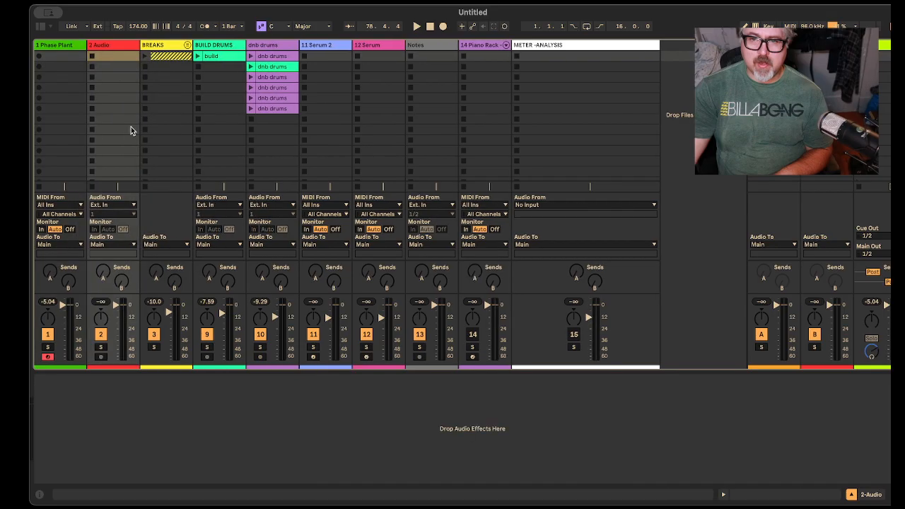
Step: Set the new audio track's input to 1-Phase Plant and arm the track for recording
left_click(102, 357)
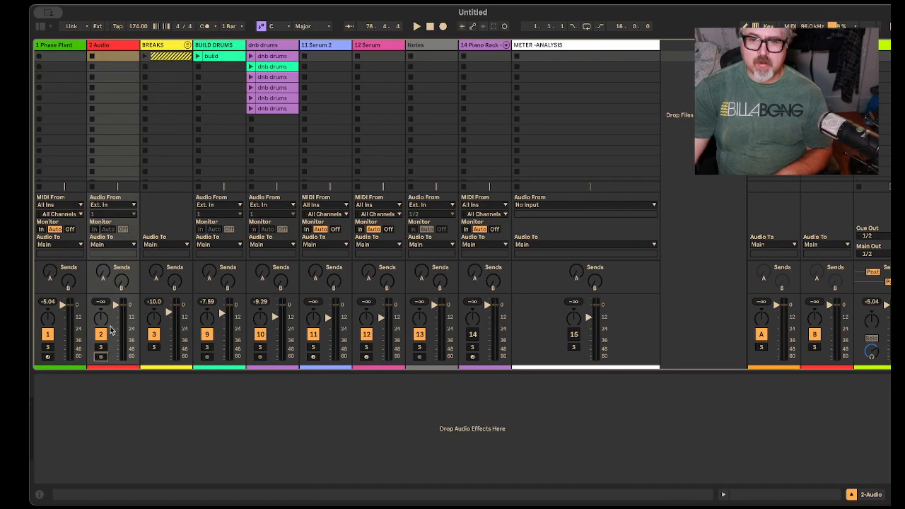
left_click(112, 205)
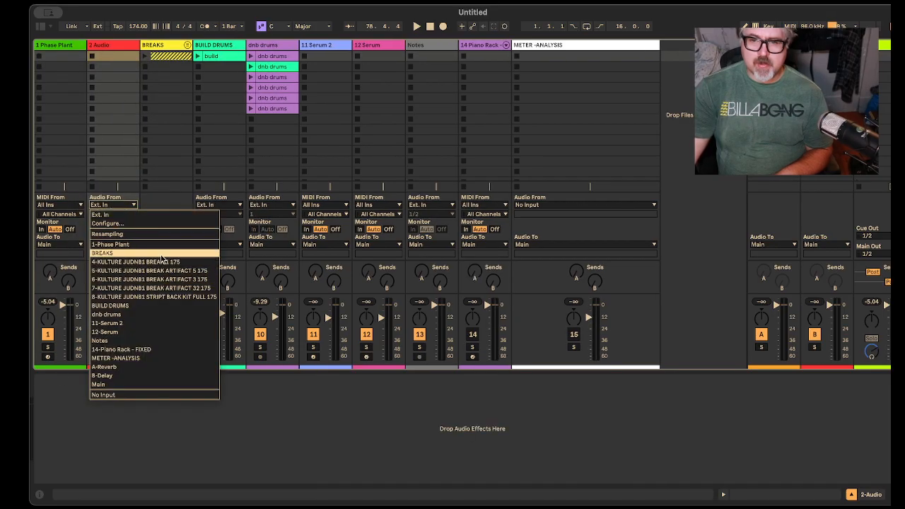
left_click(153, 234)
left_click(131, 205)
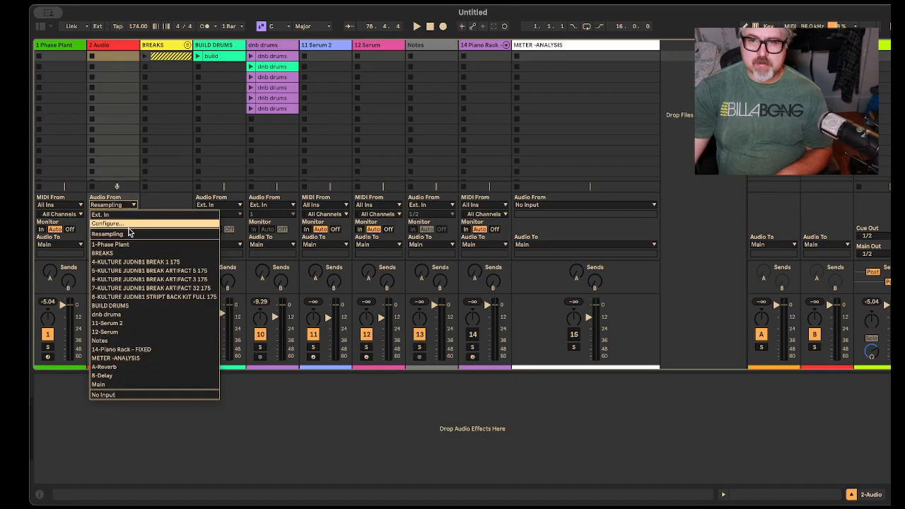
left_click(130, 244)
left_click(101, 356)
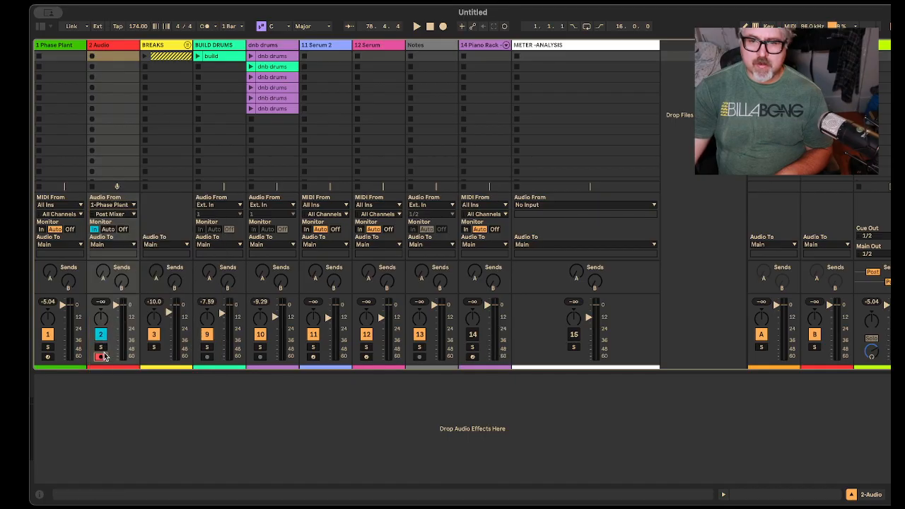
Step: Arm both the Phase Plant track and the 2 Audio track, and delete the false-start clip from the audio track's first slot
left_click(92, 58)
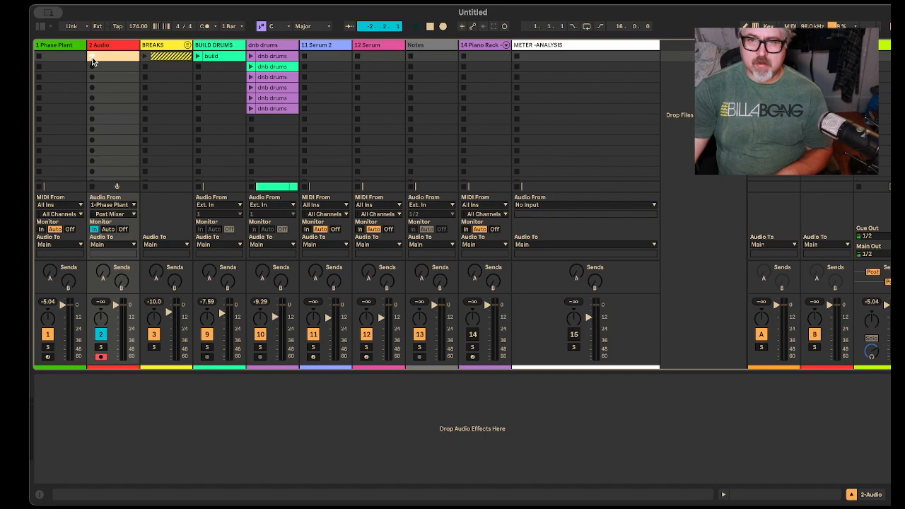
left_click(47, 357)
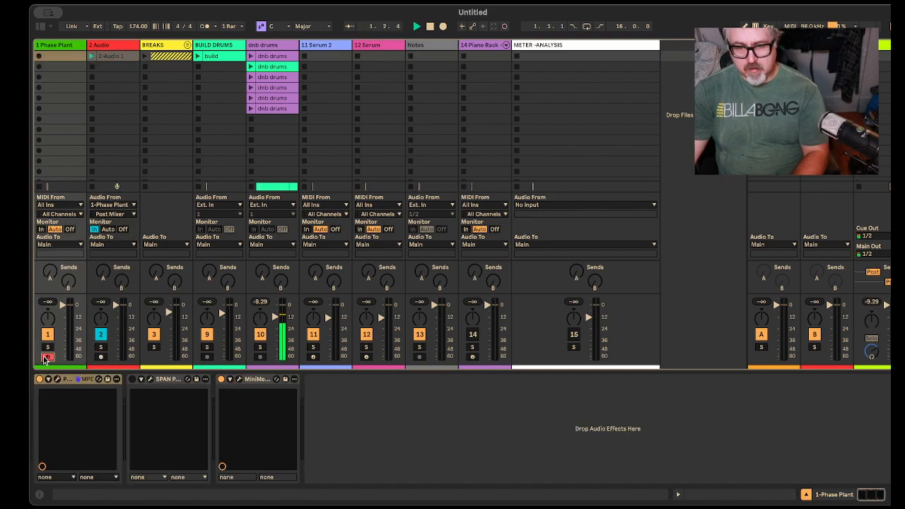
left_click(102, 355, "ctrl")
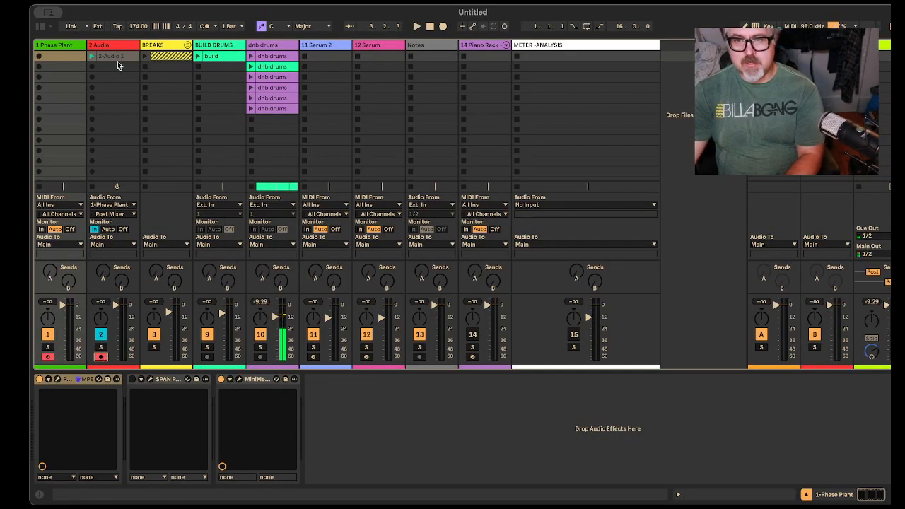
left_click(120, 56)
key("Delete")
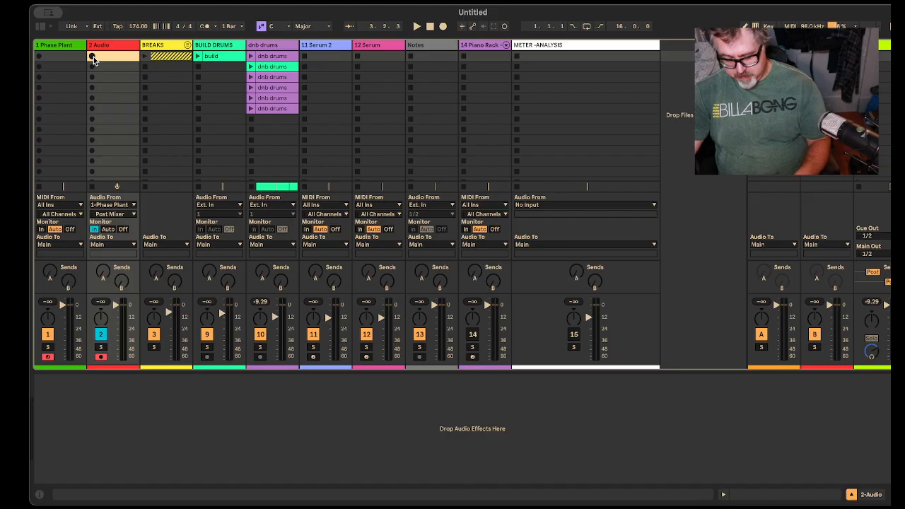
Step: Record the Phase Plant riser into the first clip slot of 2 Audio, and stop playback at the end of the take
left_click(92, 57)
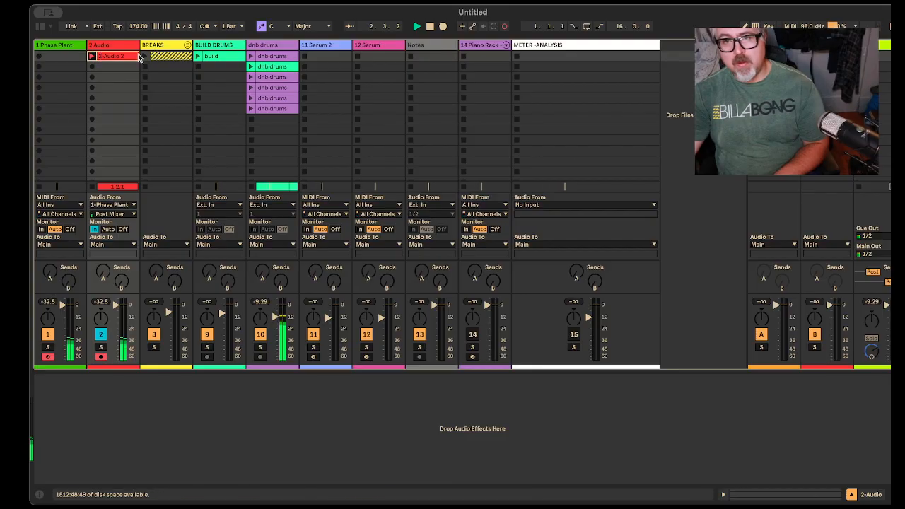
left_click(123, 59)
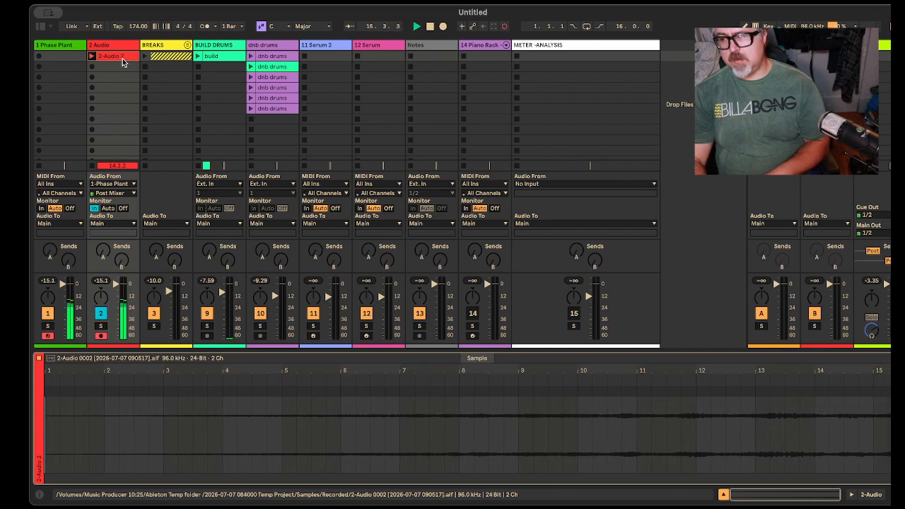
key("space")
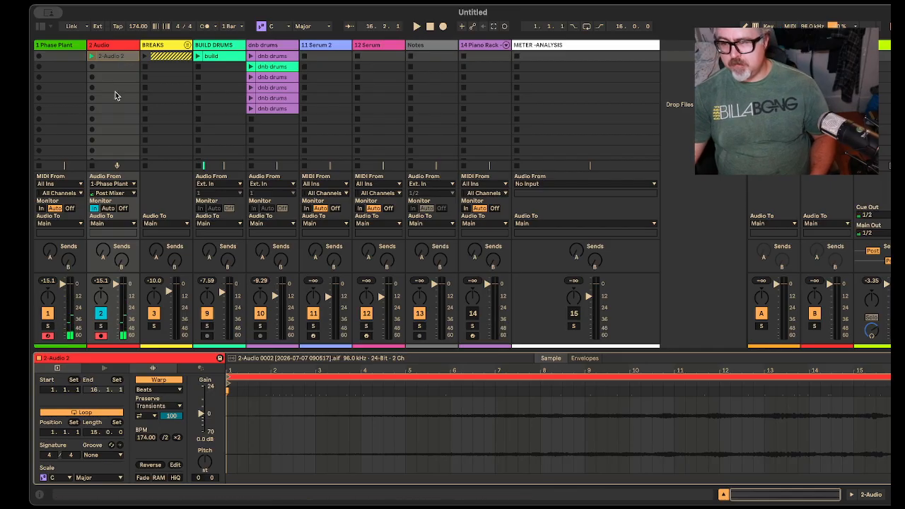
Step: Normalize the sample of the recorded riser clip
right_click(512, 414)
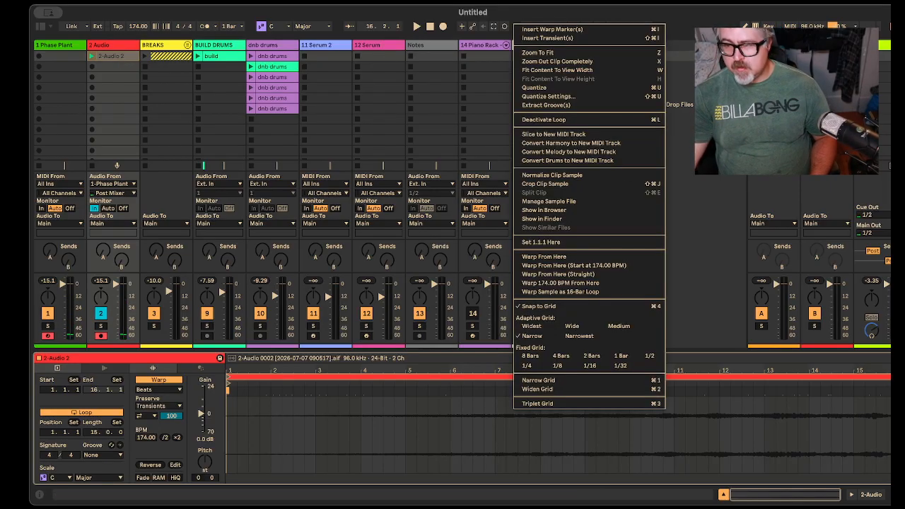
left_click(600, 175)
right_click(485, 413)
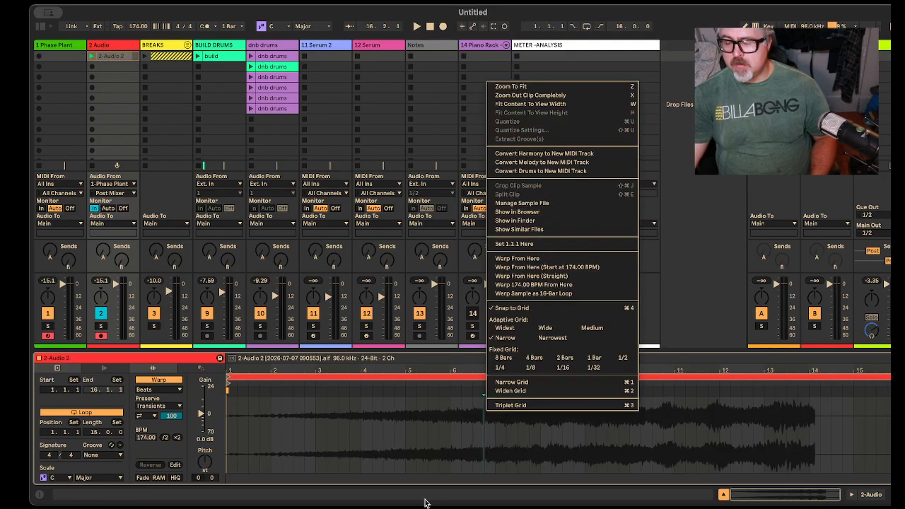
left_click(425, 501)
Step: Lower the volume of the 2 Audio track and set its monitoring to Auto
left_click(115, 284)
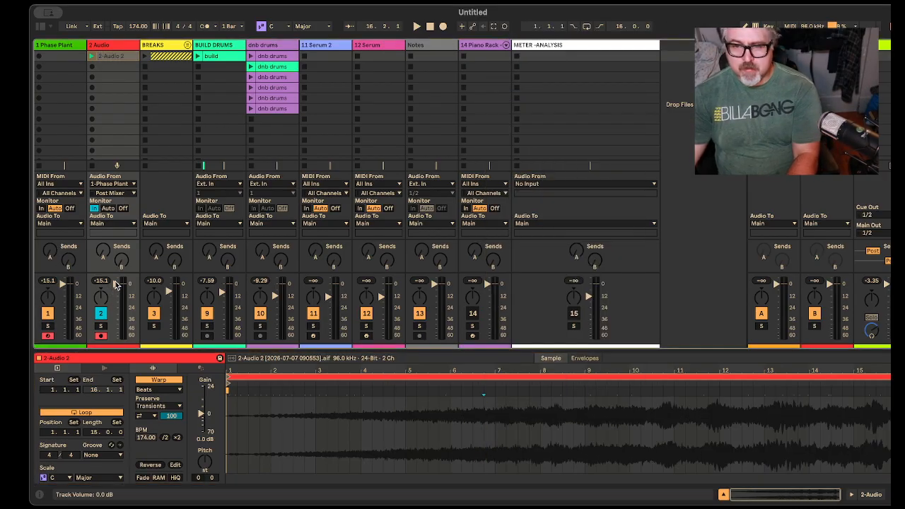
left_click(108, 209)
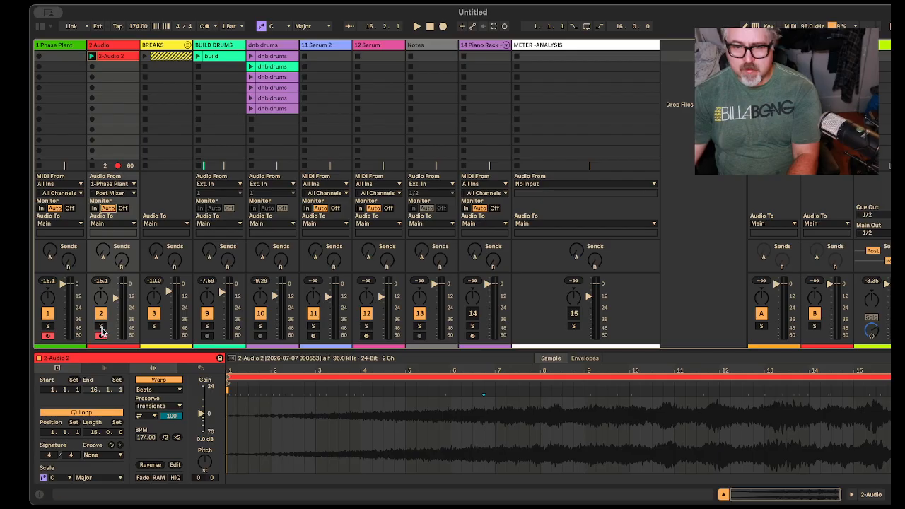
Step: Play the riser clip with 2 Audio soloed, shorten it to end at bar 12, and switch off its loop
left_click(100, 325)
key("space")
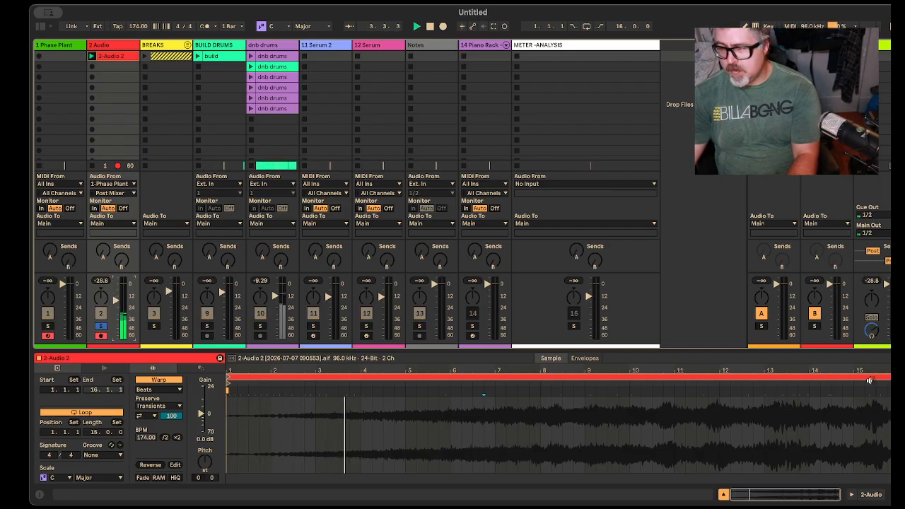
left_click_drag(898, 377, 720, 377)
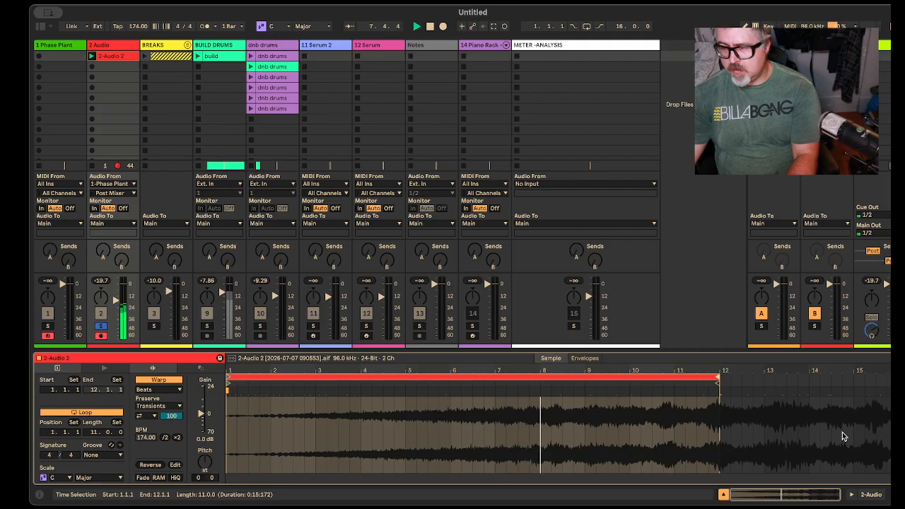
left_click(73, 411)
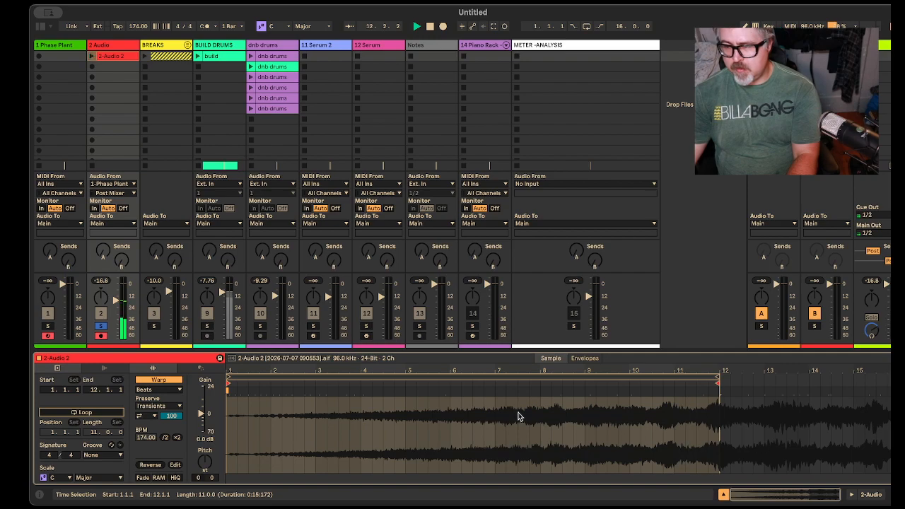
Step: Unsolo 2 Audio, relaunch the riser clip against the drums, and raise the track's volume
left_click(100, 327)
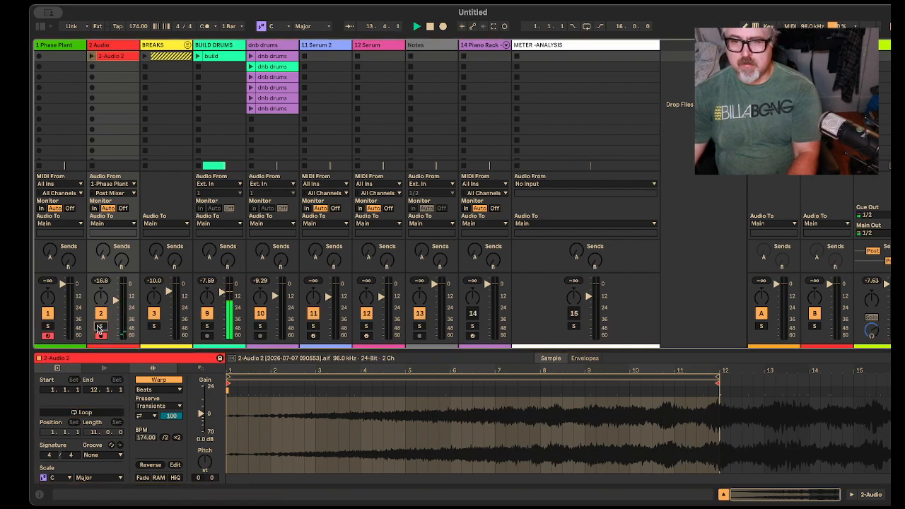
left_click(99, 54)
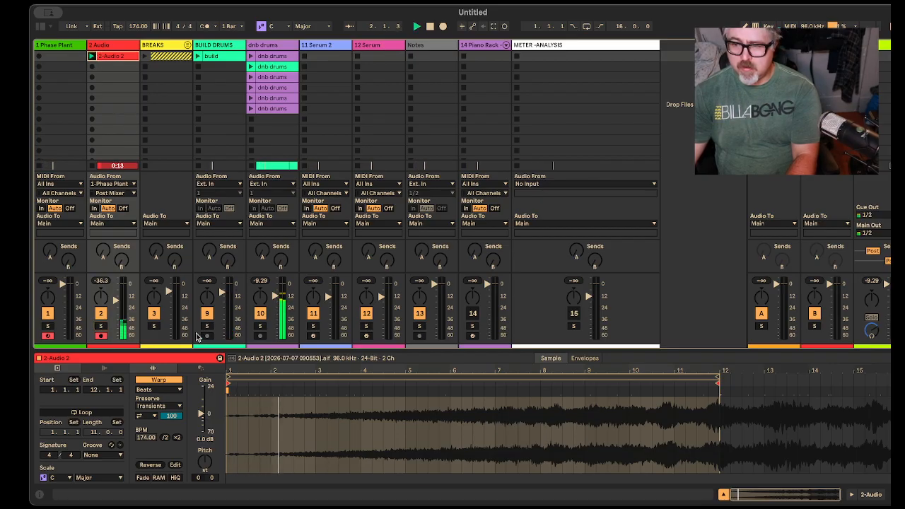
left_click_drag(116, 300, 116, 291)
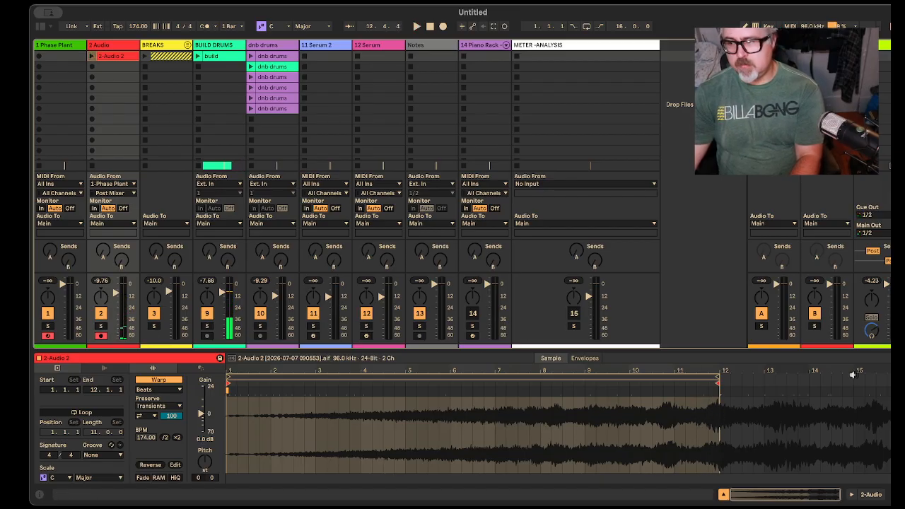
Step: Extend the riser clip's end to bar 13, play it against the drums, and extend the end further to bar 14
mouse_move(717, 377)
left_mouse_down()
mouse_move(770, 384)
mouse_move(739, 379)
left_mouse_up()
left_click(754, 398)
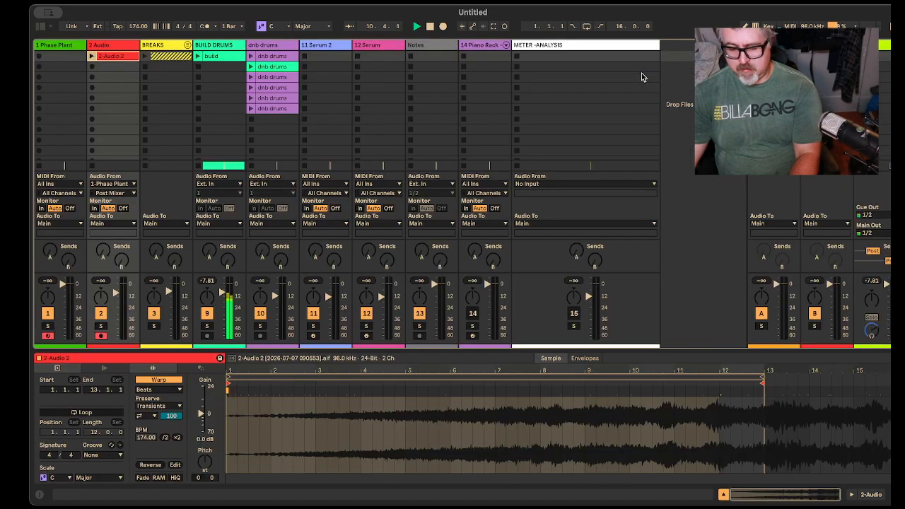
left_click(91, 57)
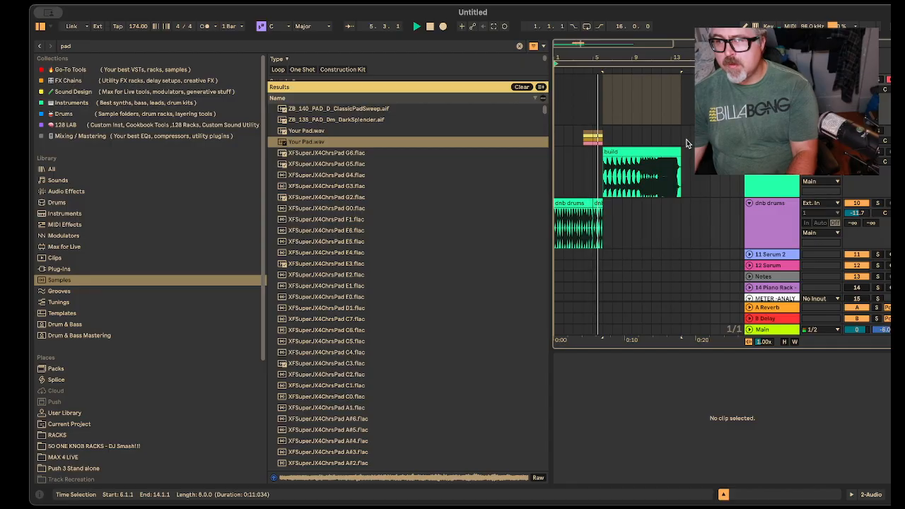
key("Tab")
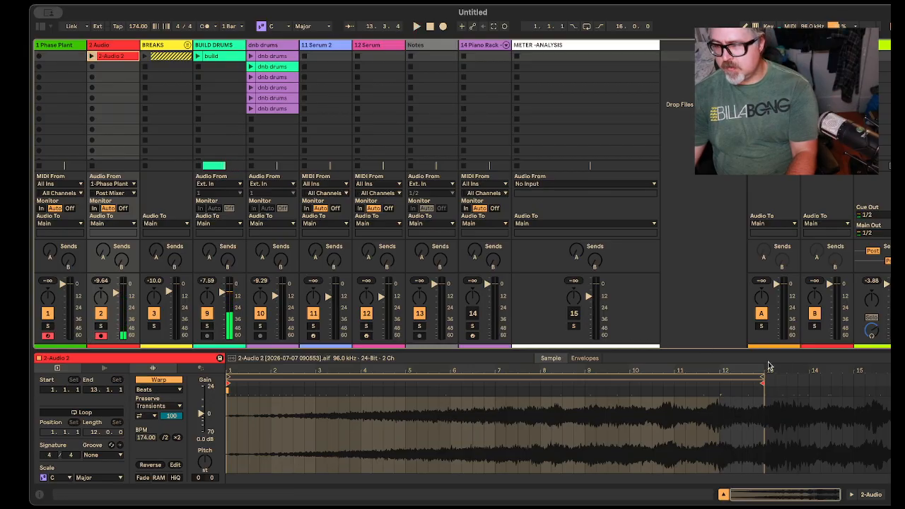
left_click_drag(763, 377, 770, 376)
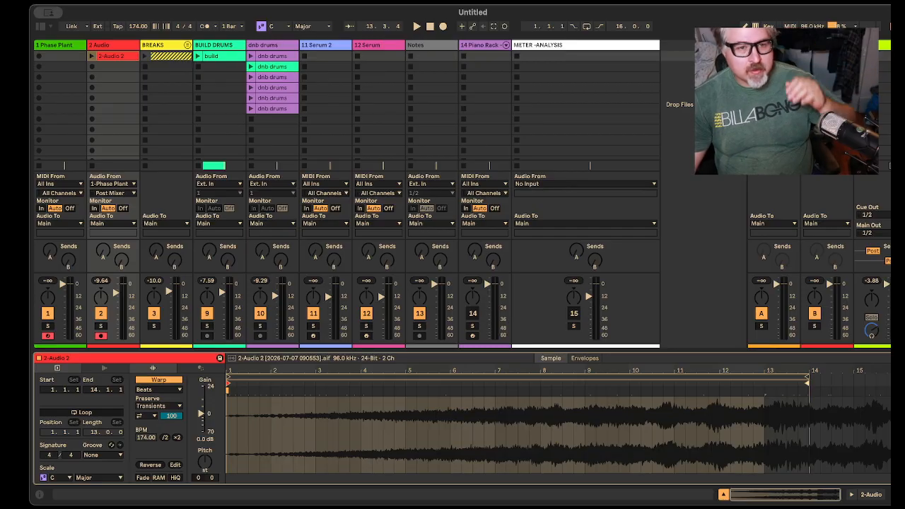
Step: Compare doubled and halved warp tempos on the riser clip, set it to 348 BPM, and start playback
left_click(177, 438)
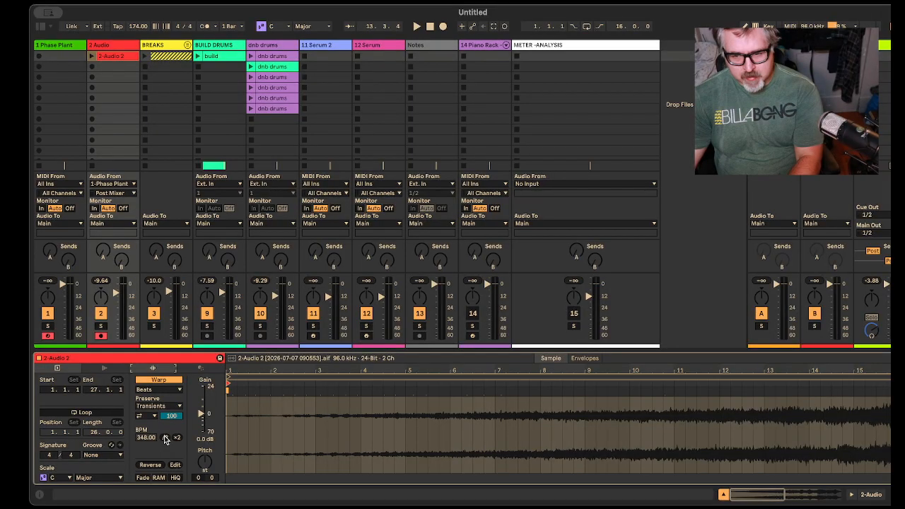
left_click(165, 438)
left_click(165, 438)
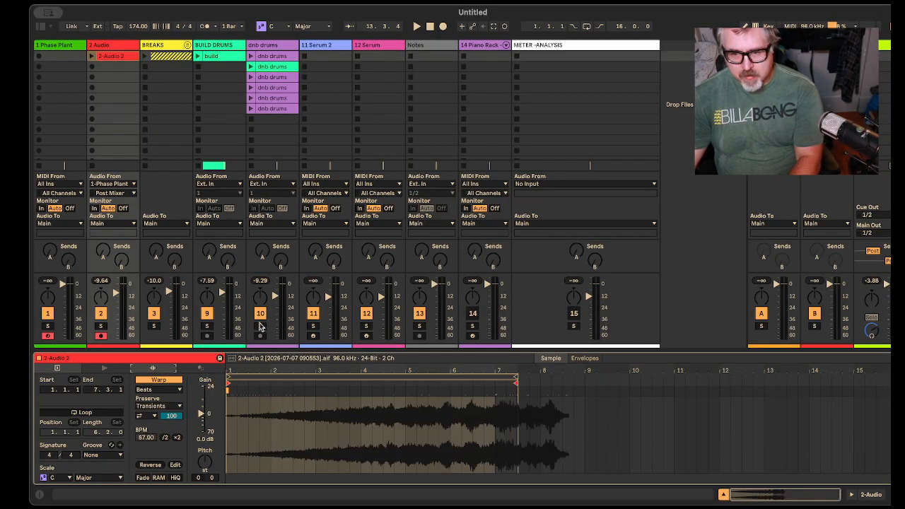
left_click(177, 438)
left_click(176, 438)
key("space")
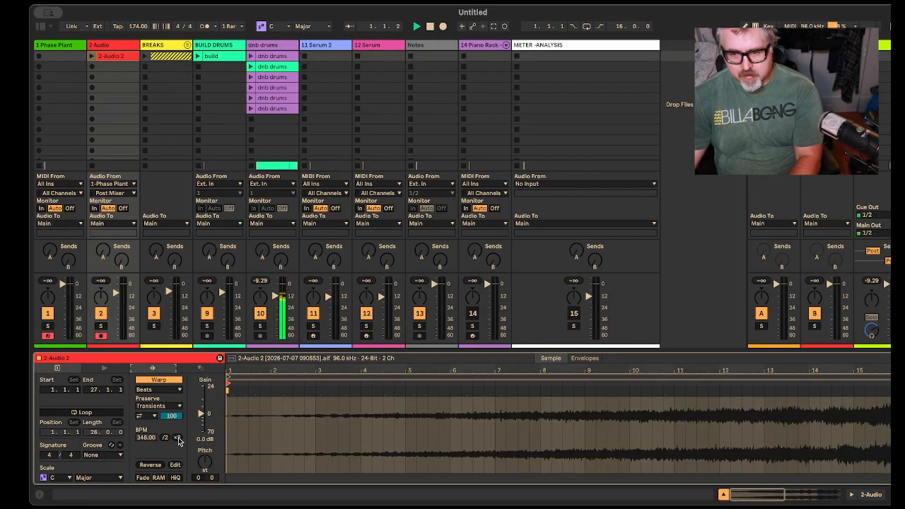
Step: Solo 2 Audio, launch the riser clip, and change its warp mode to Complex
left_click(100, 326)
left_click(91, 56)
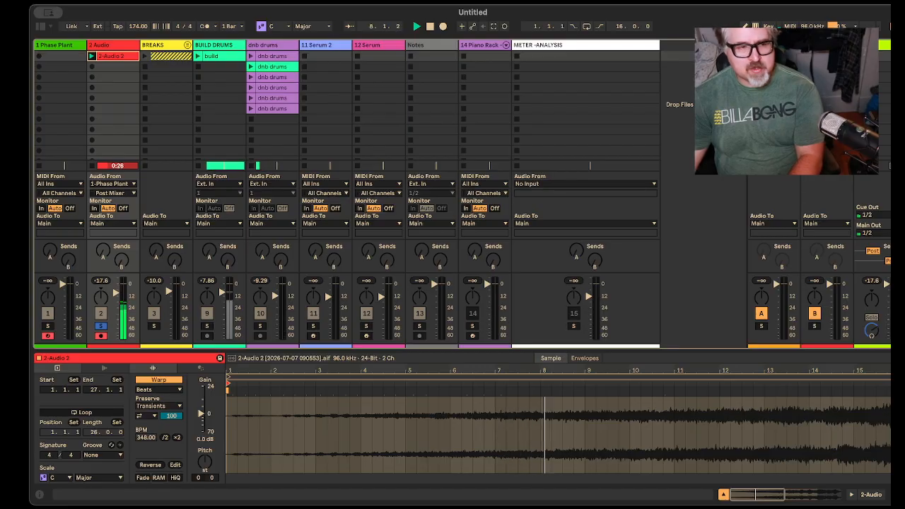
left_click(159, 388)
left_click(167, 435)
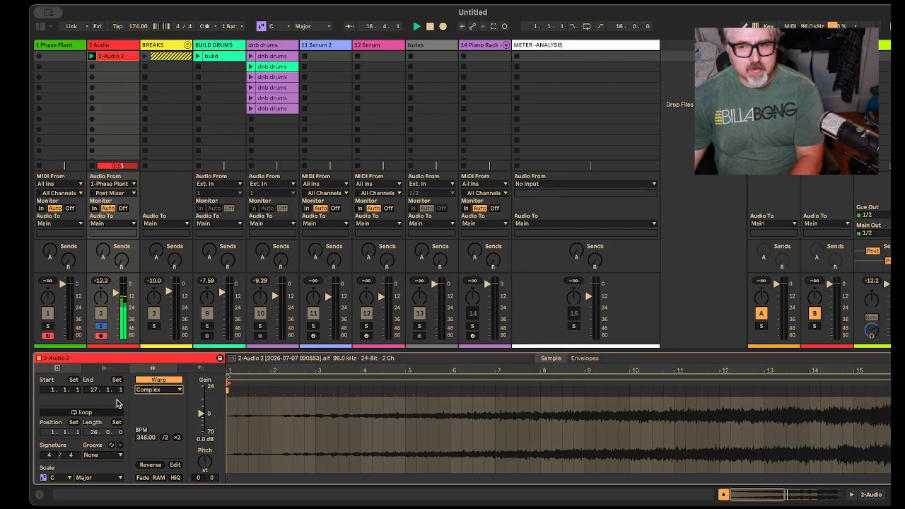
Step: Try the riser clip reversed, and stop playback
left_click(156, 465)
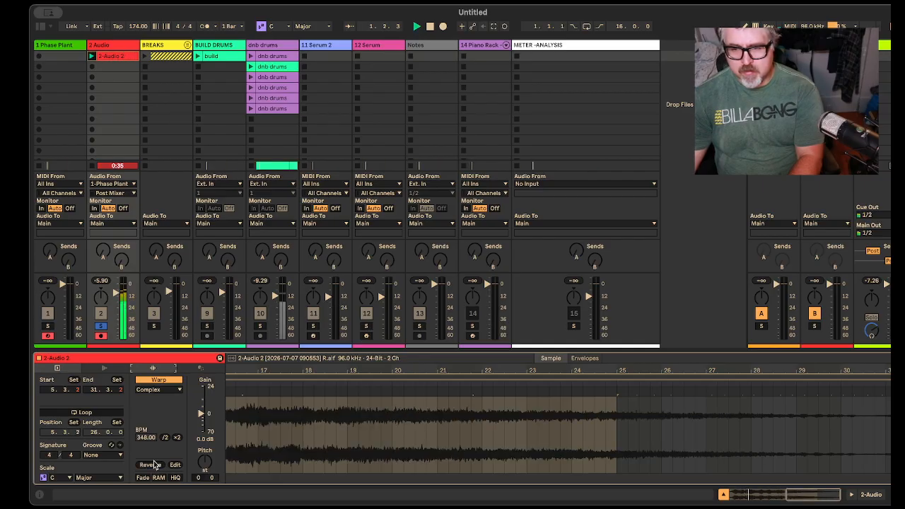
left_click_drag(280, 367, 280, 325)
left_click_drag(596, 367, 604, 361)
key("space")
Step: Try starting the reversed riser clip and its loop region at bar 12, play it, and reverse the clip again
mouse_move(330, 379)
left_mouse_down()
mouse_move(494, 379)
mouse_move(473, 400)
left_mouse_up()
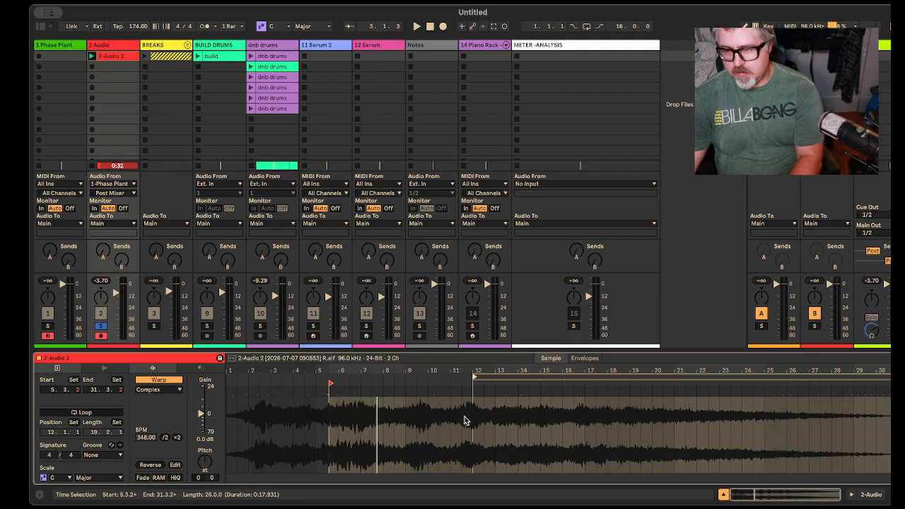
left_click_drag(333, 382, 475, 382)
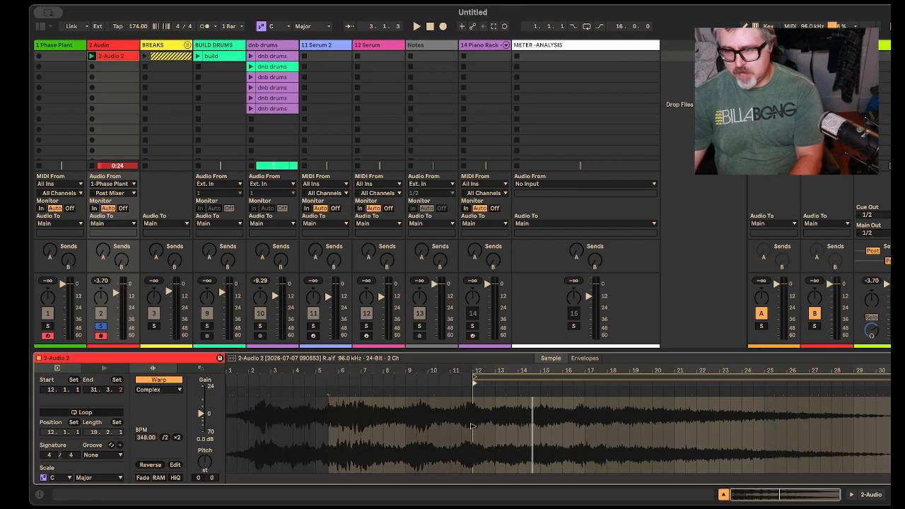
key("space")
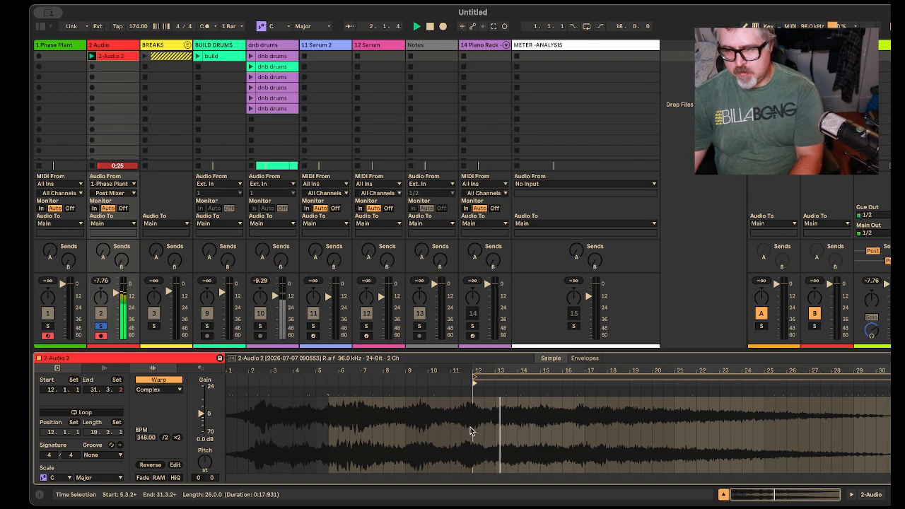
key("space")
left_click(157, 465)
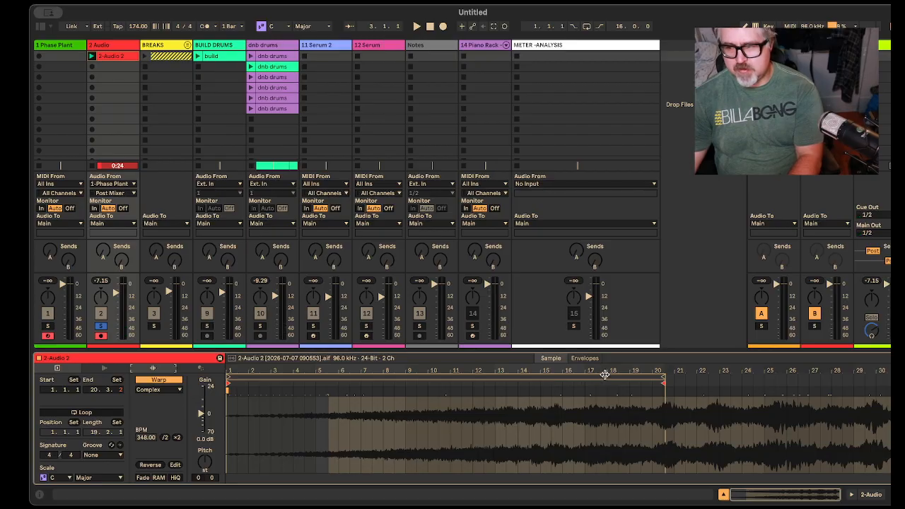
Step: Undo the reversing and start-point changes on the riser clip, and play it briefly to check it
key("super+z")
key("super+z")
key("super+z")
key("super+z")
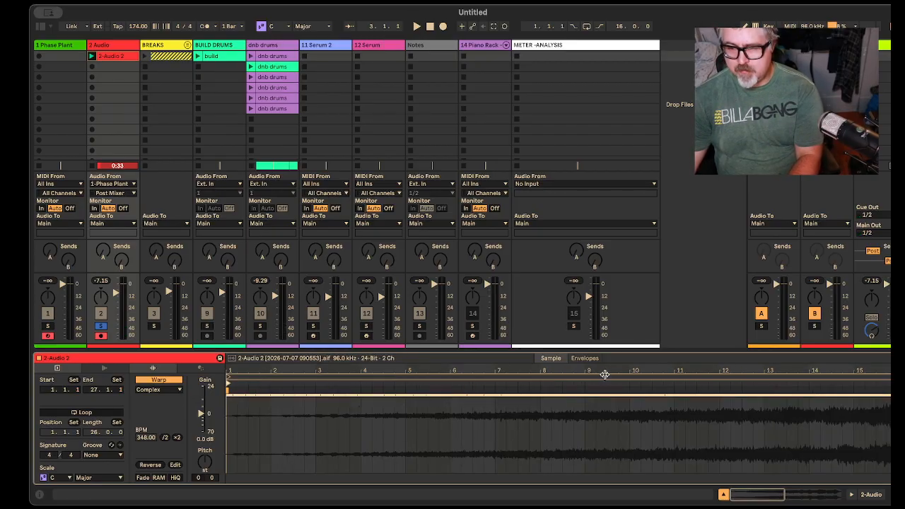
key("space")
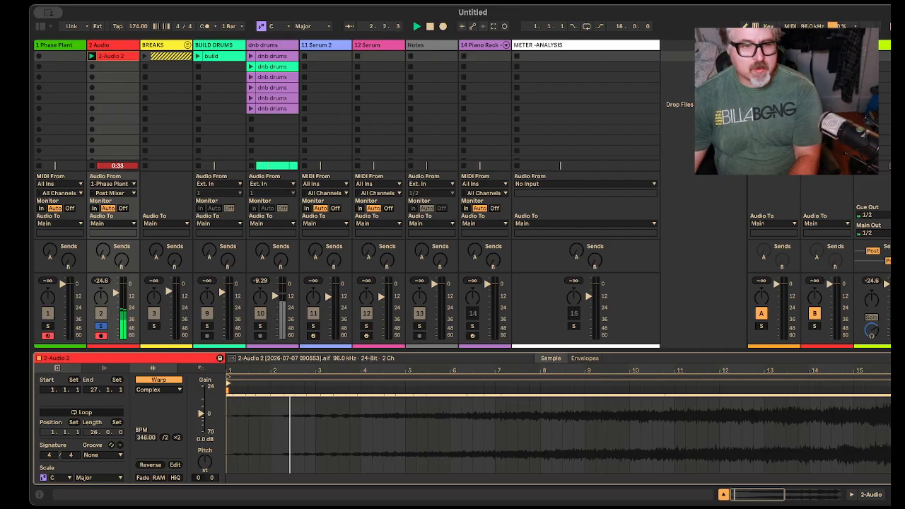
key("space")
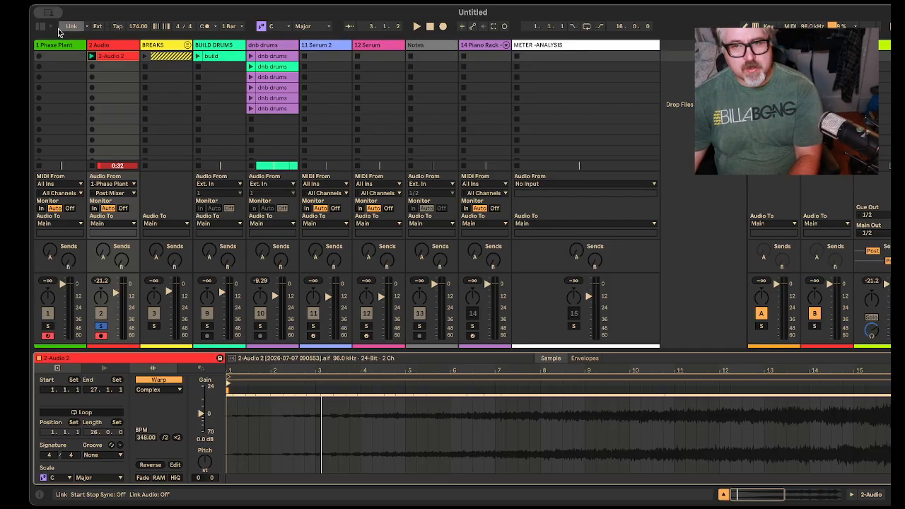
Step: Show the browser and search the plug-ins for A800
left_click(40, 26)
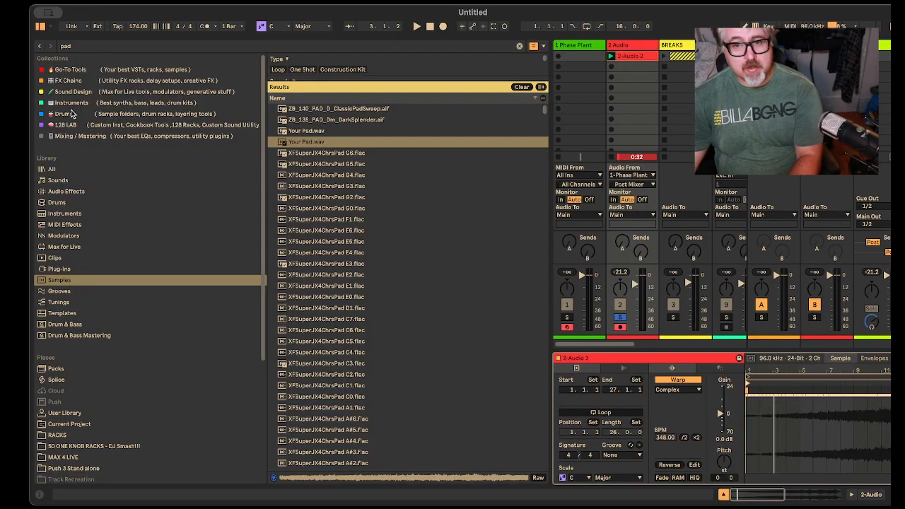
left_click(59, 270)
left_click(101, 51)
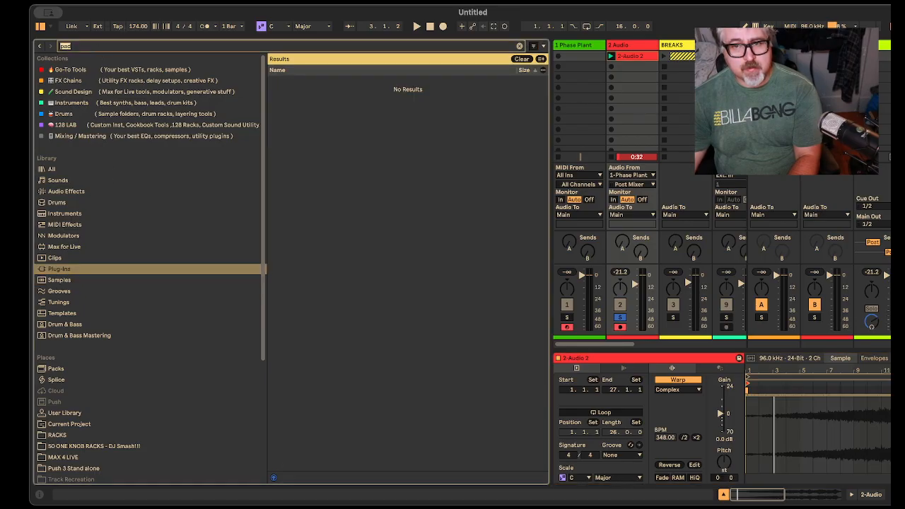
key("BackSpace")
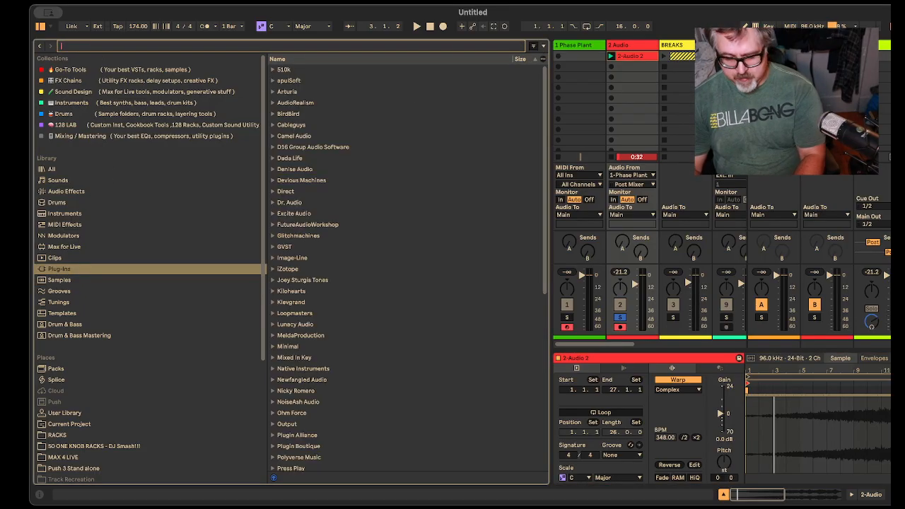
type("Struder A800")
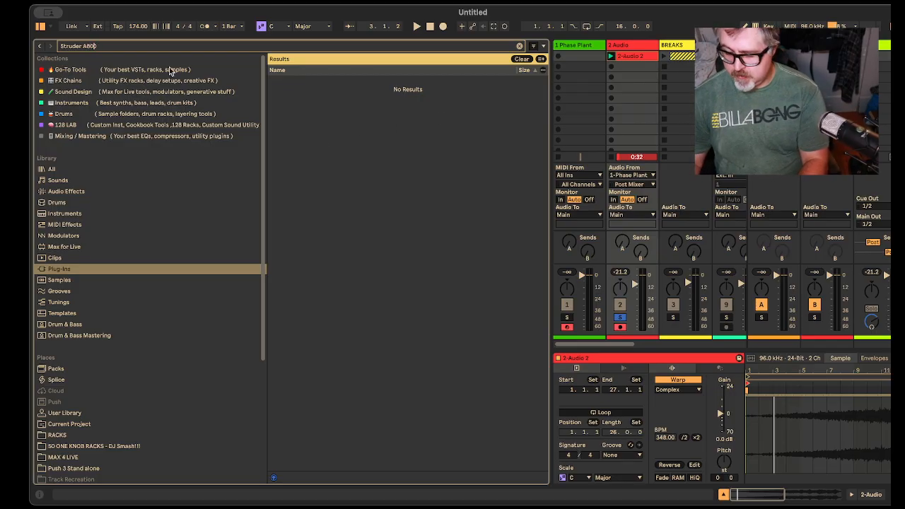
key("Left")
key("Left")
key("Left")
key("Left")
key("BackSpace")
key("BackSpace")
key("BackSpace")
key("BackSpace")
key("BackSpace")
key("BackSpace")
key("BackSpace")
key("BackSpace")
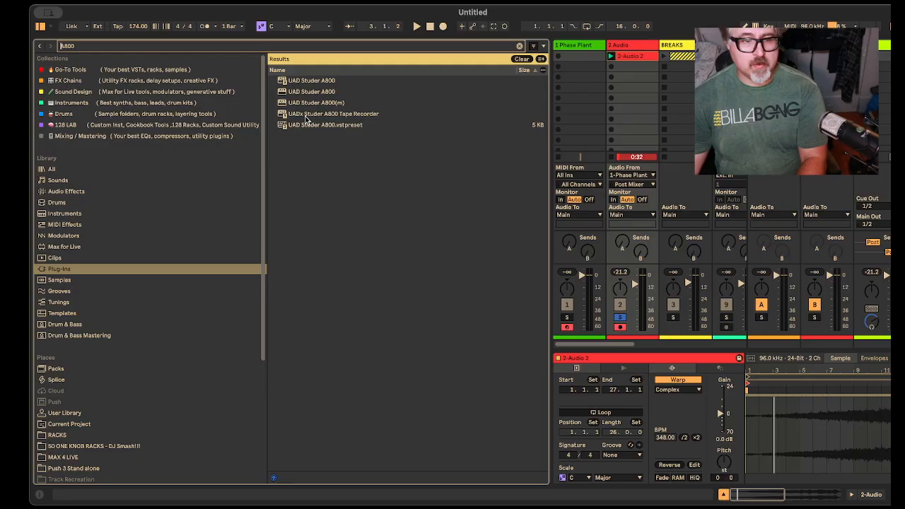
Step: Load the UAD Studer A800 plug-in onto the 2 Audio track, and reposition its window
left_click(306, 119)
left_click_drag(326, 80, 621, 46)
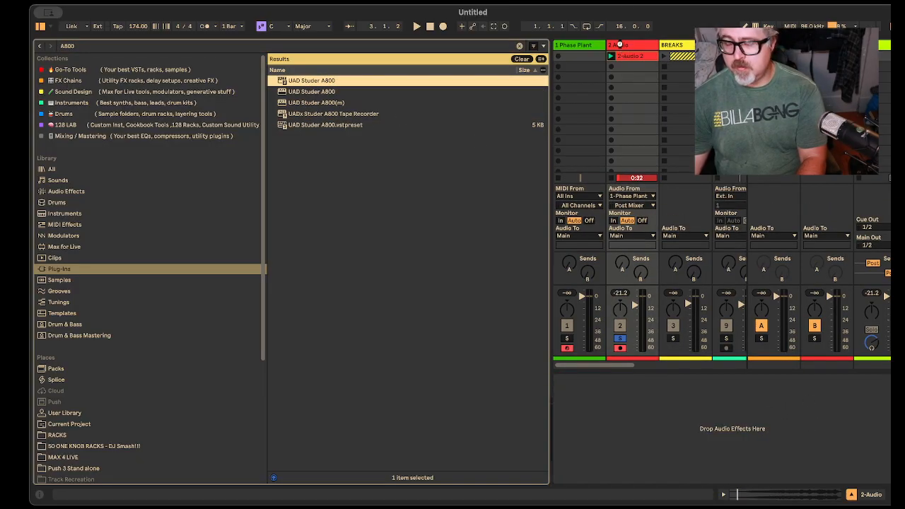
left_click_drag(621, 46, 621, 47)
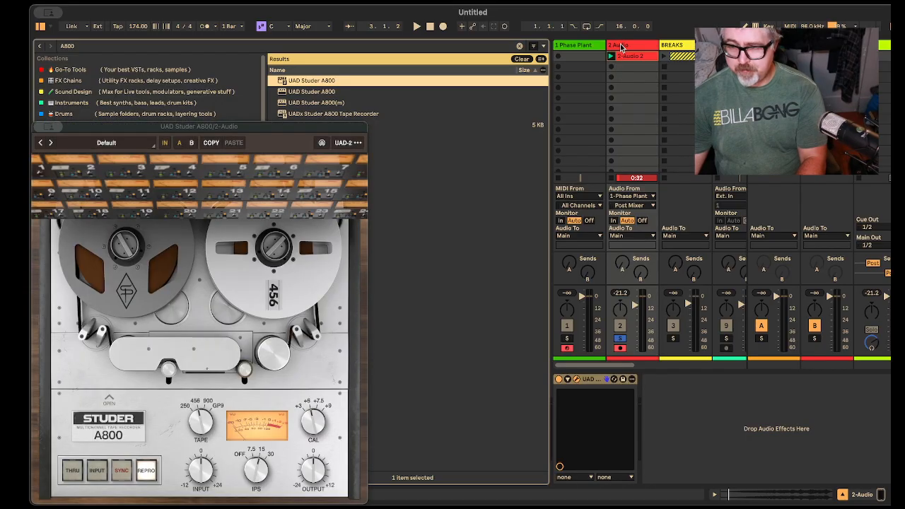
left_click_drag(283, 126, 288, 100)
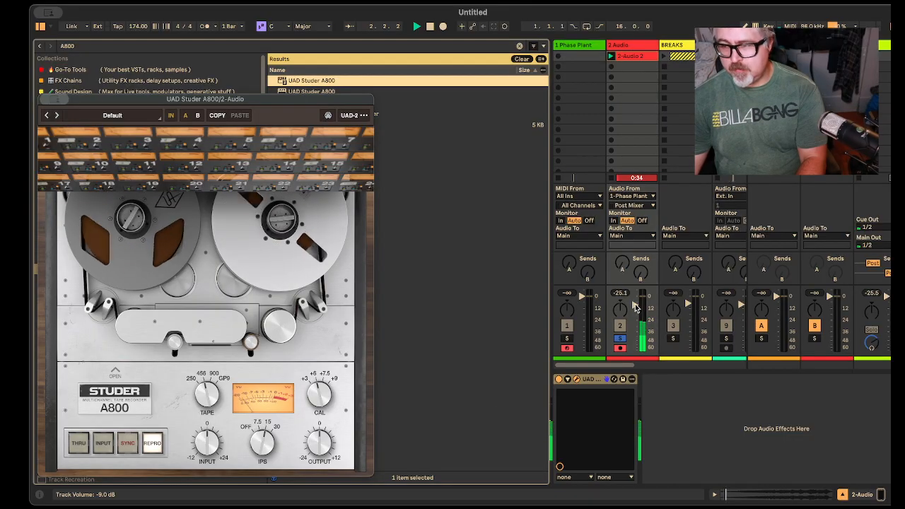
Step: Lower the 2 Audio track volume slightly during playback, and turn down the Studer A800's CAL setting
left_click_drag(635, 305, 635, 310)
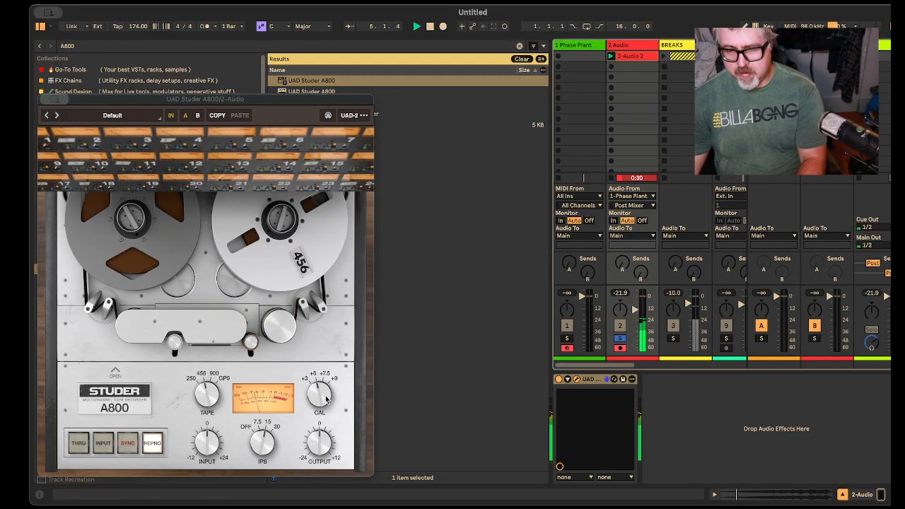
left_click_drag(325, 390, 330, 427)
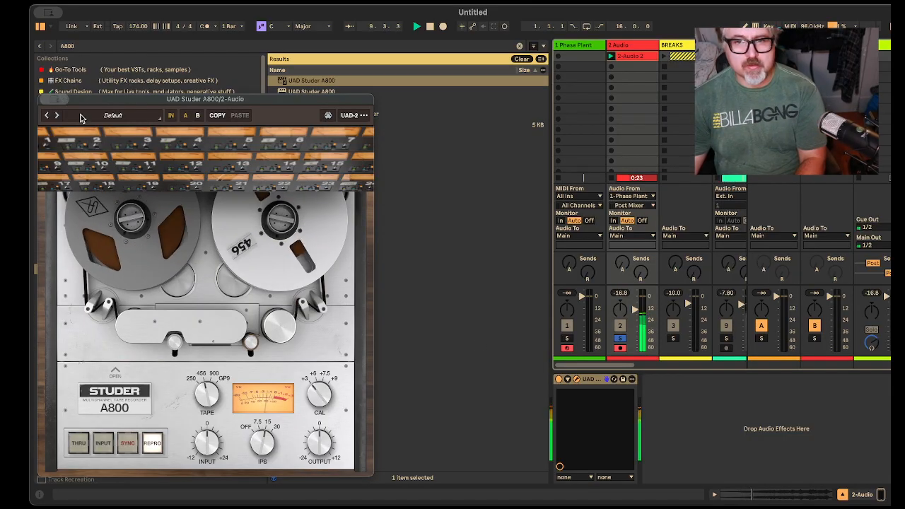
Step: Search the plug-ins for culture vulture
key("ctrl+f")
type("culture")
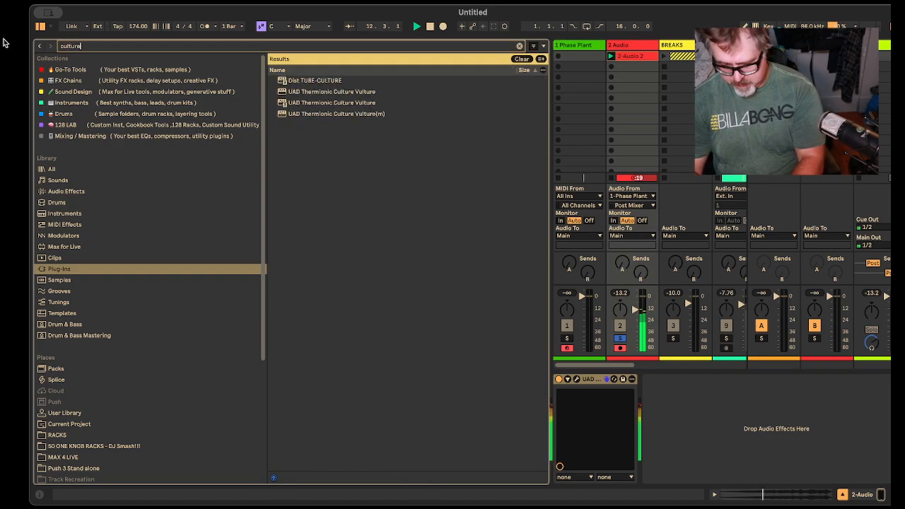
type(" vulture")
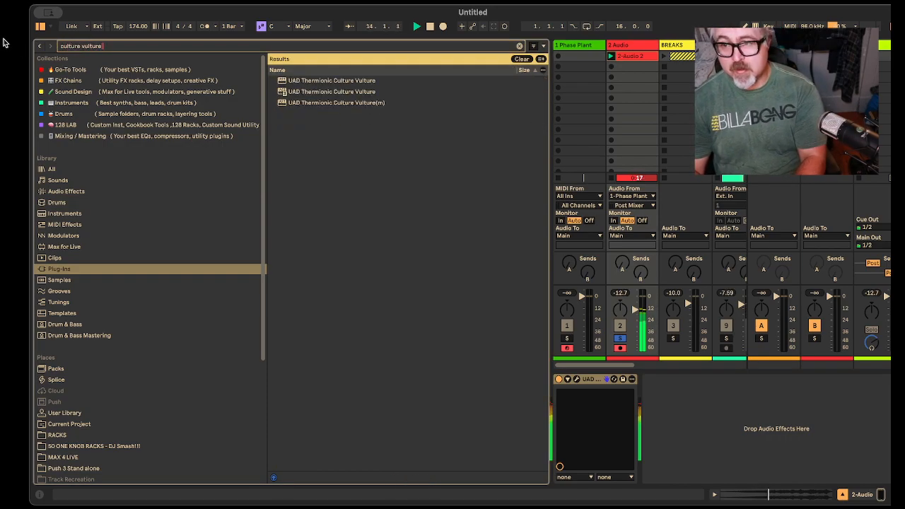
Step: Load UAD Thermionic Culture Vulture after the Studer A800 on the 2 Audio track, and slightly adjust its Channel 1 drive
left_click_drag(326, 85, 673, 414)
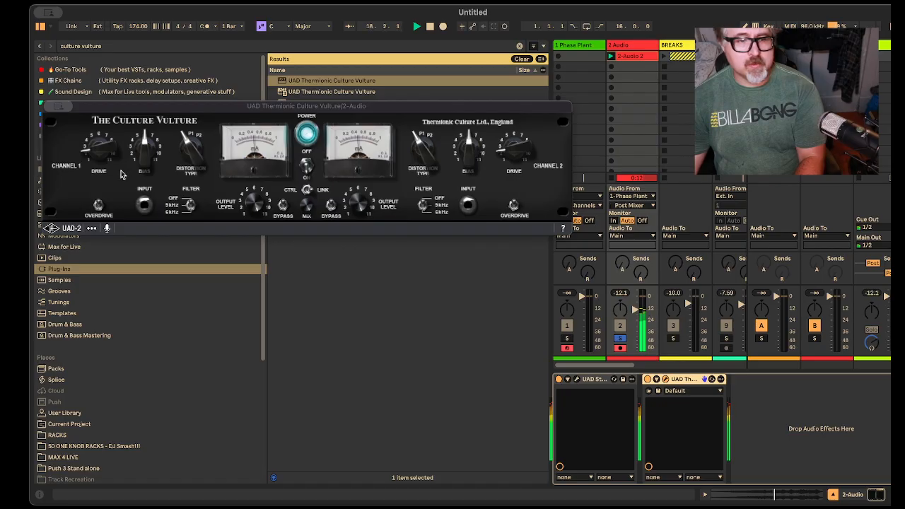
left_click(109, 147)
key("space")
left_click_drag(109, 147, 111, 144)
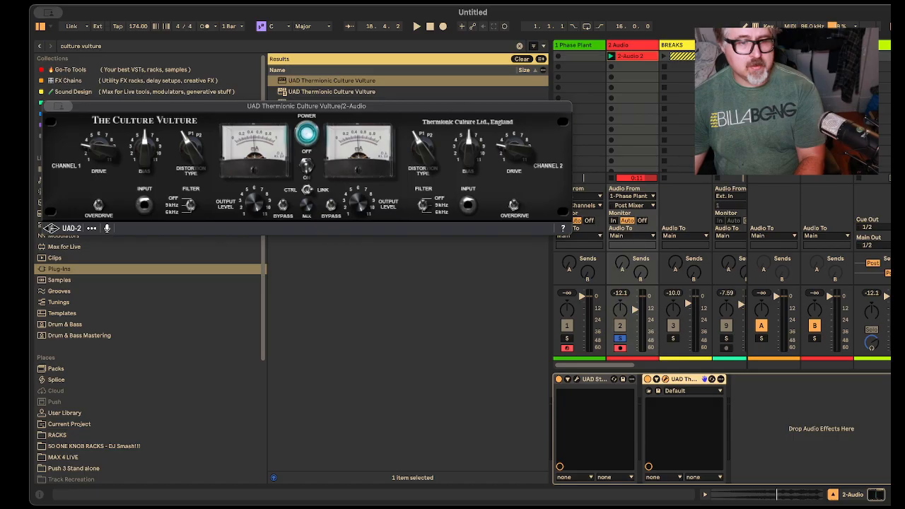
key("space")
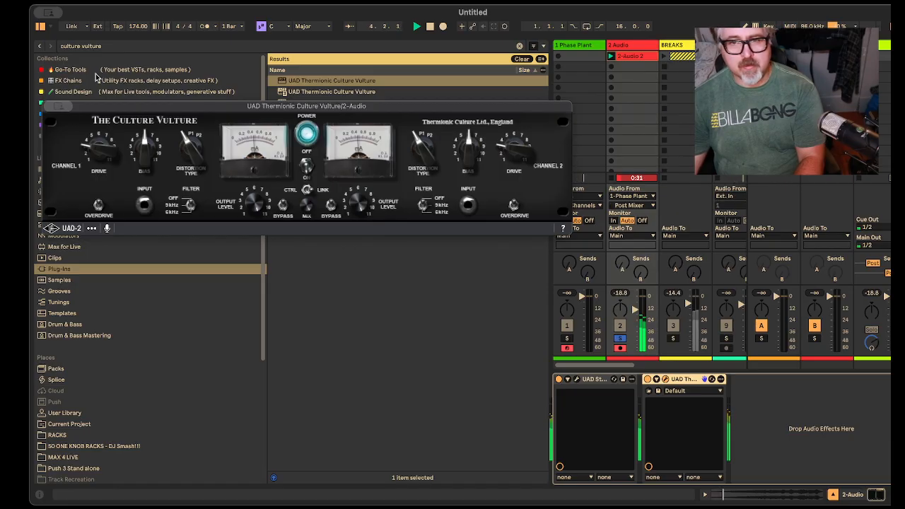
Step: Close the Culture Vulture window, search the plug-ins for lexicon, and add UAD Lexicon 224 at the end of the 2 Audio chain
key("super+w")
left_click(131, 45)
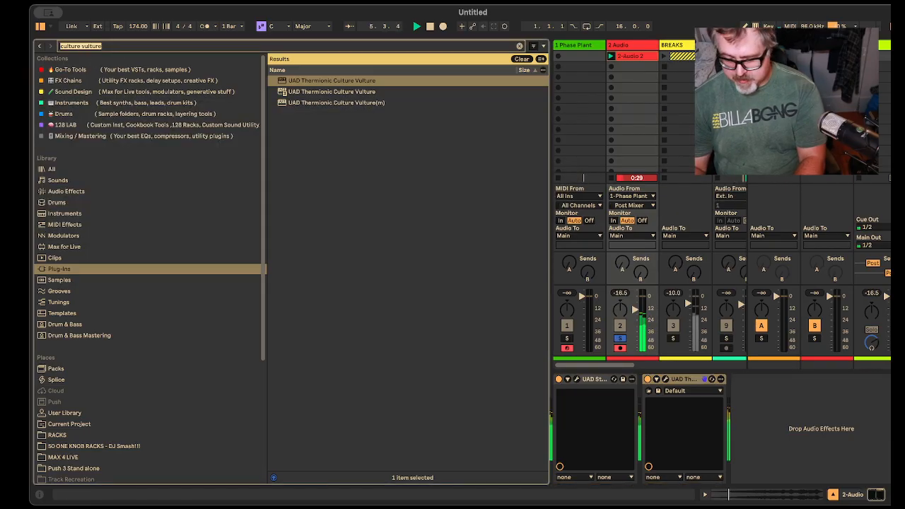
type("lk")
key("BackSpace")
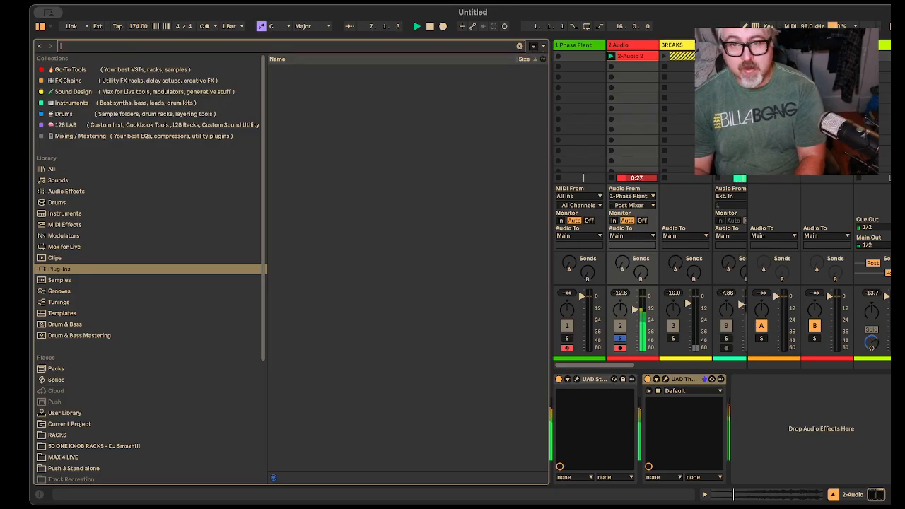
type("exicon")
left_click_drag(311, 81, 763, 457)
key("space")
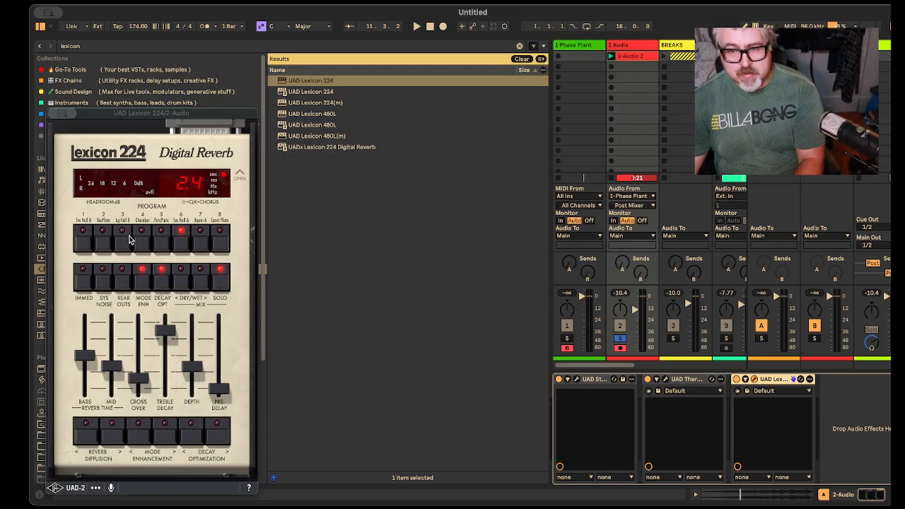
Step: Audition the Lexicon 224's VocPlate program during playback, and switch the reverb to the Const Plate program
left_click(105, 241)
key("space")
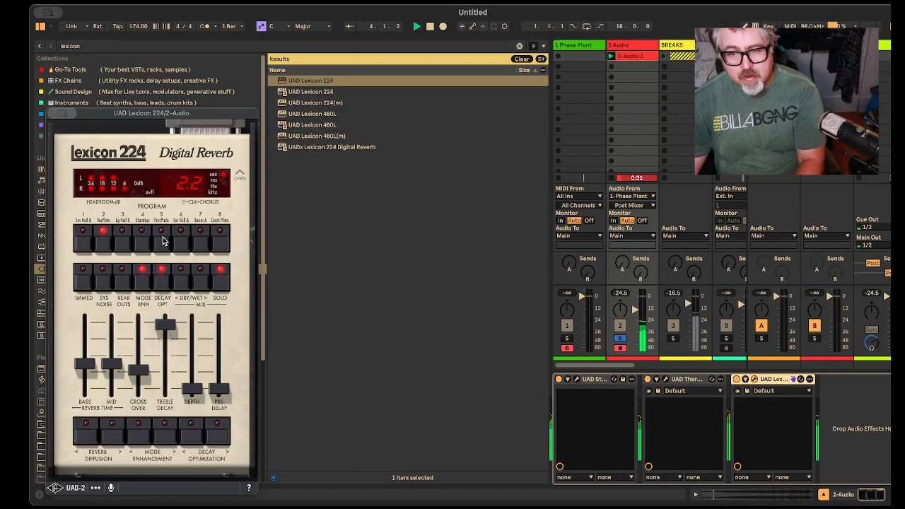
left_click(219, 240)
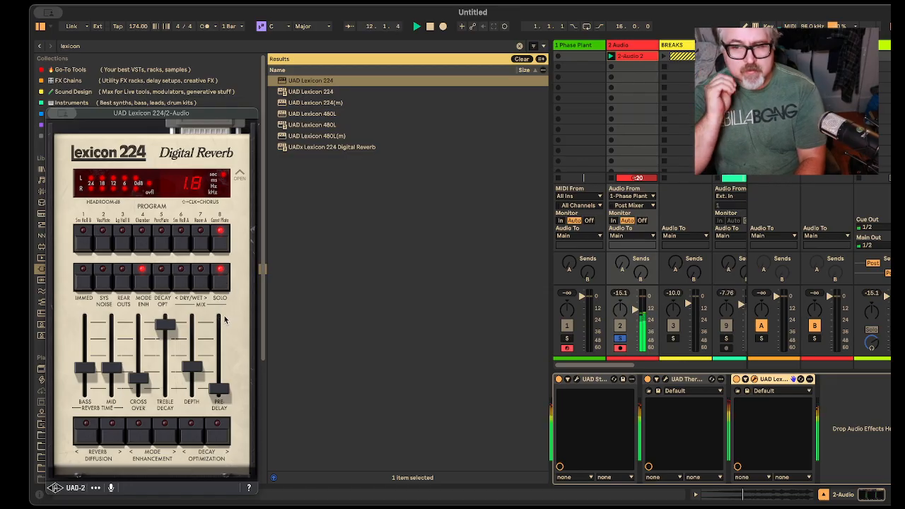
Step: Adjust the Lexicon 224's dry/wet mix, decay optimization and mode enhancement while the riser plays
left_click(182, 283)
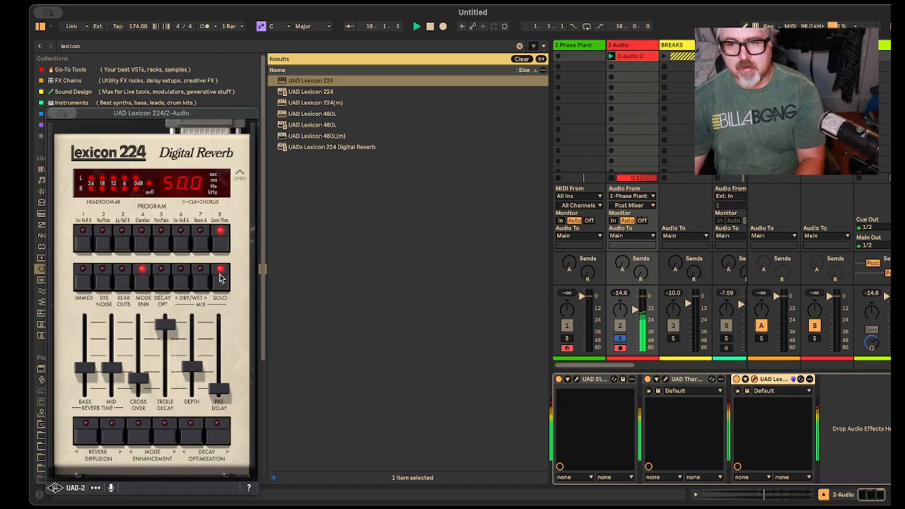
left_click(211, 441)
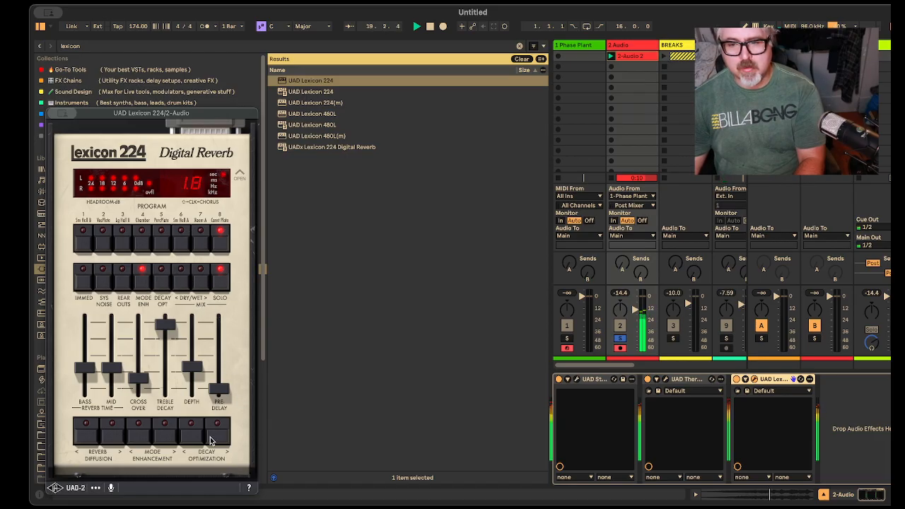
left_click(152, 432)
left_click(172, 431)
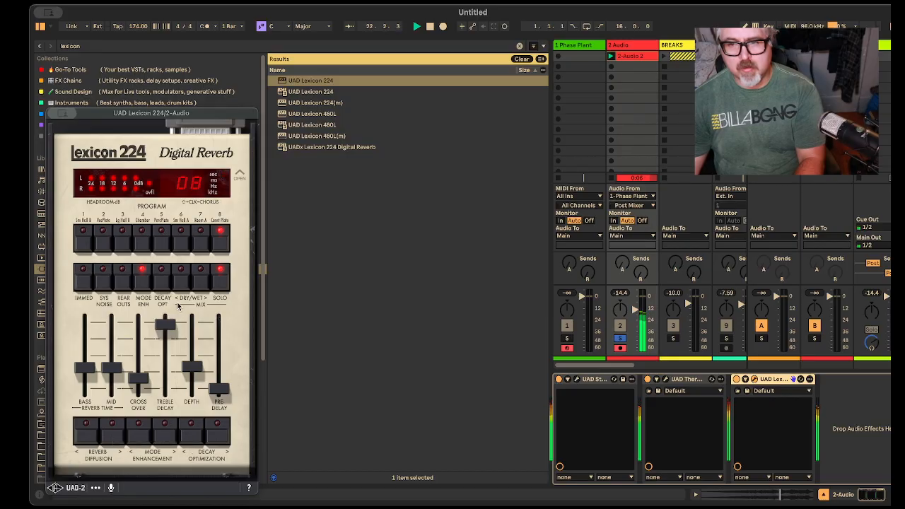
left_click(199, 279)
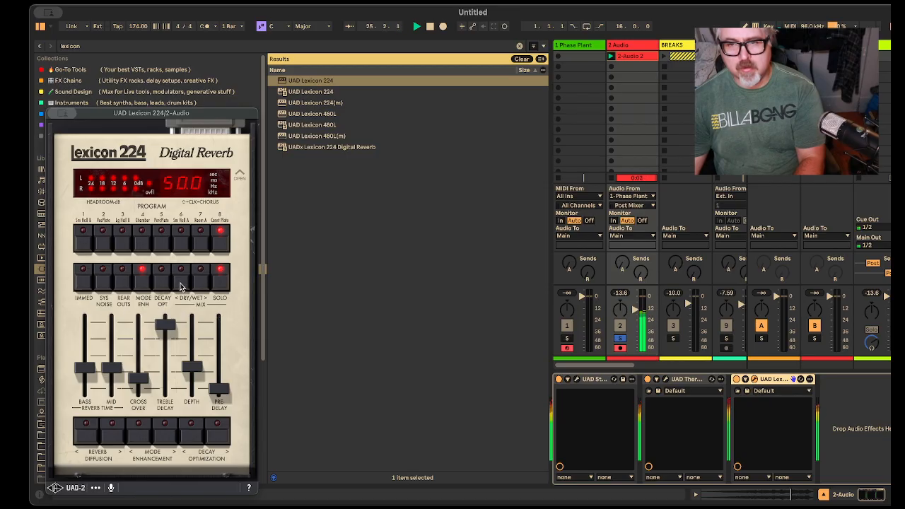
Step: Open the Lexicon 224's hidden panel to inspect the pitch shift and input/output level controls, and close it again
left_click(240, 170)
left_click(240, 172)
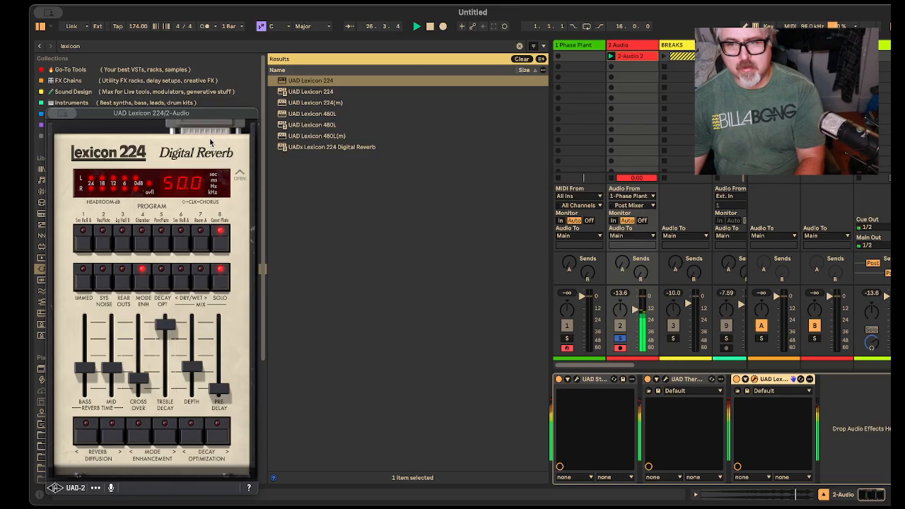
left_click(238, 174)
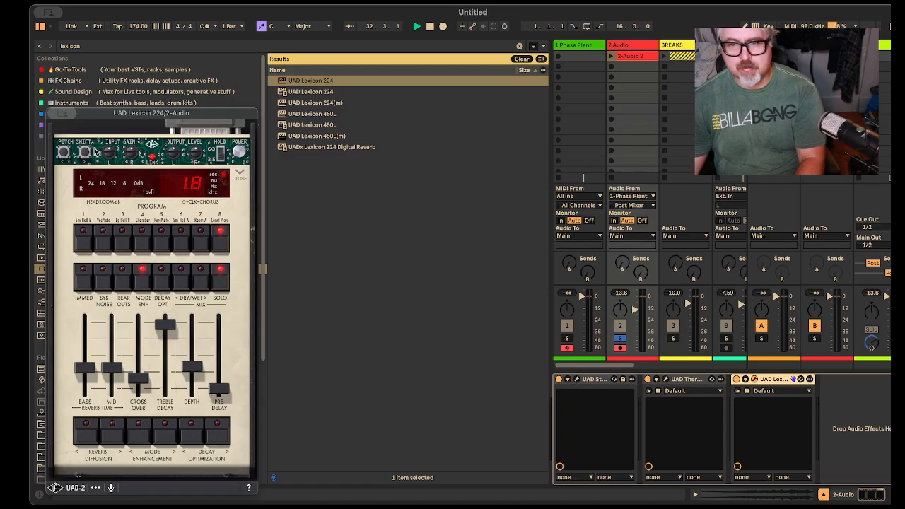
left_click(239, 172)
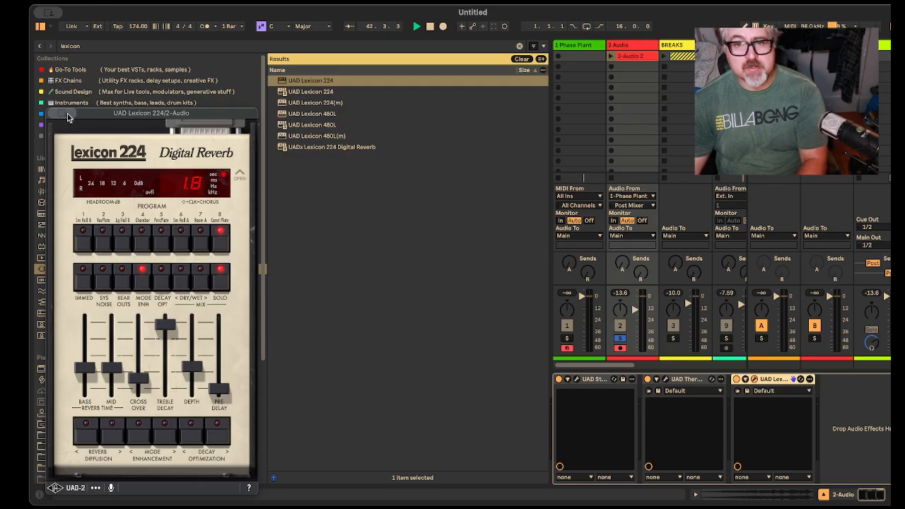
Step: Search the plug-ins for prec and load UAD Precision Enhancer kHz after the Lexicon 224 on the 2 Audio track
left_click(102, 48)
type("prech")
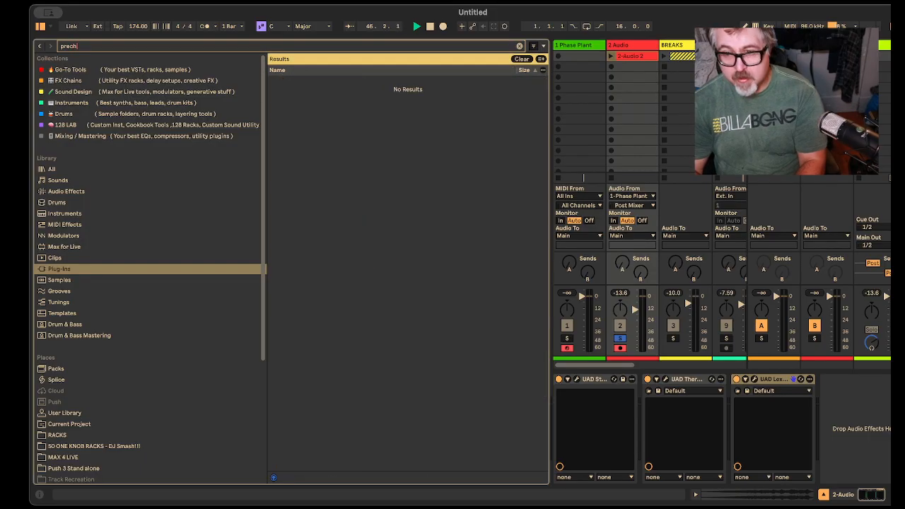
key("BackSpace")
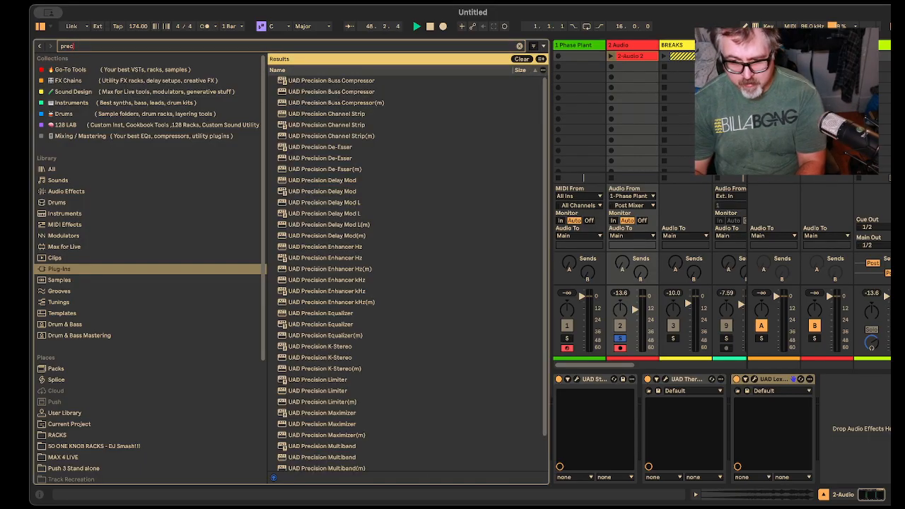
scroll(407, 239, "down", 2)
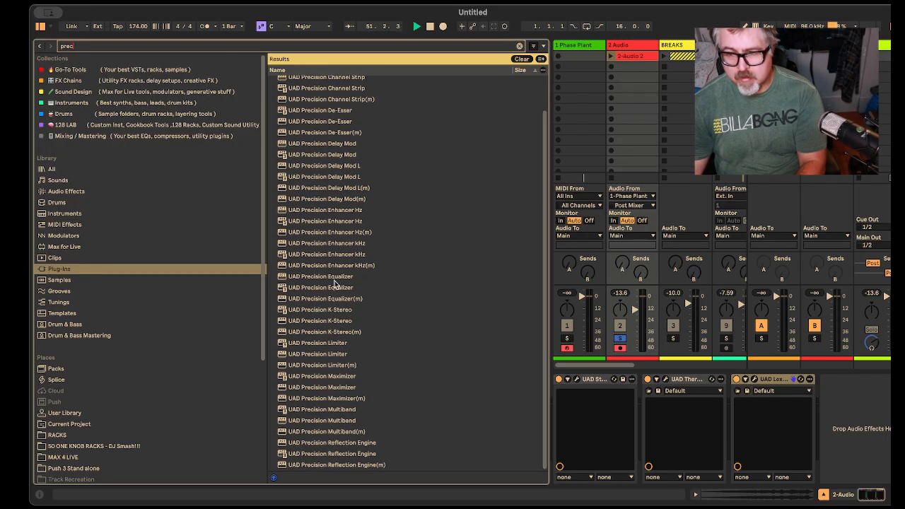
left_click(351, 256)
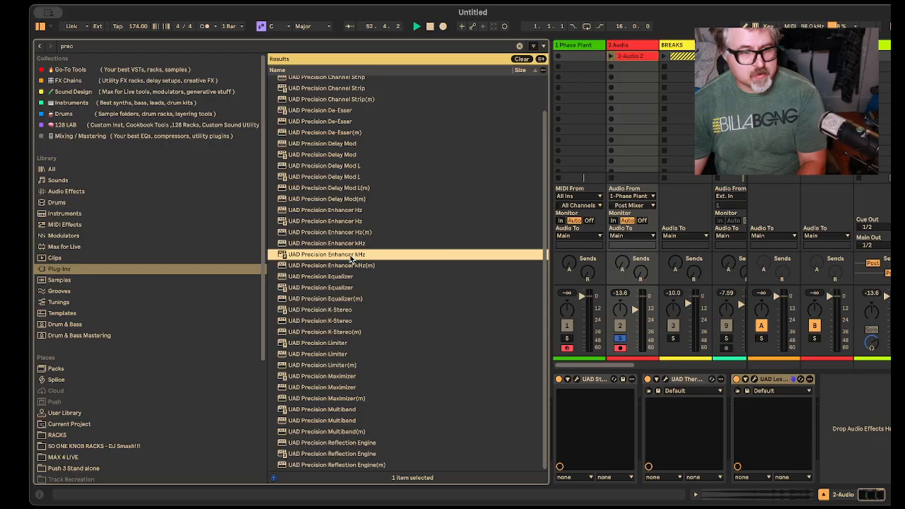
mouse_move(349, 260)
left_mouse_down()
mouse_move(830, 359)
mouse_move(874, 417)
left_mouse_up()
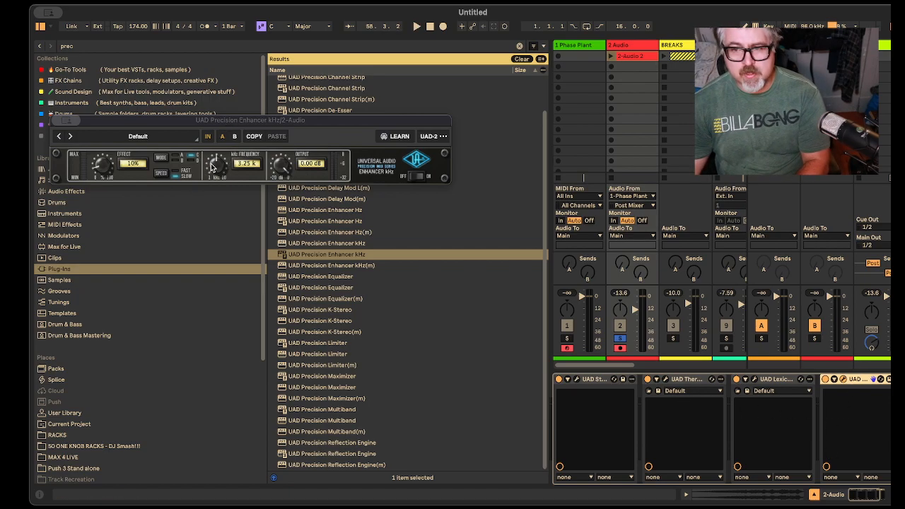
Step: Set the Precision Enhancer's effect to 25% and frequency to 5.85 kHz, and lower its output slightly while the riser clip plays
left_click_drag(110, 175, 114, 153)
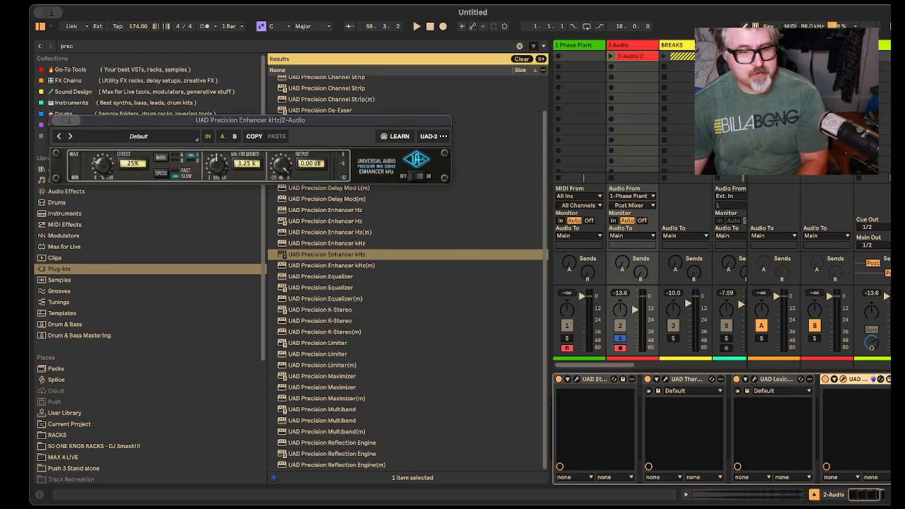
key("space")
left_click(611, 56)
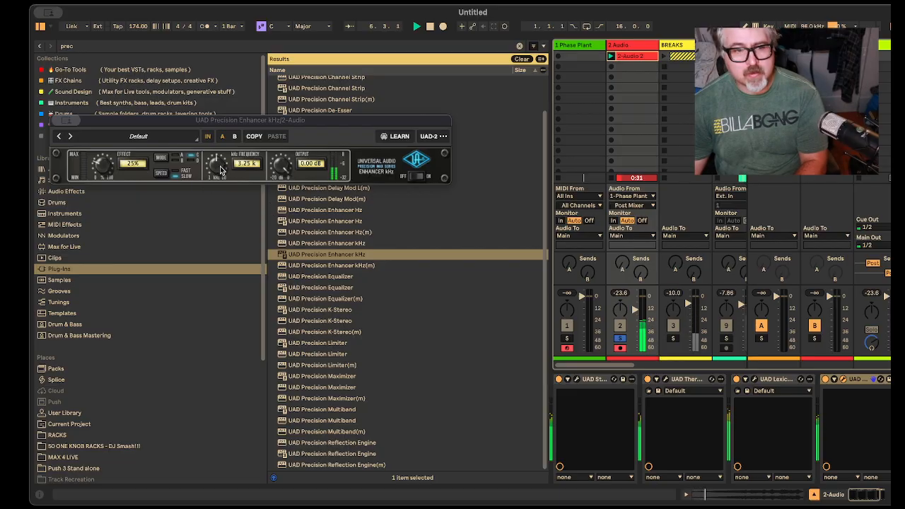
left_click_drag(221, 170, 215, 189)
left_click_drag(219, 175, 223, 157)
left_click_drag(283, 161, 283, 163)
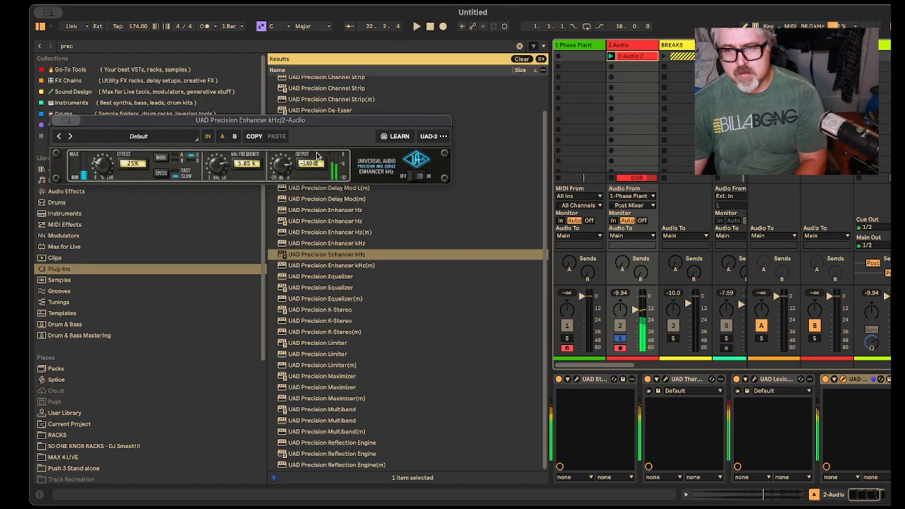
Step: Relaunch the 2-Audio 2 clip and switch the Precision Enhancer to mode A, keeping the effect at 25%
left_click(612, 56)
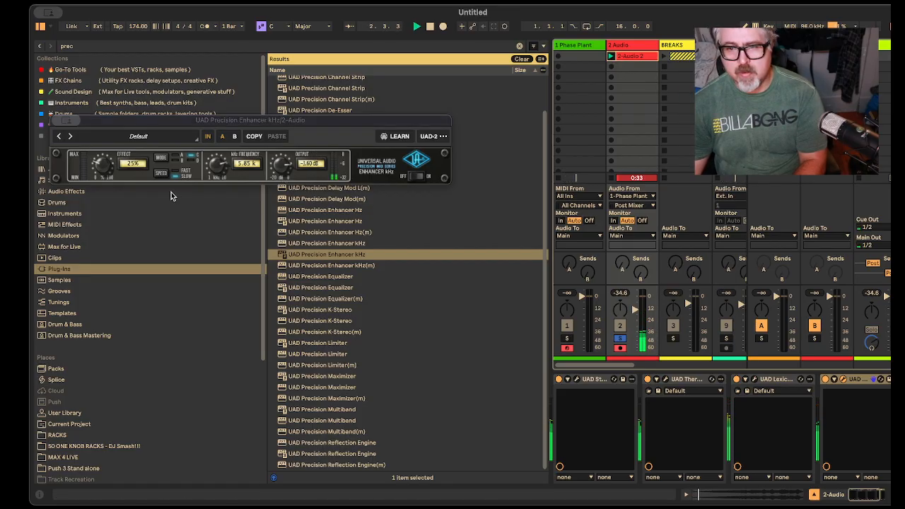
left_click(165, 160)
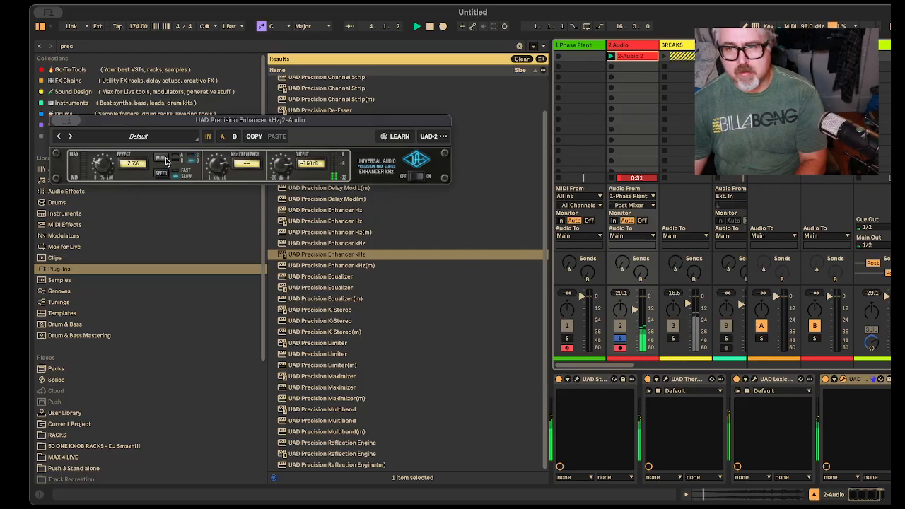
left_click(166, 160)
left_click(166, 160)
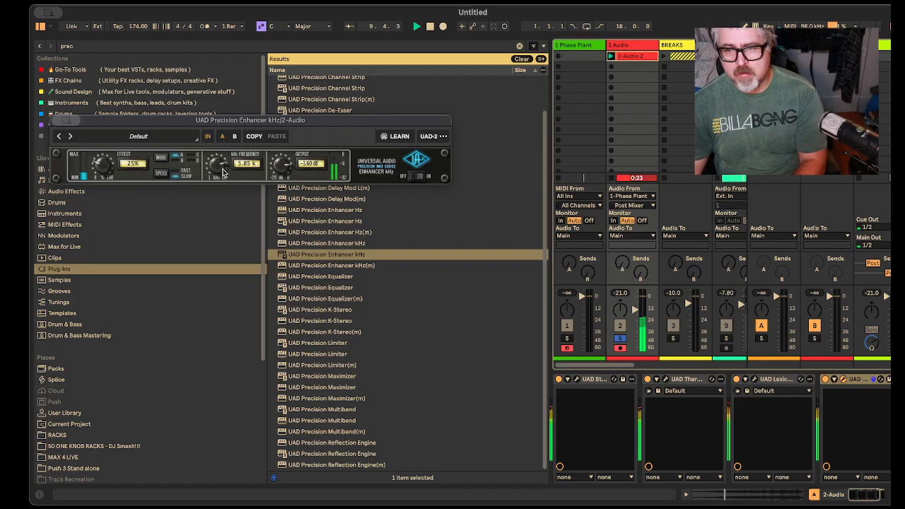
left_click_drag(100, 165, 103, 174)
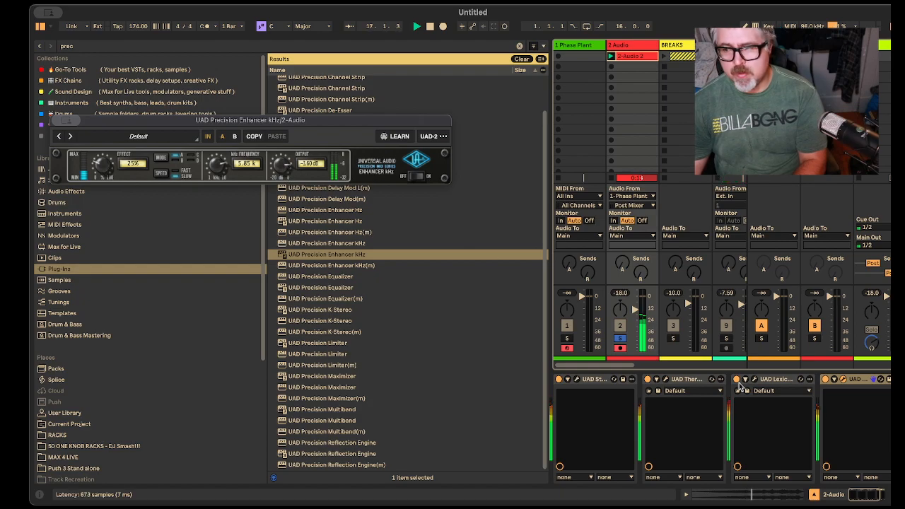
Step: Bypass the Precision Enhancer, Lexicon 224, Culture Vulture and Studer A800 on the 2 Audio track to hear the dry riser
left_click(852, 381)
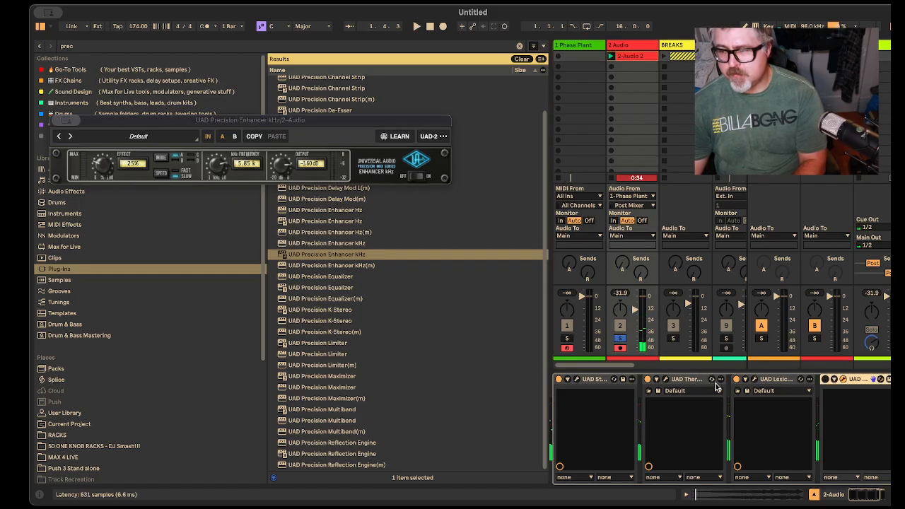
left_click(648, 379)
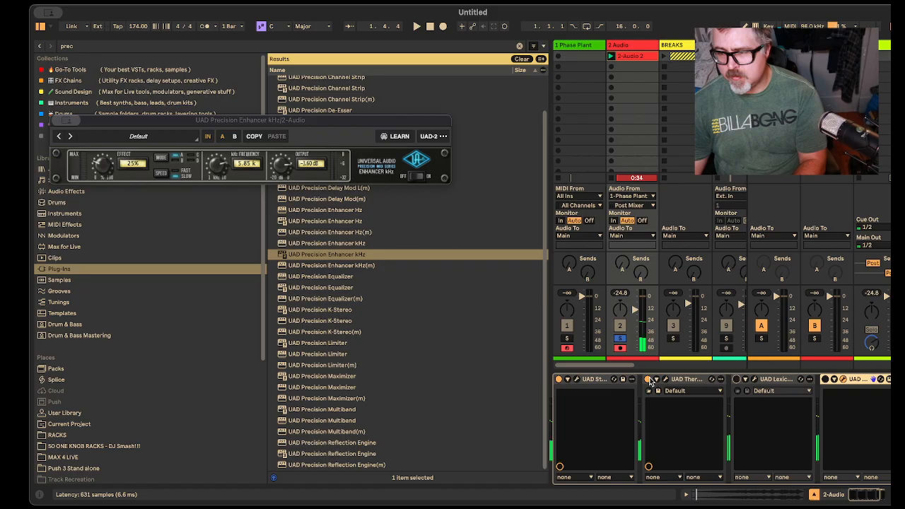
left_click(558, 379)
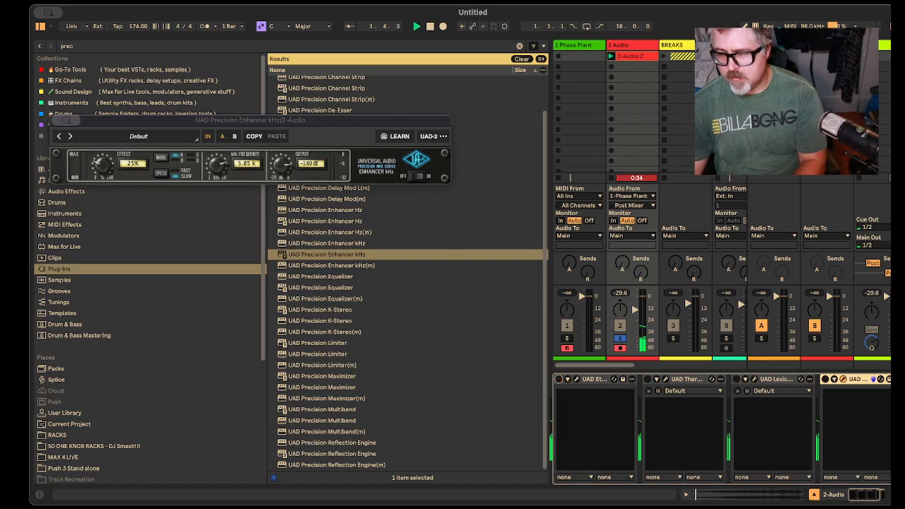
Step: Halve the 2-Audio 2 clip's warp tempo to 174 BPM, and return to the 2 Audio track's device chain
left_click(640, 56)
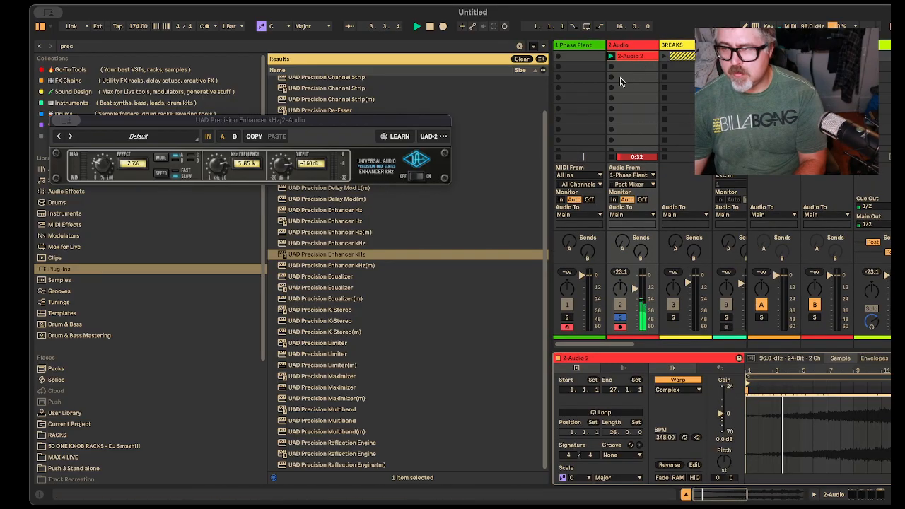
left_click(684, 438)
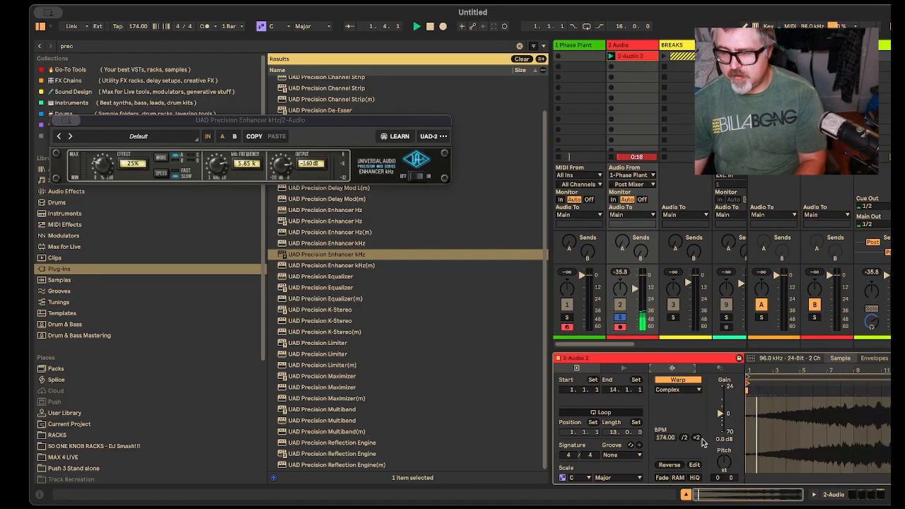
left_click(638, 41)
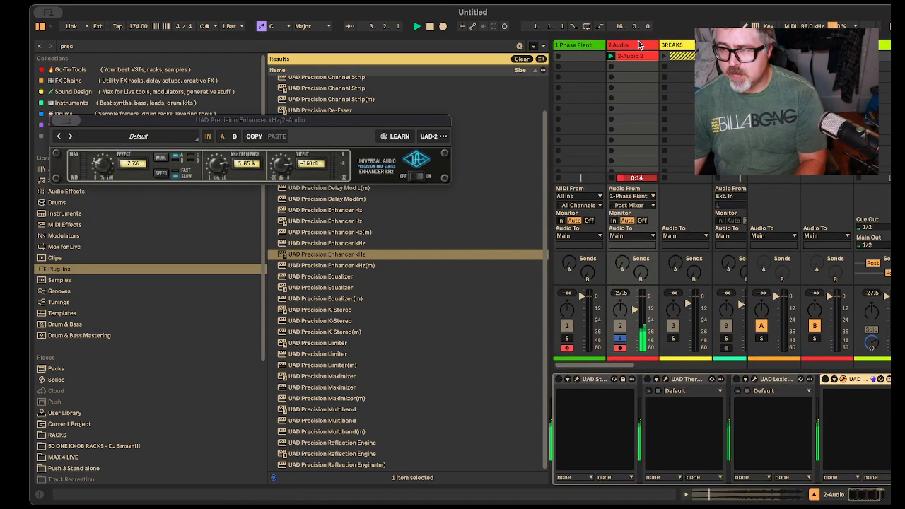
Step: Re-enable the Studer A800, Culture Vulture and Lexicon 224 one after another on the 2 Audio track
left_click(560, 379)
left_click(648, 381)
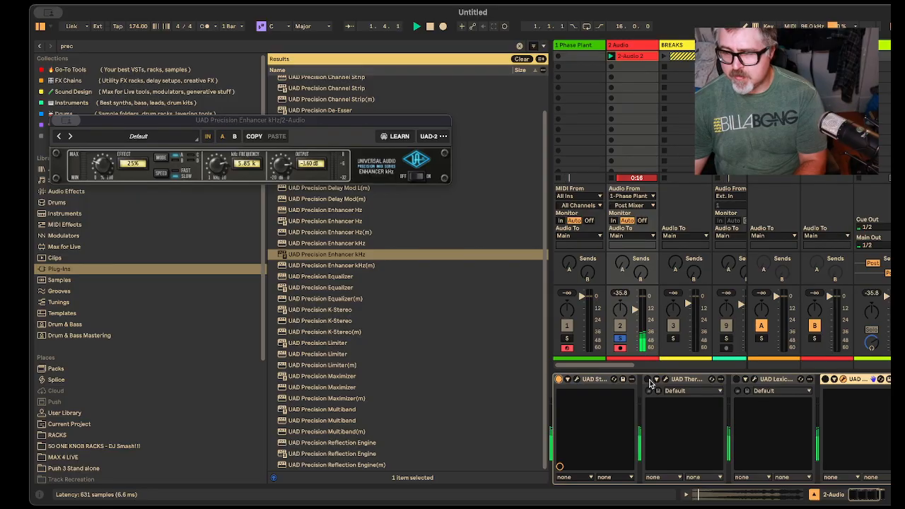
left_click(737, 379)
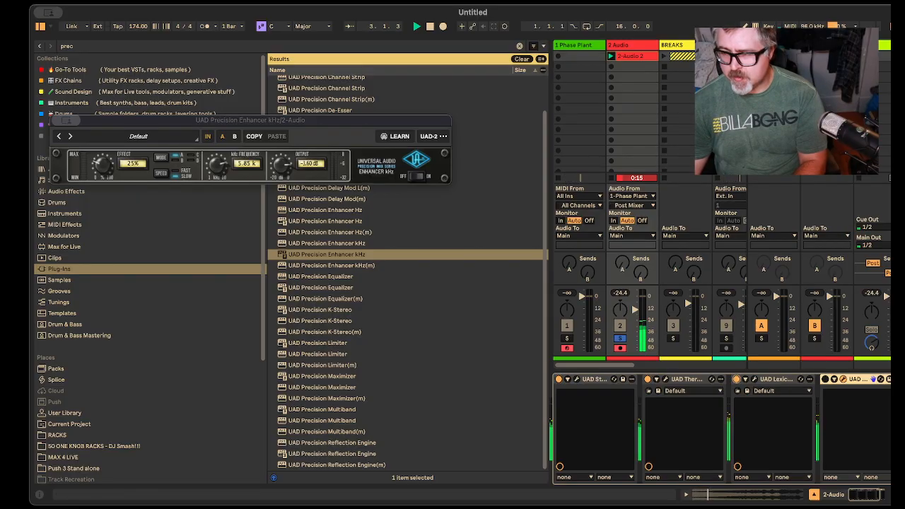
Step: Re-enable the Precision Enhancer, set its output to -2.30 dB, hide the plug-in window and clear the browser search
left_click(825, 380)
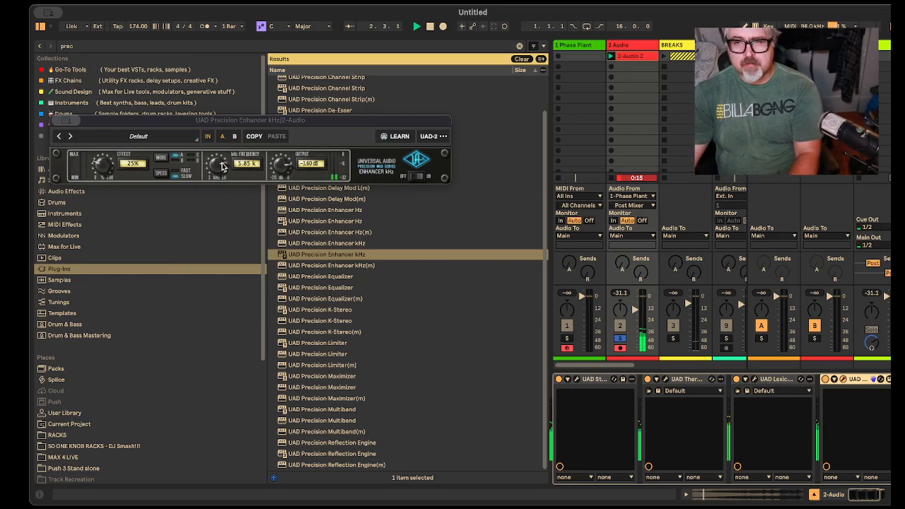
mouse_move(287, 164)
left_mouse_down()
mouse_move(282, 175)
mouse_move(292, 164)
left_mouse_up()
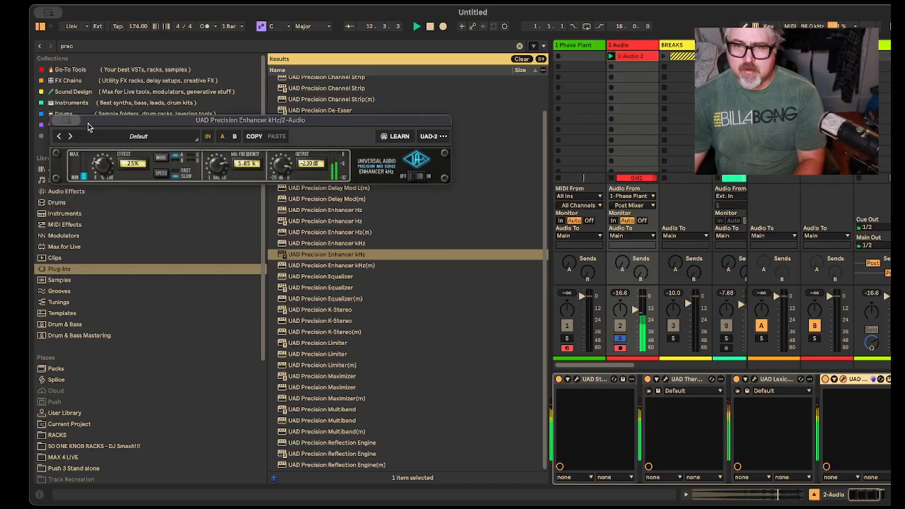
key("super+alt+p")
left_click(522, 59)
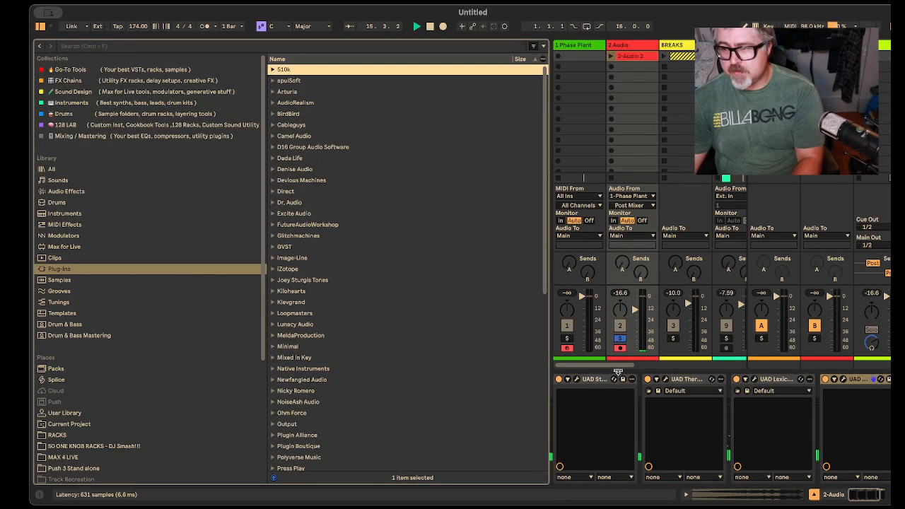
Step: Unsolo the 2 Audio track and relaunch the 2-Audio 2 clip to hear the riser within the full mix
left_click(620, 338)
key("space")
left_click(611, 55)
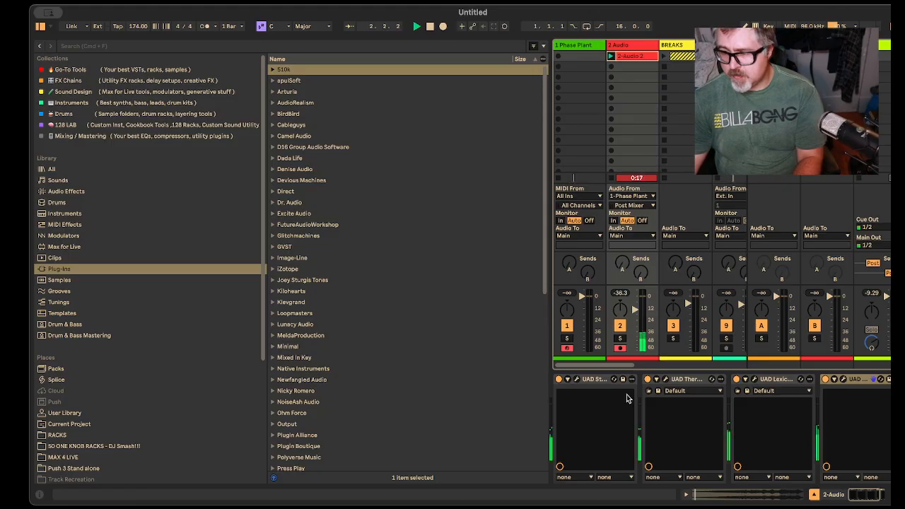
Step: Group the four UAD devices on the 2 Audio track, from Studer A800 to Precision Enhancer, into one Audio Effect Rack
left_click(591, 394)
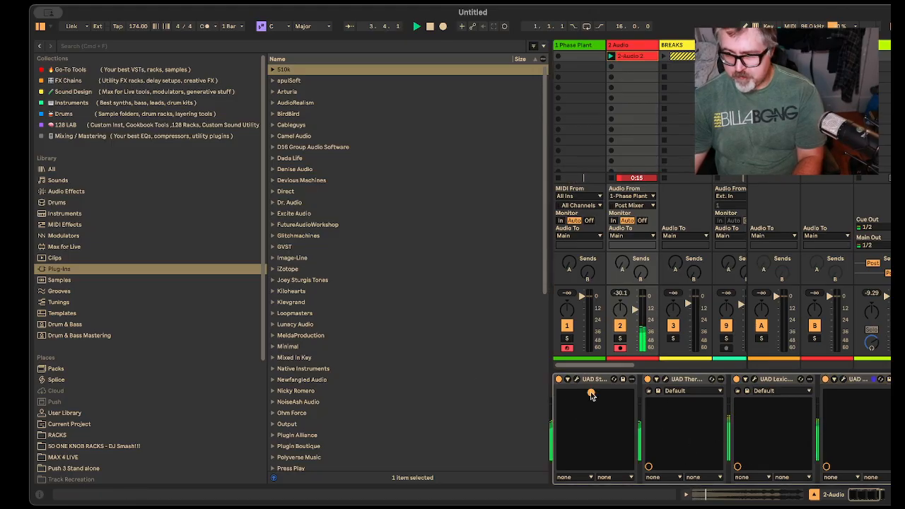
left_click(601, 381)
left_click(875, 381)
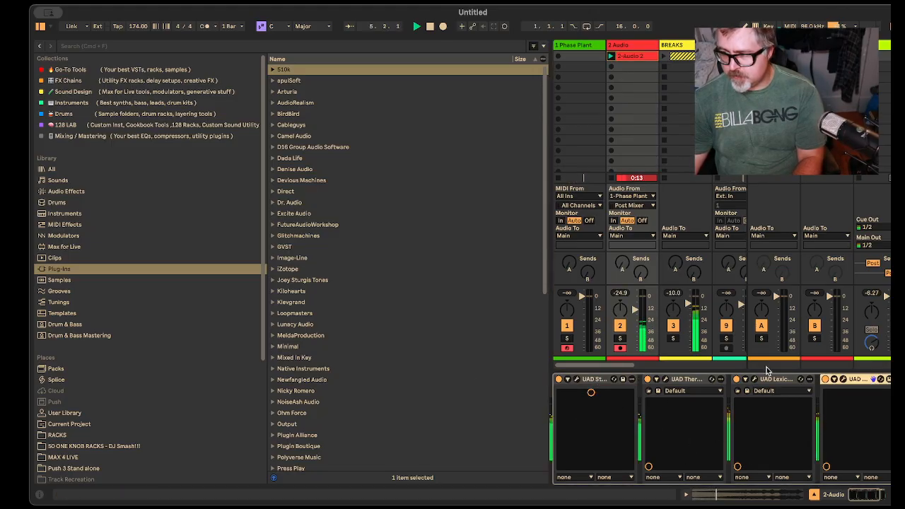
left_click(591, 379, "shift")
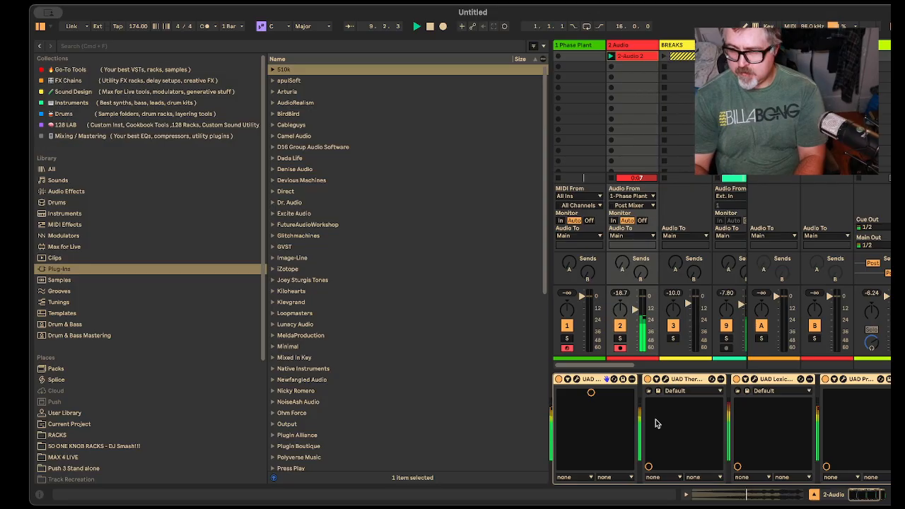
key("super+g")
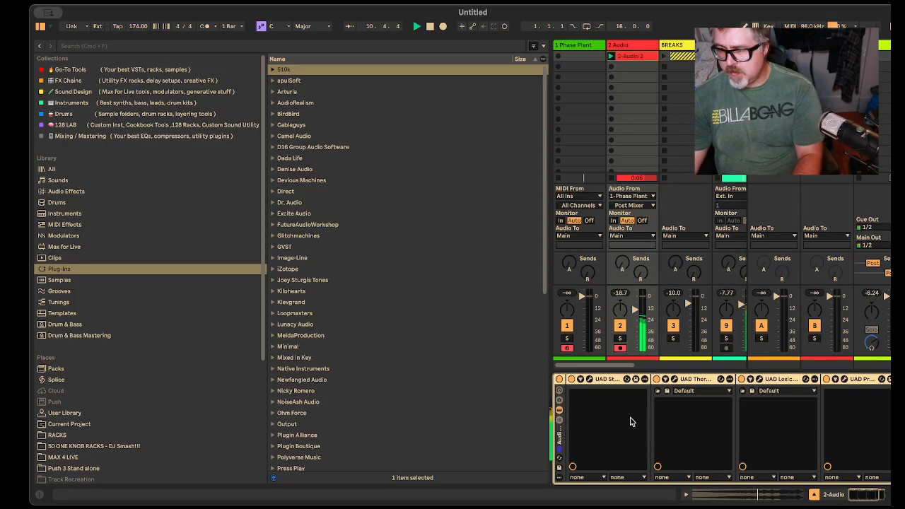
Step: Hide the devices inside the UAD effect rack and switch the whole rack off
left_click(560, 420)
left_click(560, 420)
left_click(560, 410)
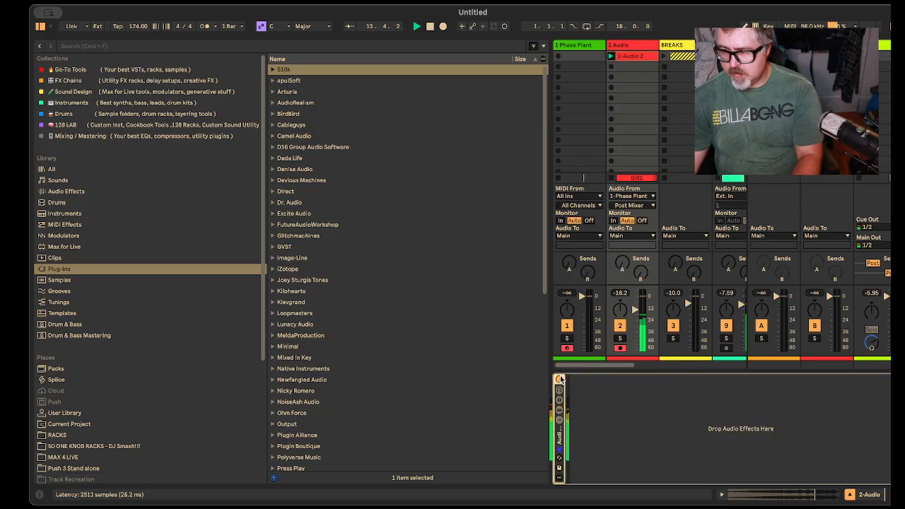
left_click(559, 380)
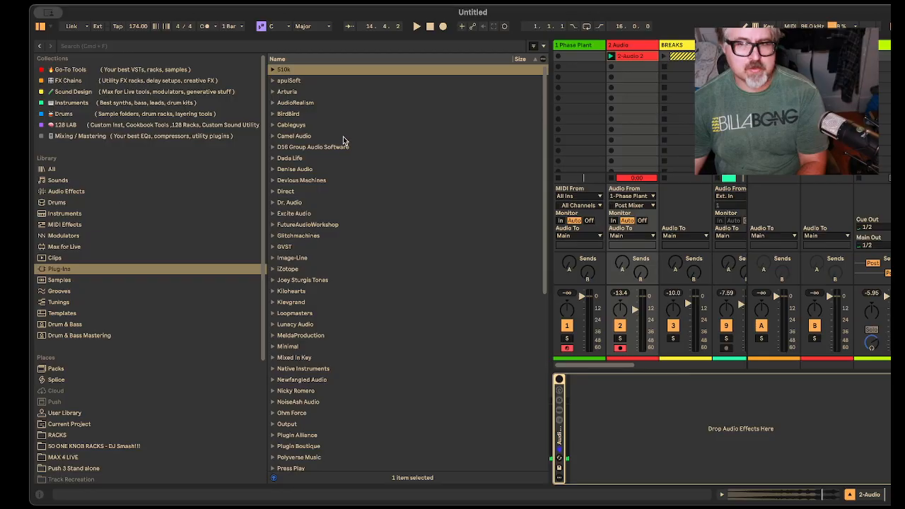
Step: Search the audio effects for "eq eight" and add EQ Eight after the bypassed rack on the 2 Audio track
left_click(95, 192)
left_click(155, 46)
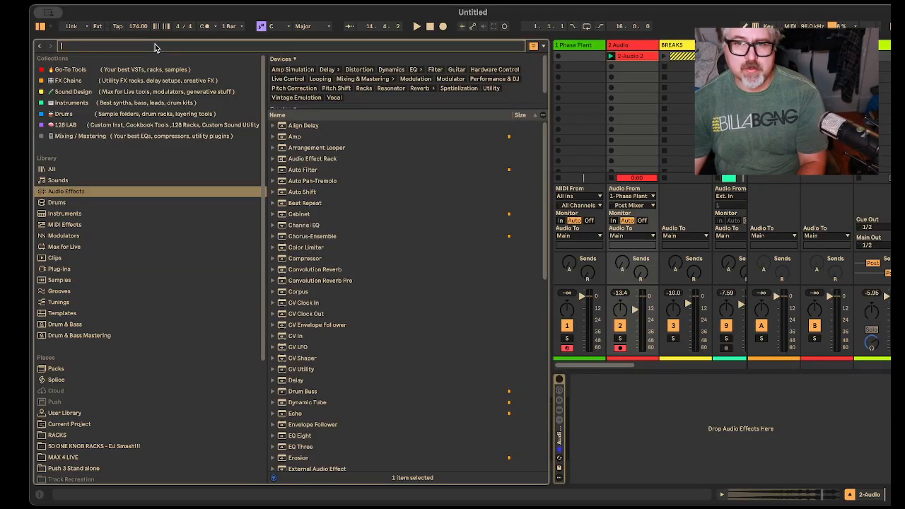
type("eq e")
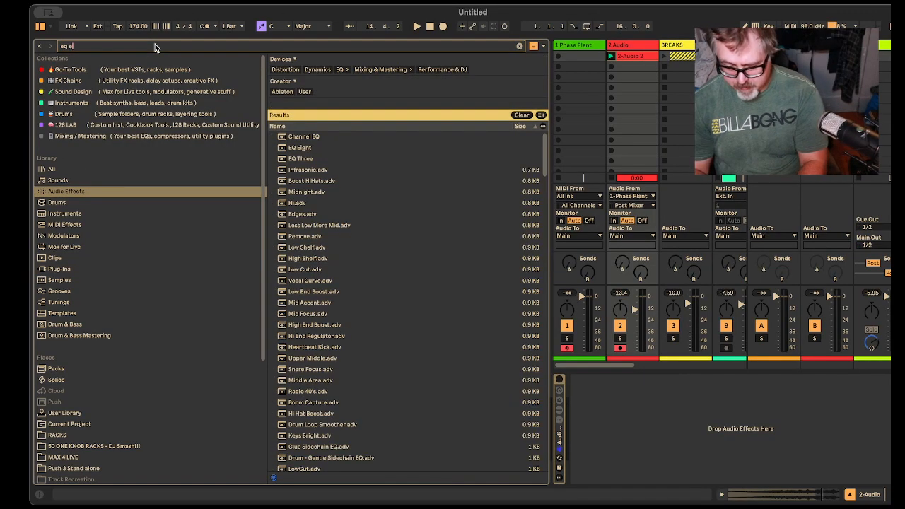
type("ight")
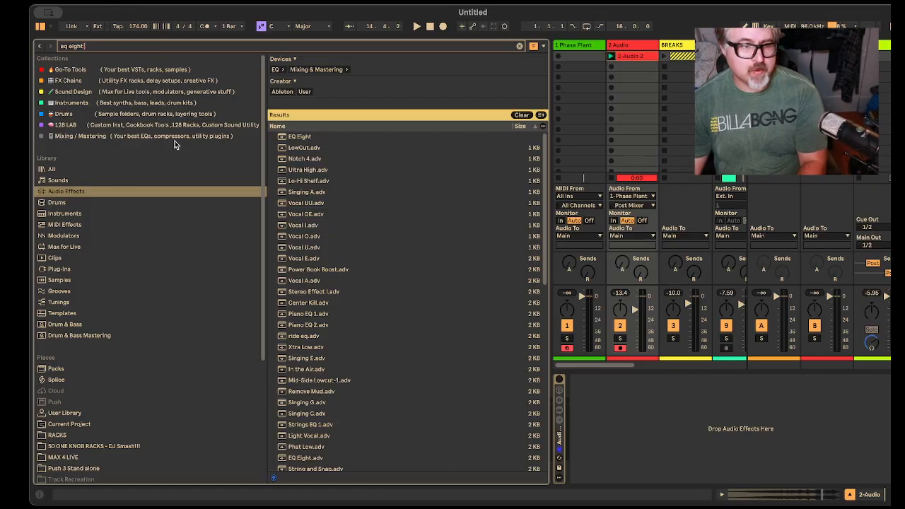
left_click_drag(299, 137, 644, 459)
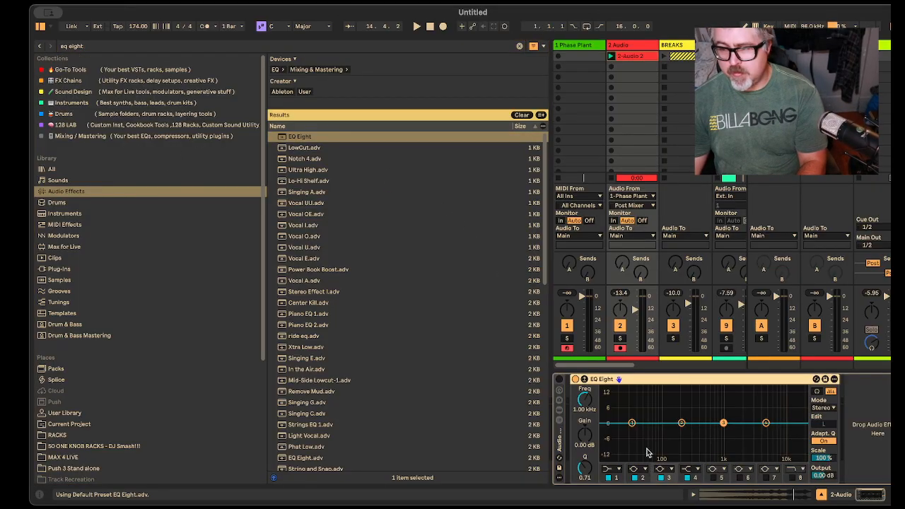
Step: Make EQ Eight's band 1 a low cut at 179 Hz and boost the band 4 shelf by 3.07 dB at 2.61 kHz
left_click(612, 468)
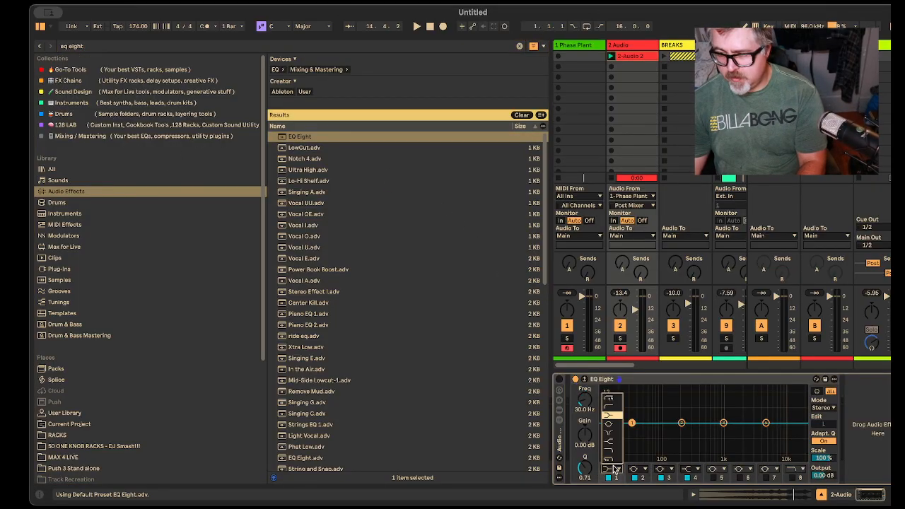
left_click(612, 406)
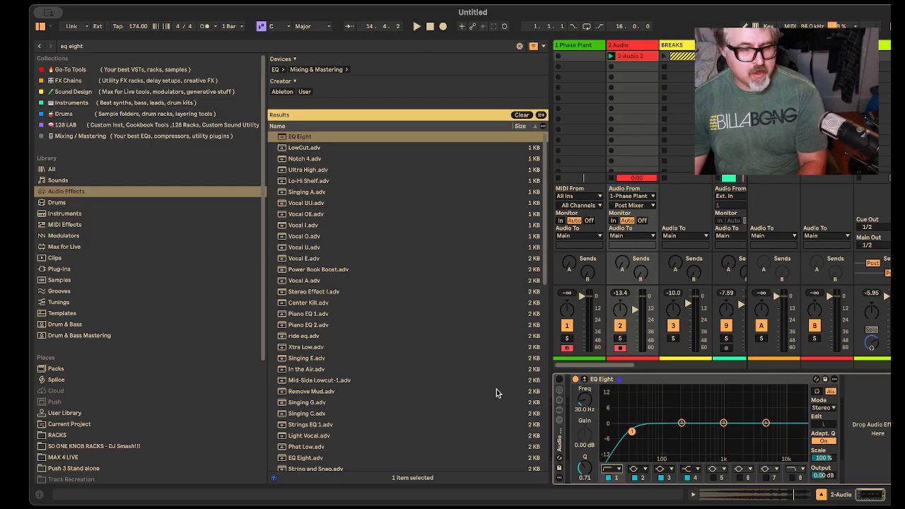
left_click_drag(596, 404, 596, 376)
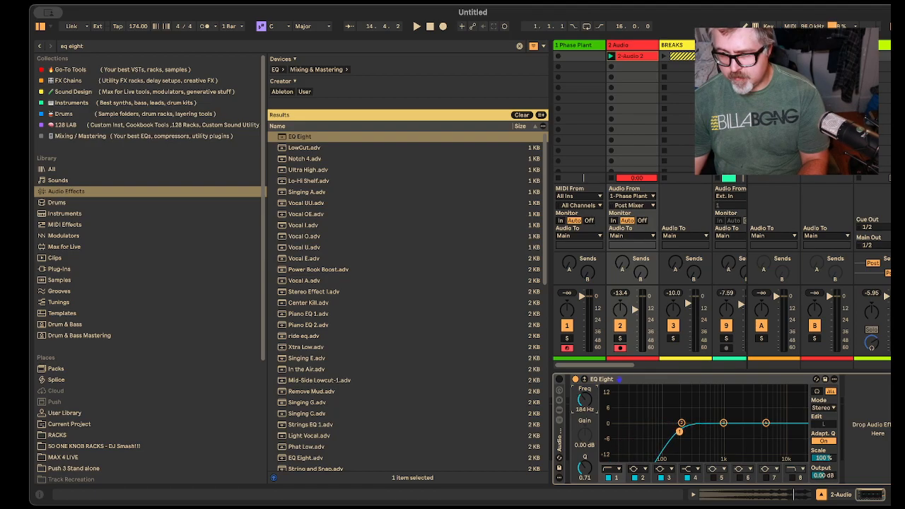
left_click_drag(596, 375, 596, 374)
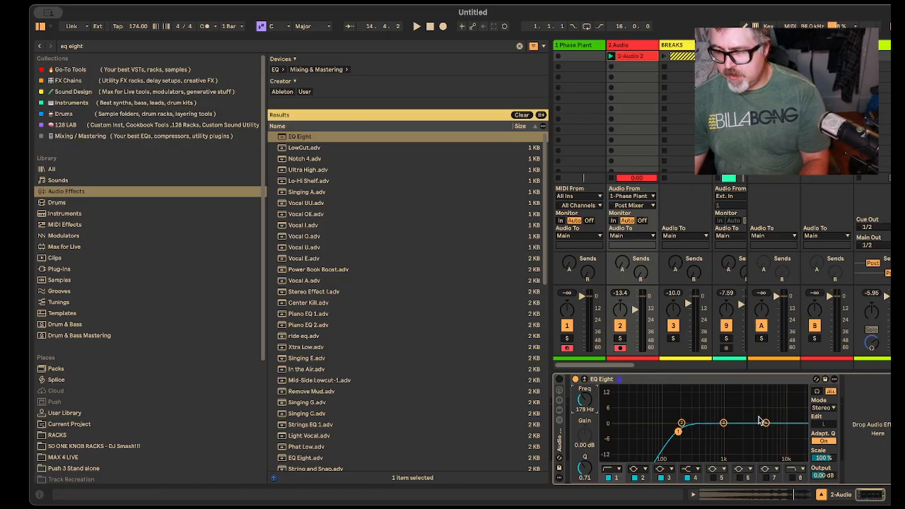
left_click_drag(766, 423, 748, 413)
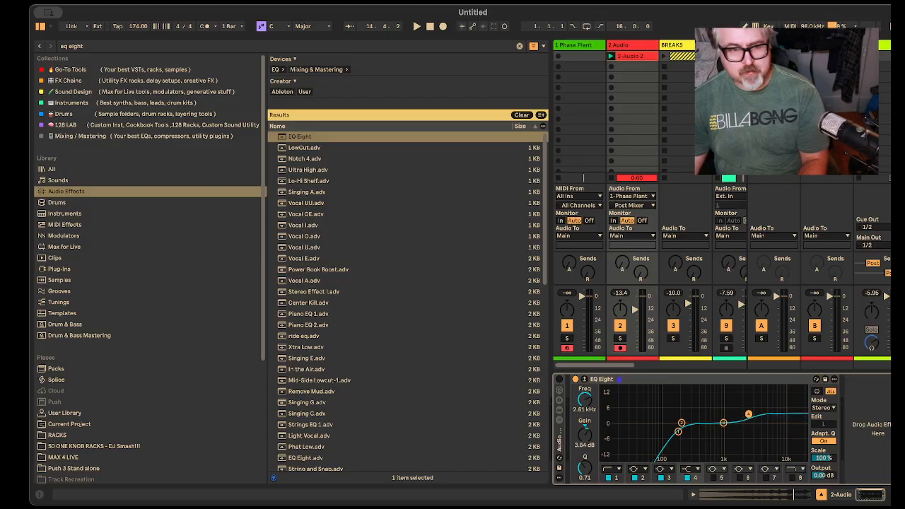
left_click_drag(591, 439, 591, 446)
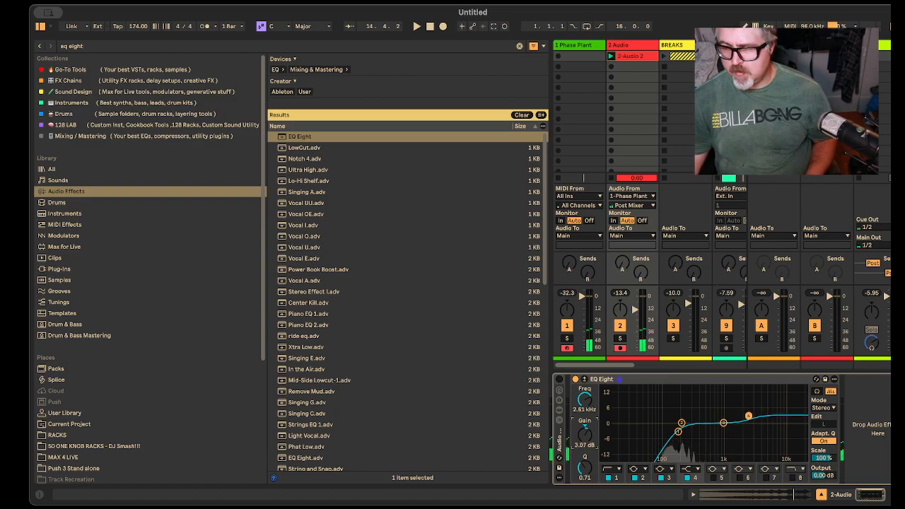
Step: Solo the 2 Audio track during playback and add a Saturator after EQ Eight
key("space")
left_click(620, 338)
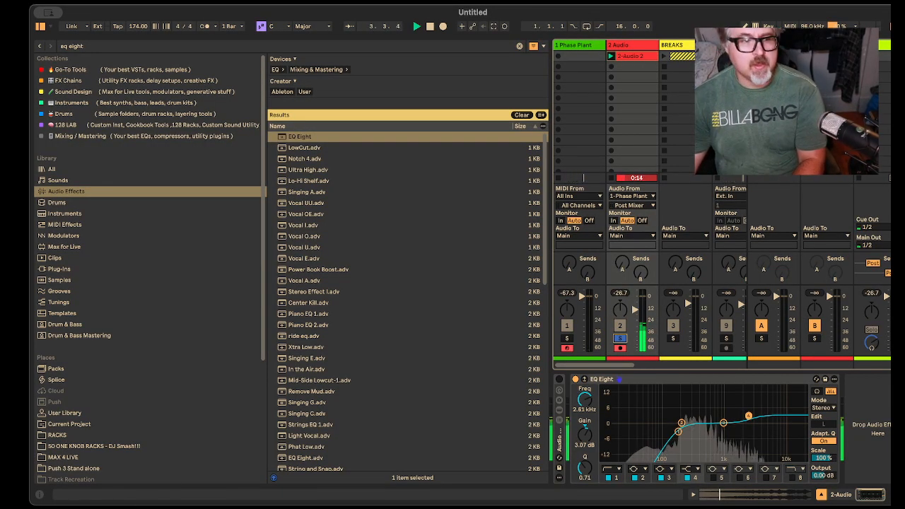
key("super+f")
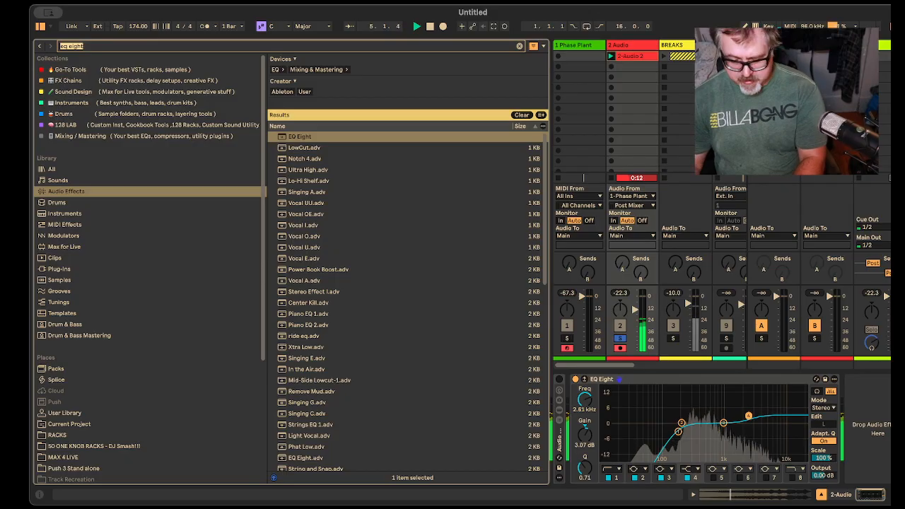
type("sat")
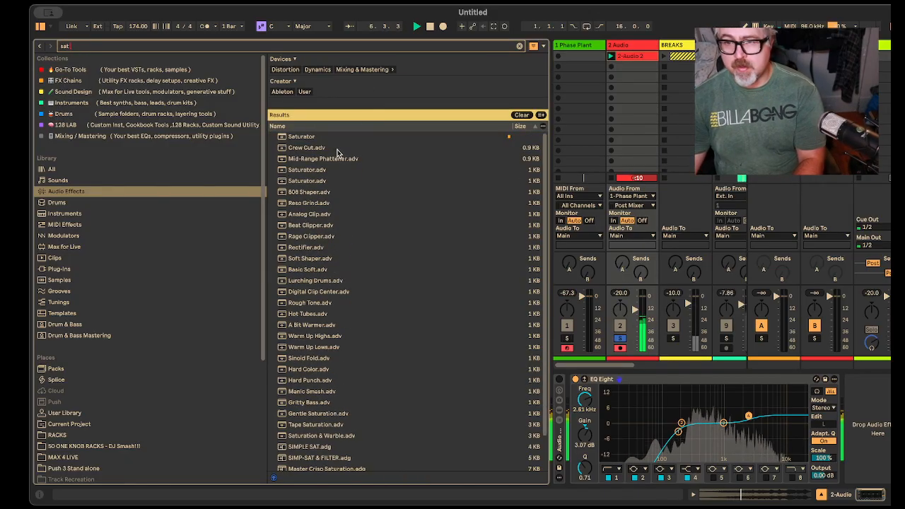
left_click(306, 138)
left_click_drag(306, 140, 861, 419)
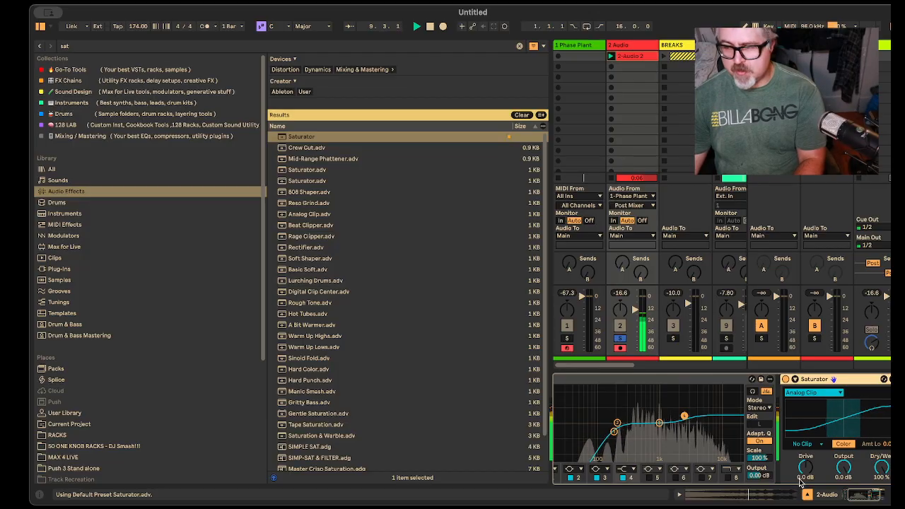
Step: Set the Saturator to 3.1 dB drive with Soft Clip and the Soft Sine curve
mouse_move(806, 467)
left_mouse_down()
mouse_move(806, 458)
mouse_move(805, 478)
left_mouse_up()
key("space")
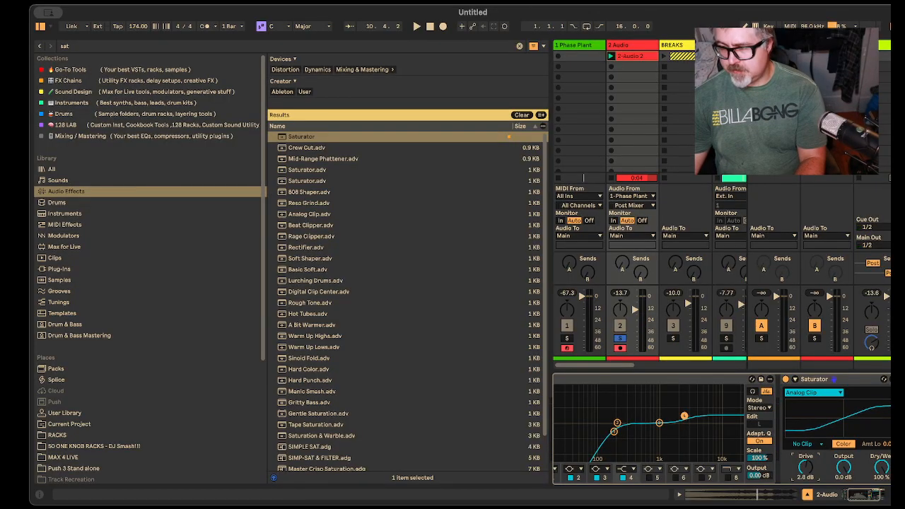
key("space")
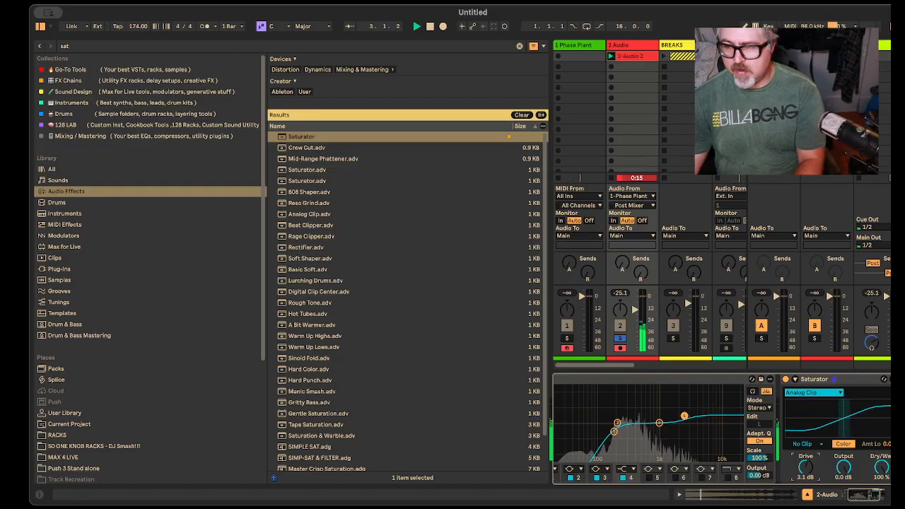
scroll(829, 446, "right", 3)
left_click_drag(829, 447, 829, 430)
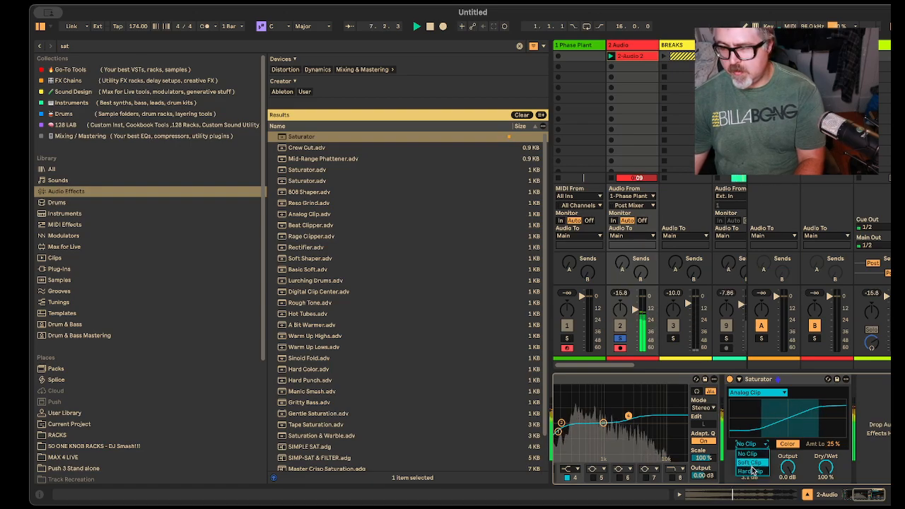
left_click(765, 393)
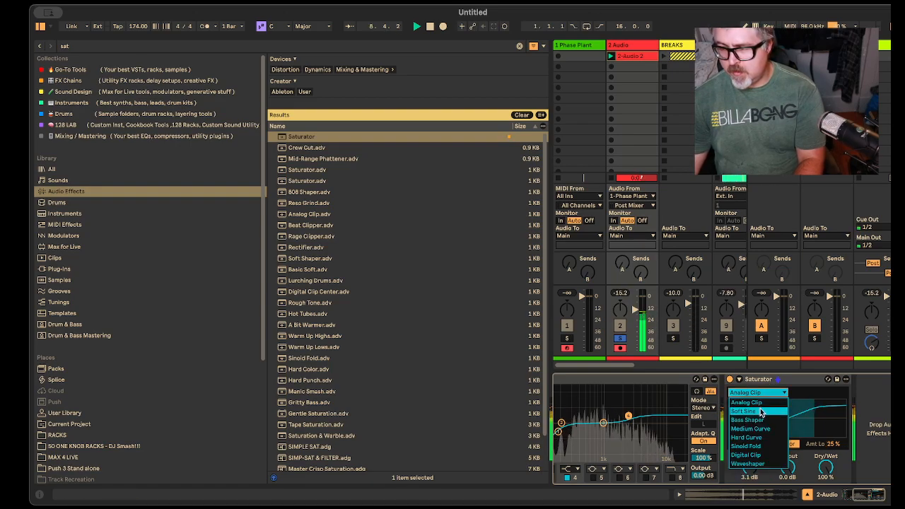
left_click(746, 411)
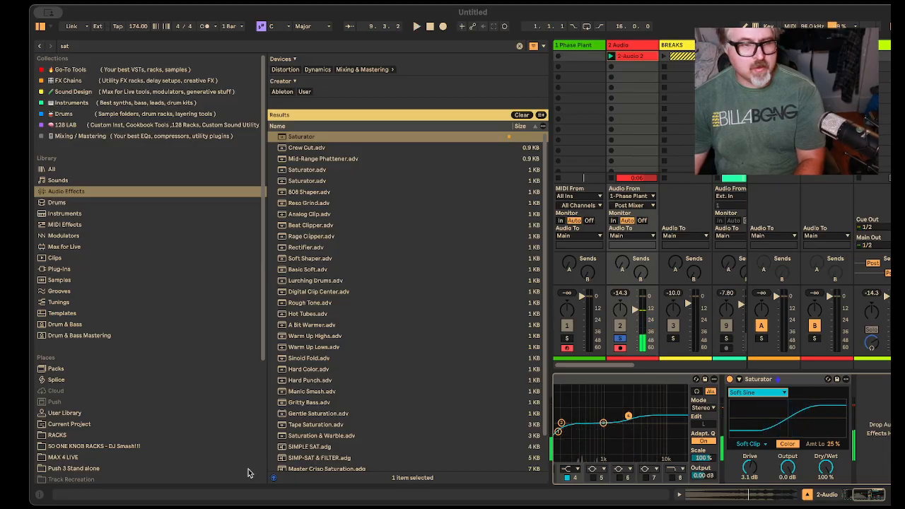
Step: Relaunch the 2-Audio 2 clip and turn on looping in its clip settings
left_click(617, 59)
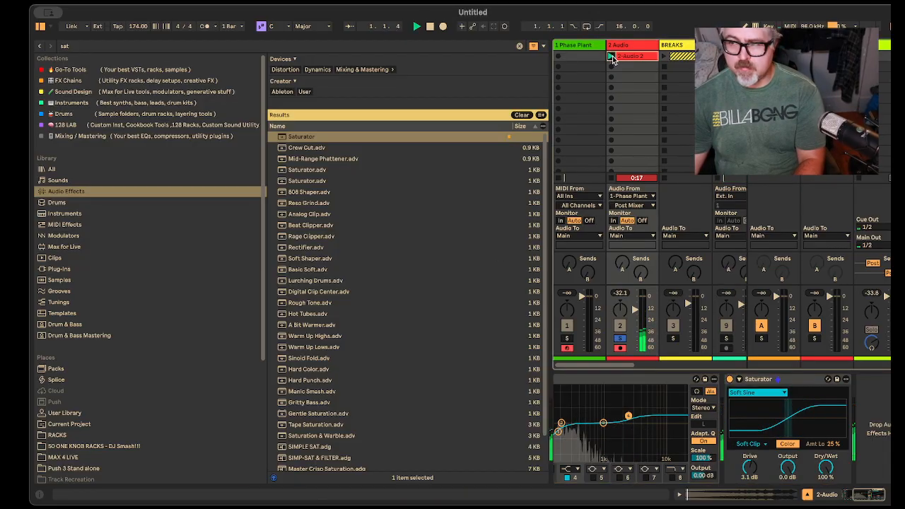
double_click(619, 58)
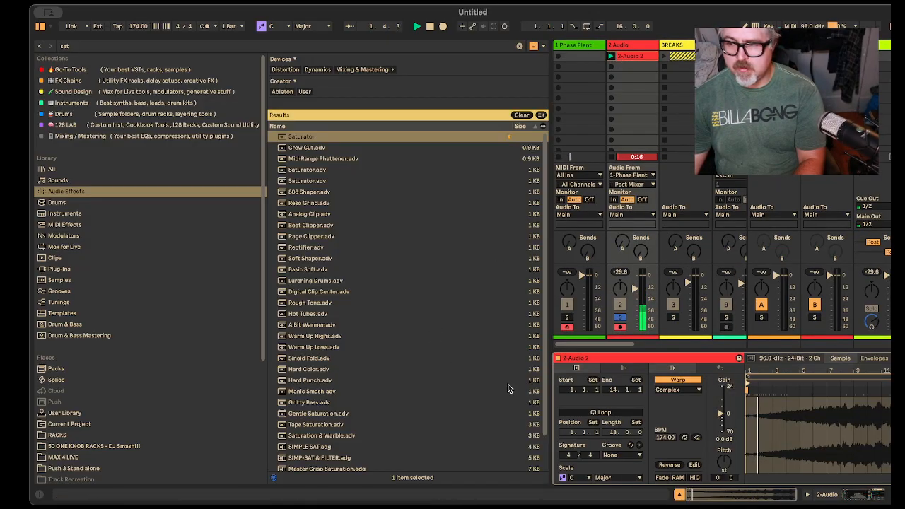
left_click(603, 412)
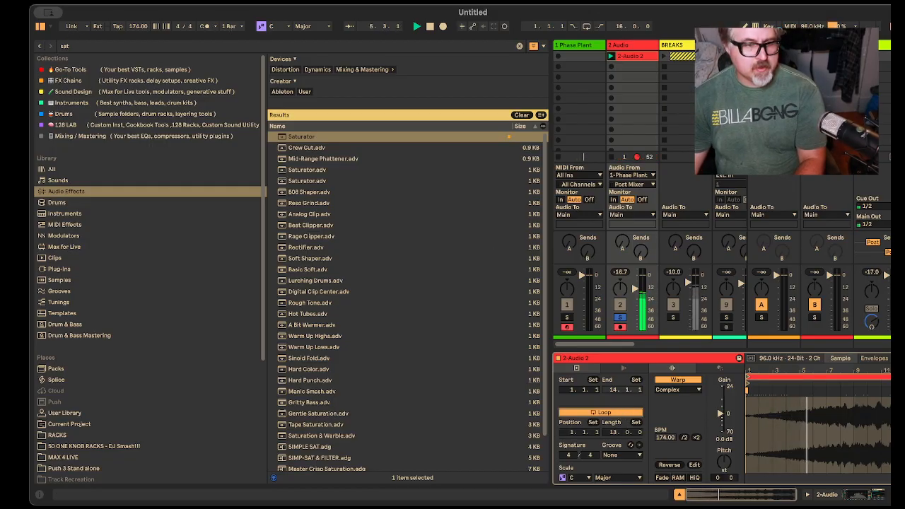
Step: Search the audio effects for "reverb", widen the mixer view and add the stock Reverb to the 2 Audio track
left_click(53, 46)
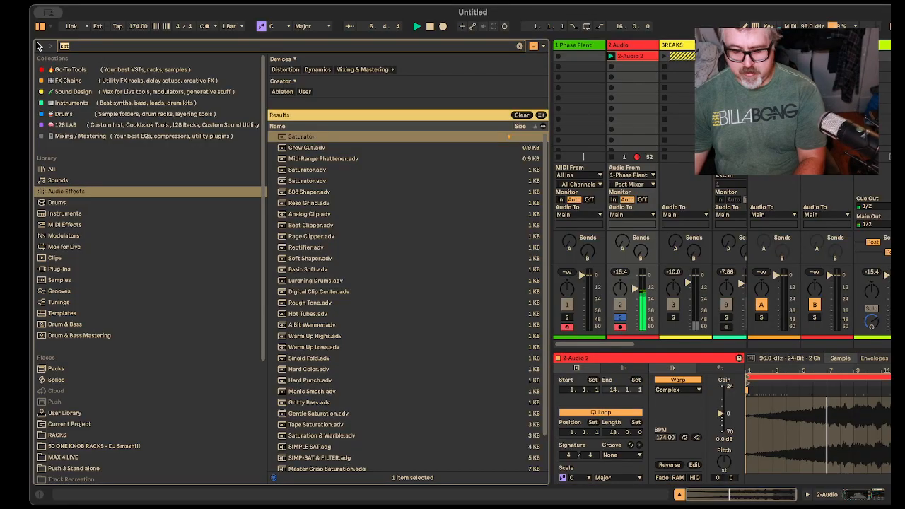
type("reverb")
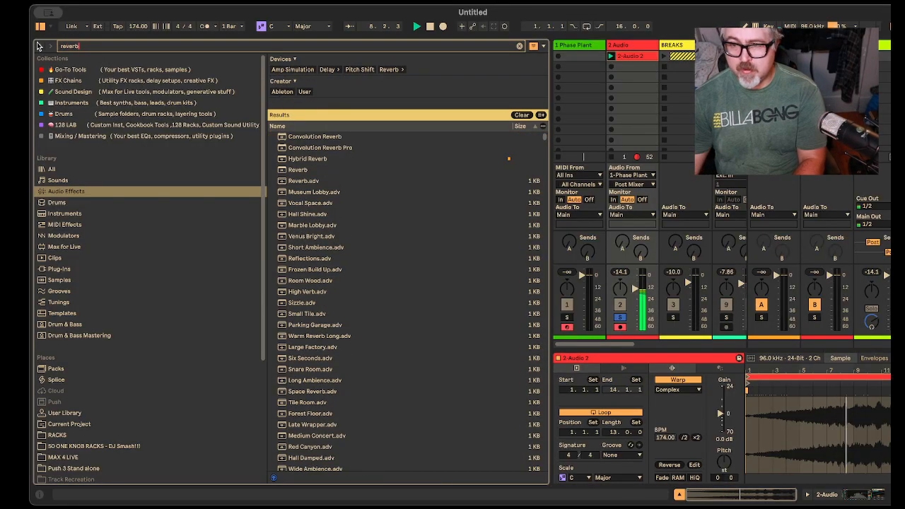
left_click_drag(552, 137, 397, 185)
left_click_drag(297, 171, 488, 59)
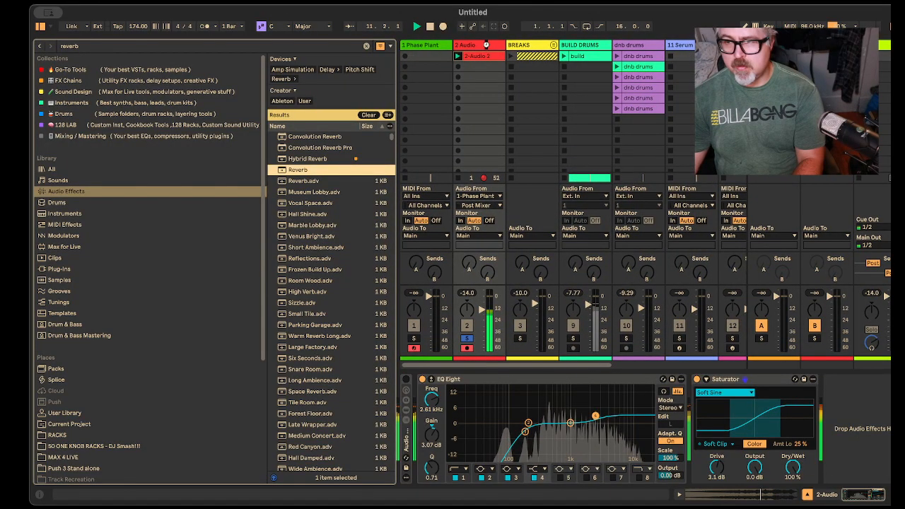
Step: Narrow the browser and set the Reverb's decay to 7.31 s and its dry/wet mix to 50%
left_click_drag(266, 216, 104, 216)
left_click_drag(401, 236, 257, 323)
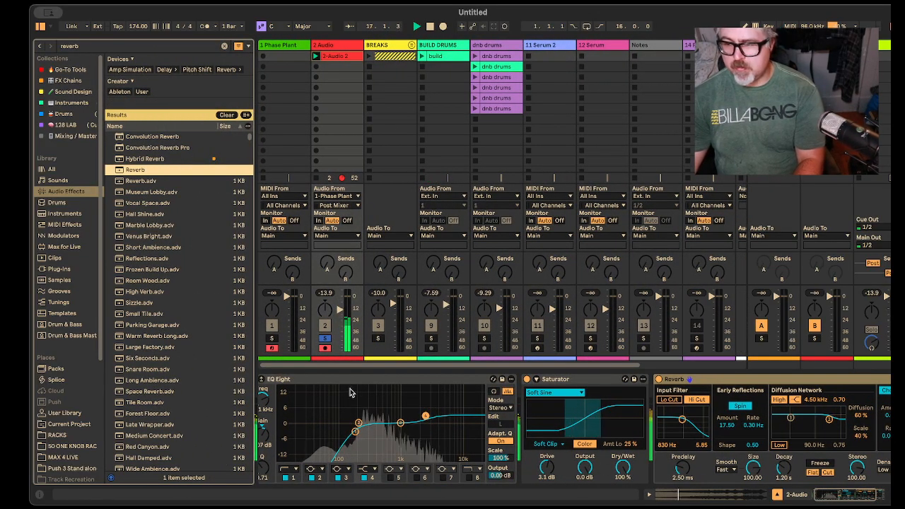
left_click_drag(831, 496, 849, 500)
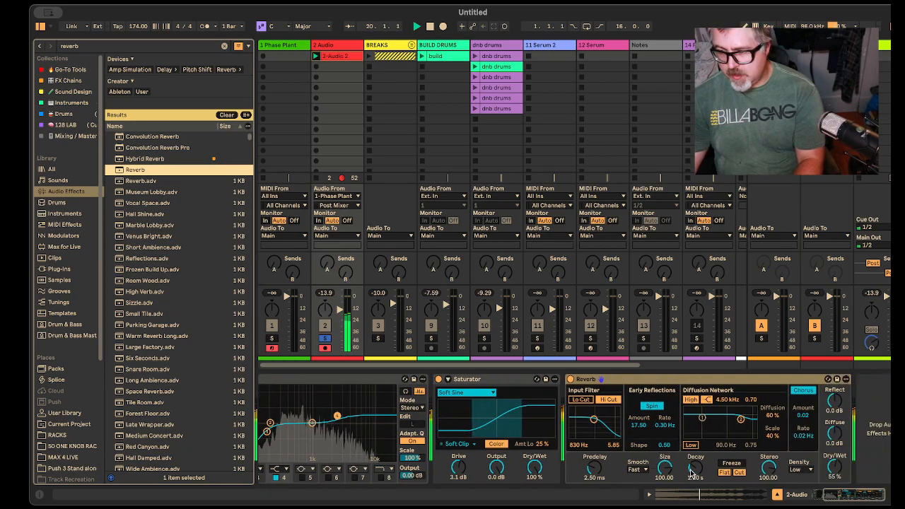
mouse_move(696, 468)
left_mouse_down()
mouse_move(695, 445)
mouse_move(695, 456)
left_mouse_up()
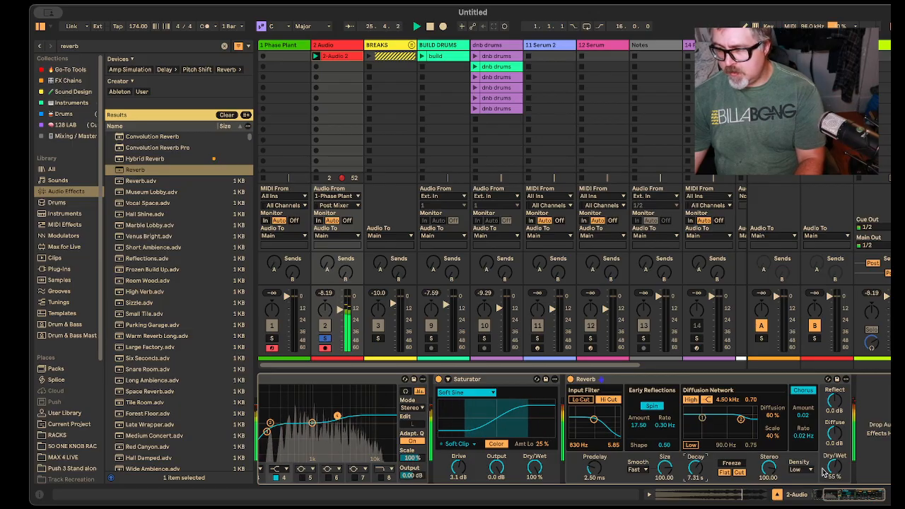
left_click_drag(834, 466, 834, 471)
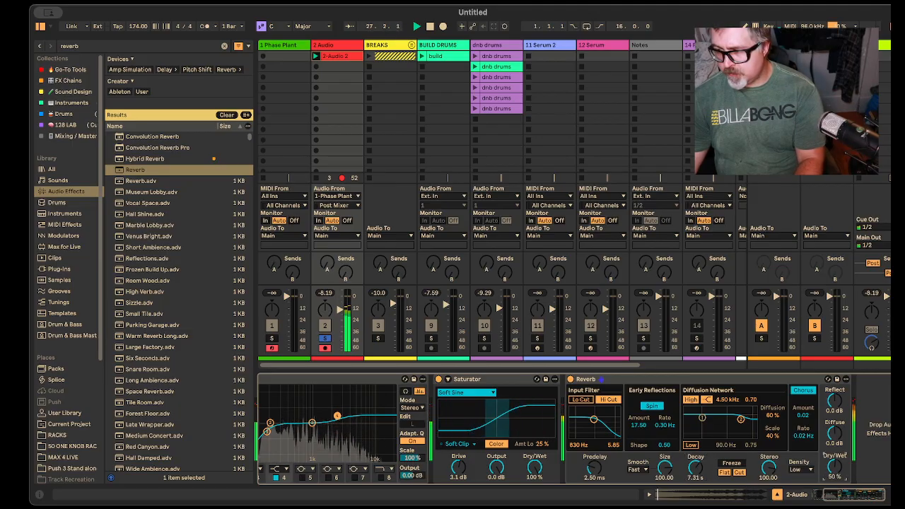
Step: Search the audio effects for "comp" and add the stock Compressor after the Reverb
key("ctrl+f")
type("com")
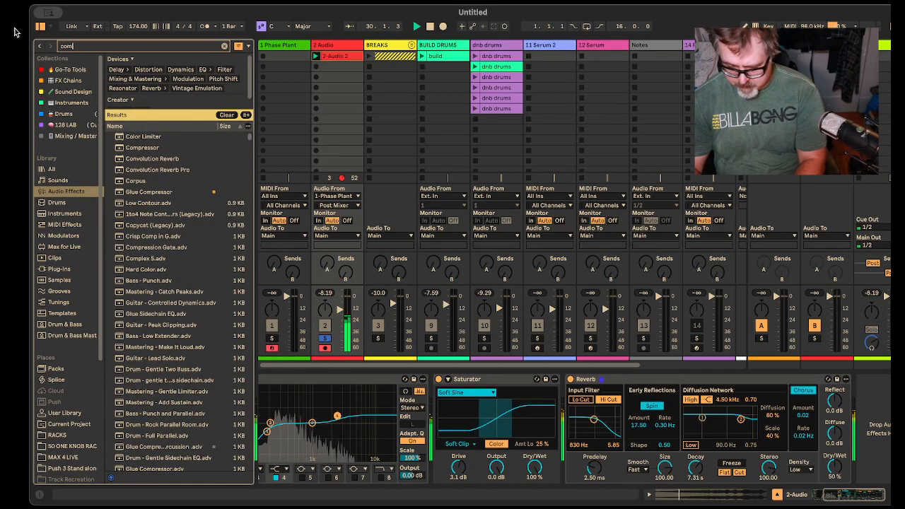
type("pressor")
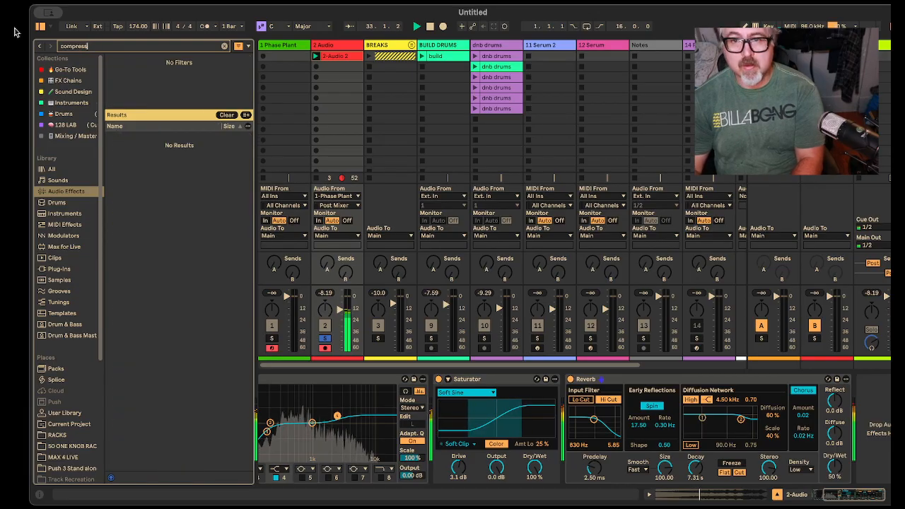
key("BackSpace")
key("BackSpace")
key("BackSpace")
key("BackSpace")
key("BackSpace")
key("BackSpace")
left_click_drag(143, 136, 852, 433)
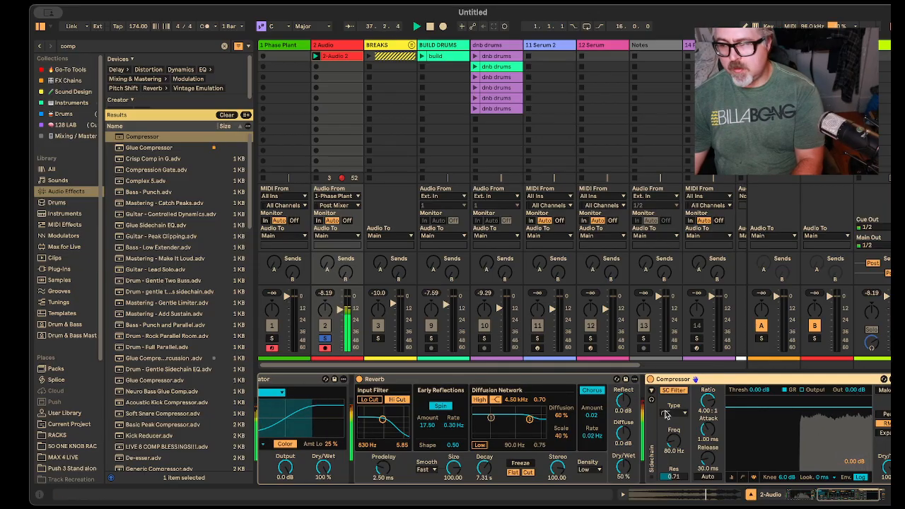
Step: Set the Compressor to 2:1 ratio, 15.2 ms attack, 121 ms release and -6.50 dB threshold, and restart playback
left_click_drag(708, 401, 708, 426)
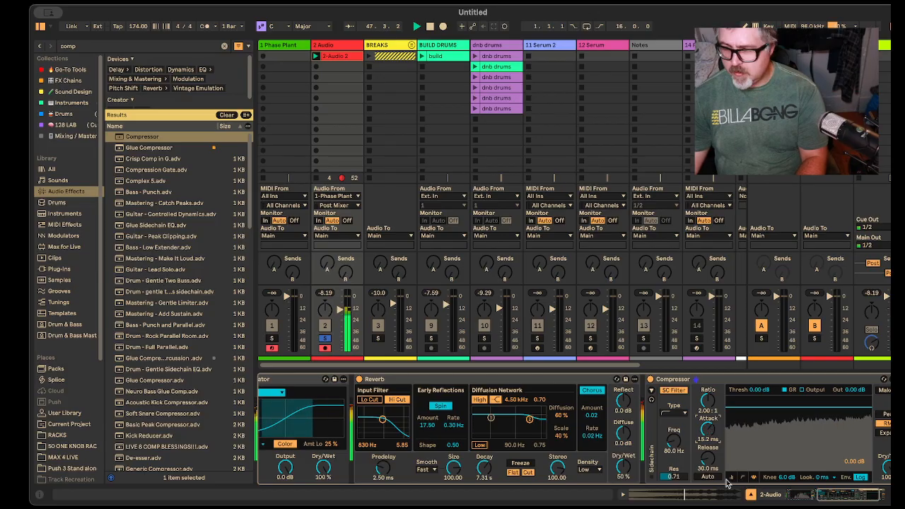
left_click_drag(711, 455, 710, 416)
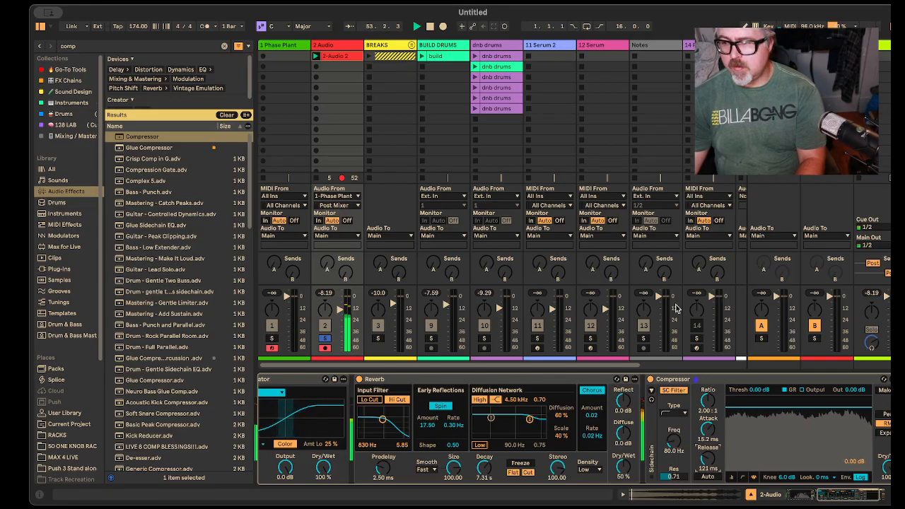
left_click_drag(799, 408, 798, 417)
key("space")
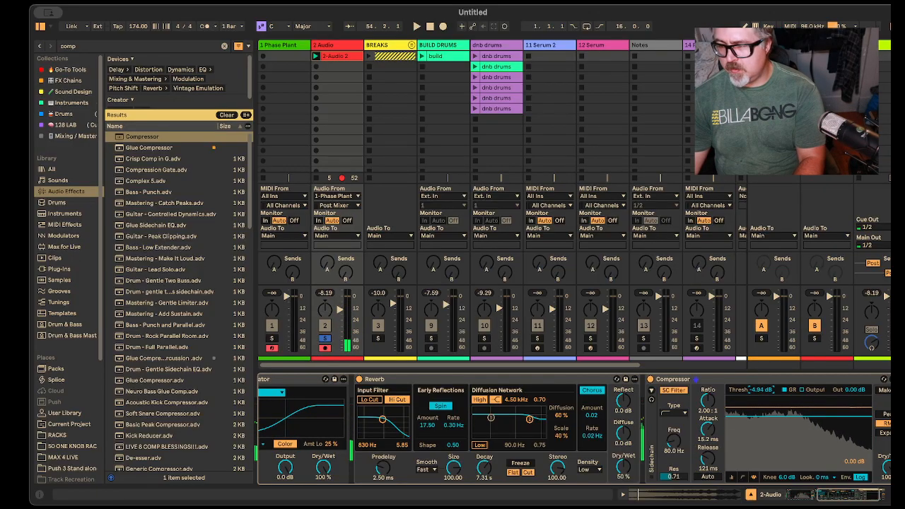
key("space")
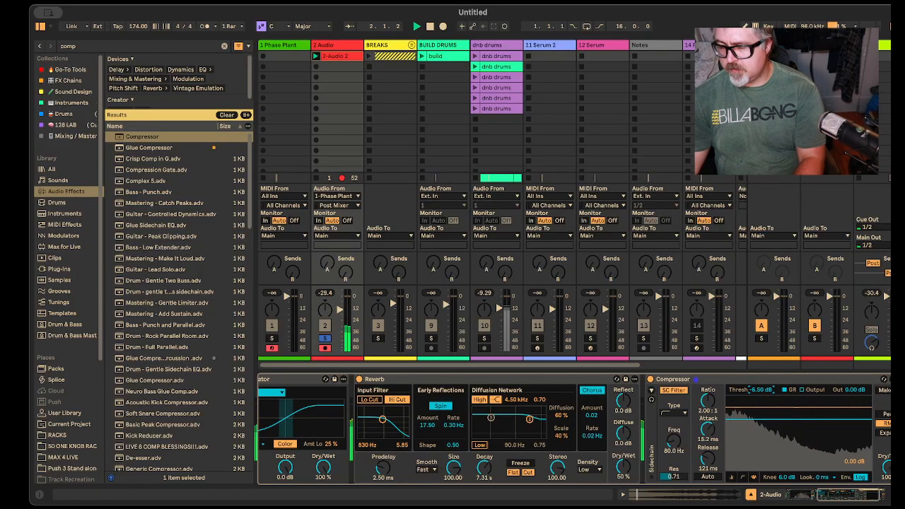
Step: Search the audio effects for "limit", add the stock Limiter after the Compressor and enable its automatic release
key("ctrl+f")
type("li")
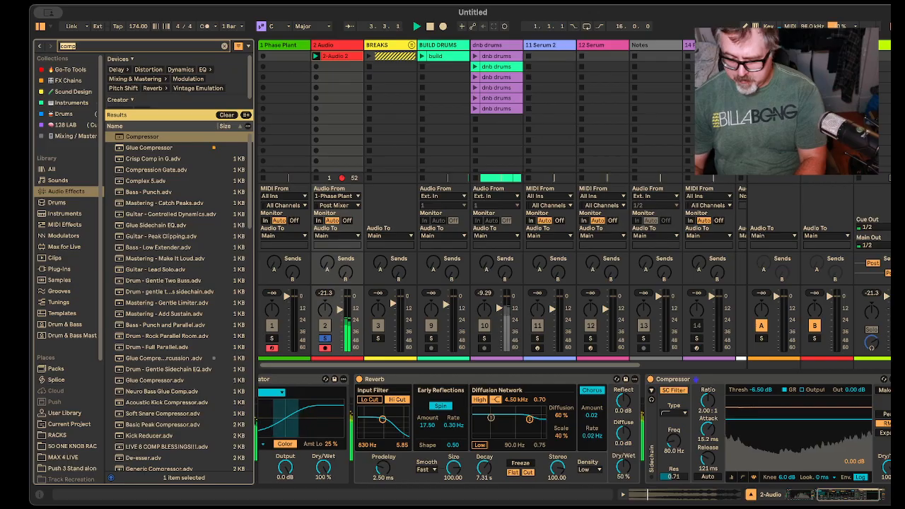
type("mit")
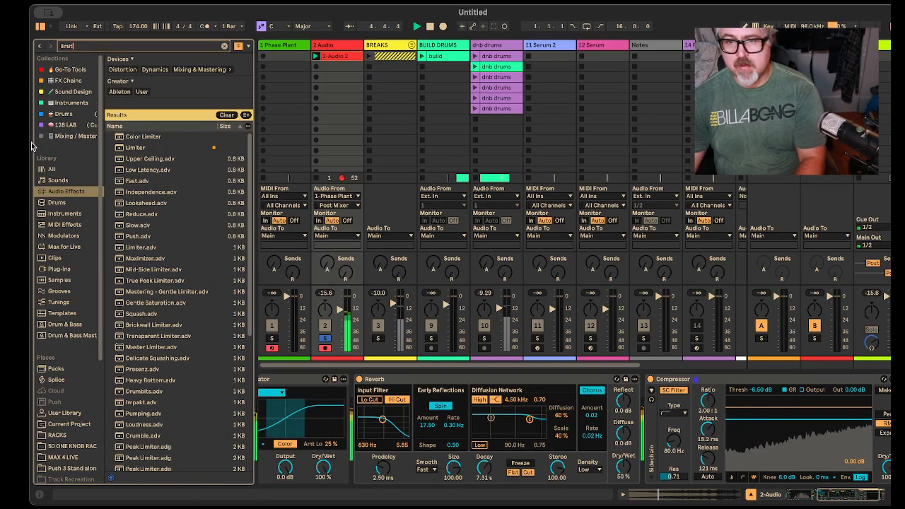
left_click_drag(134, 148, 813, 431)
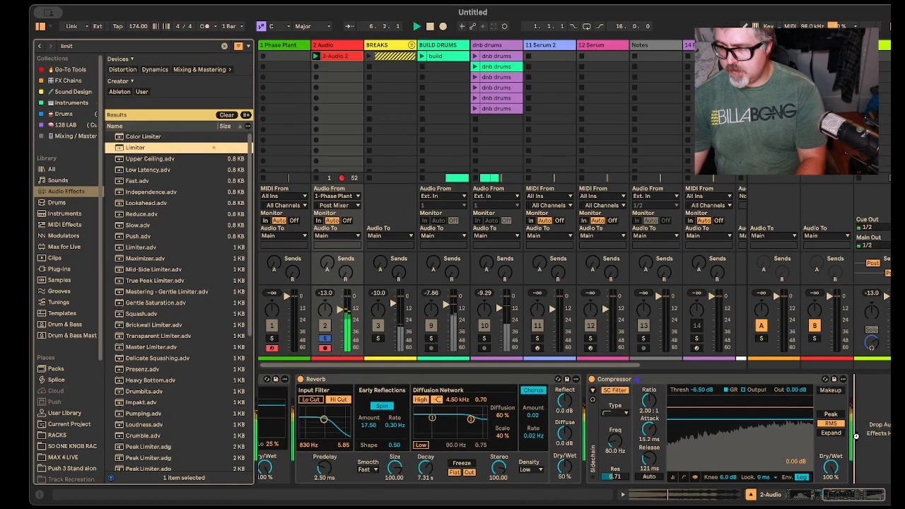
left_click_drag(850, 438, 851, 465)
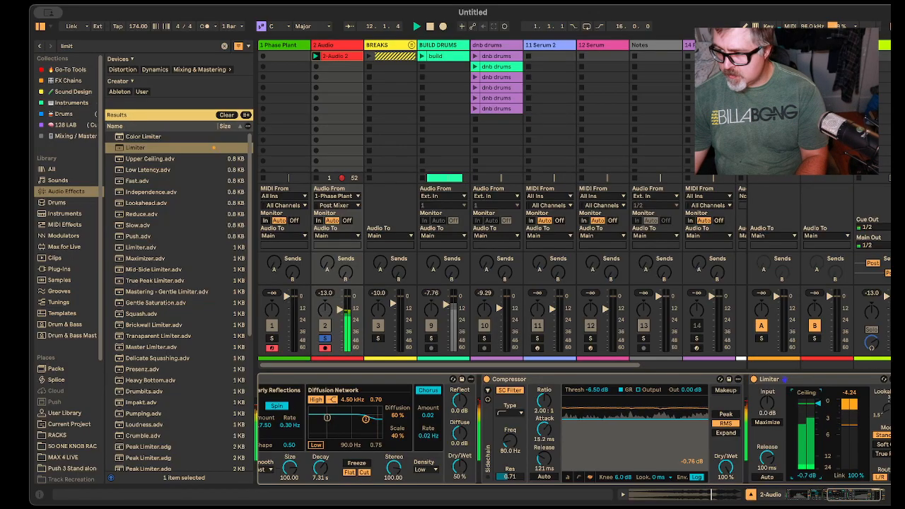
left_click(763, 477)
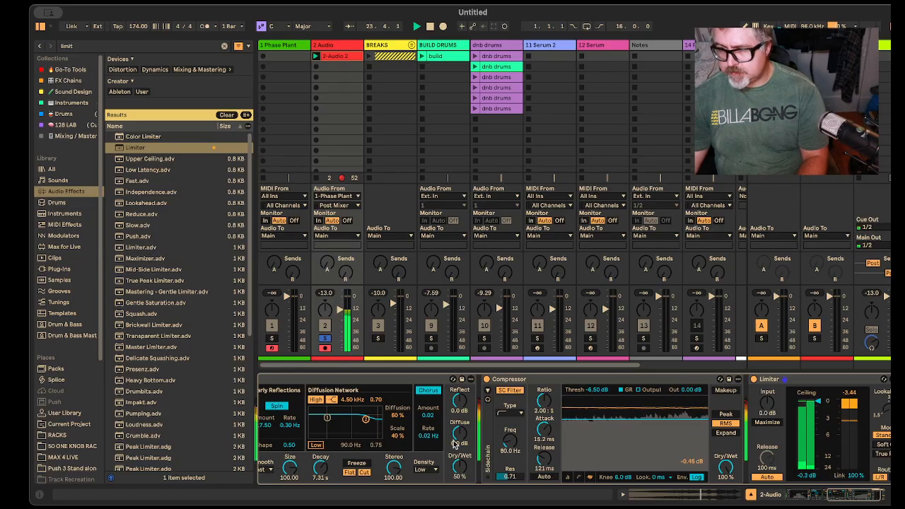
Step: Unsolo the 2 Audio track, clear the browser search and hide the browser
left_click(326, 339)
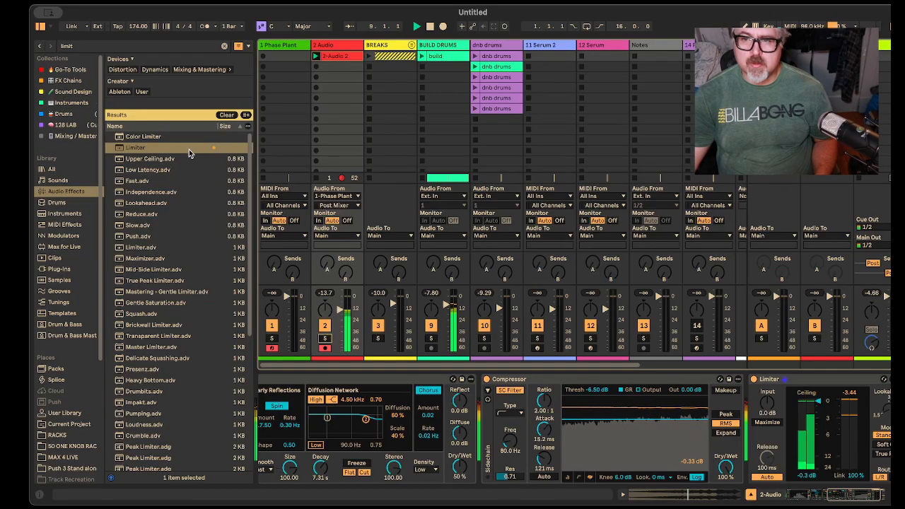
left_click(226, 114)
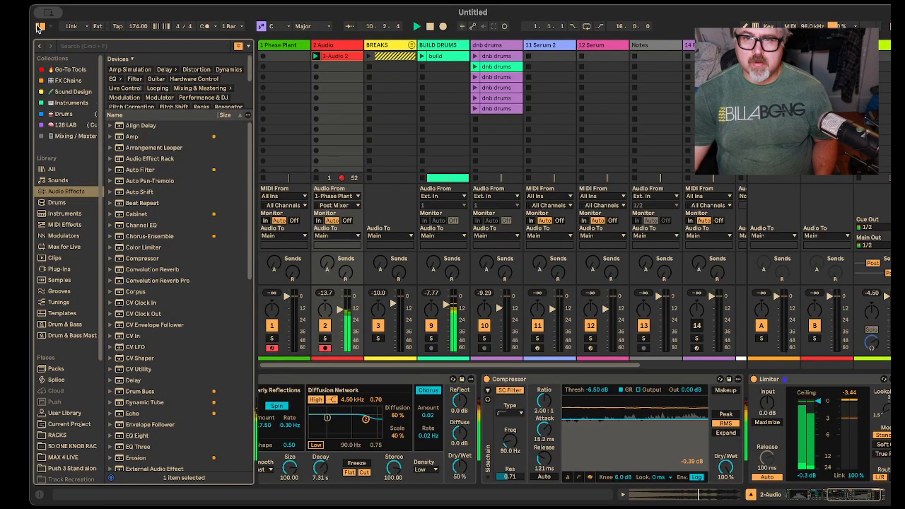
left_click(40, 27)
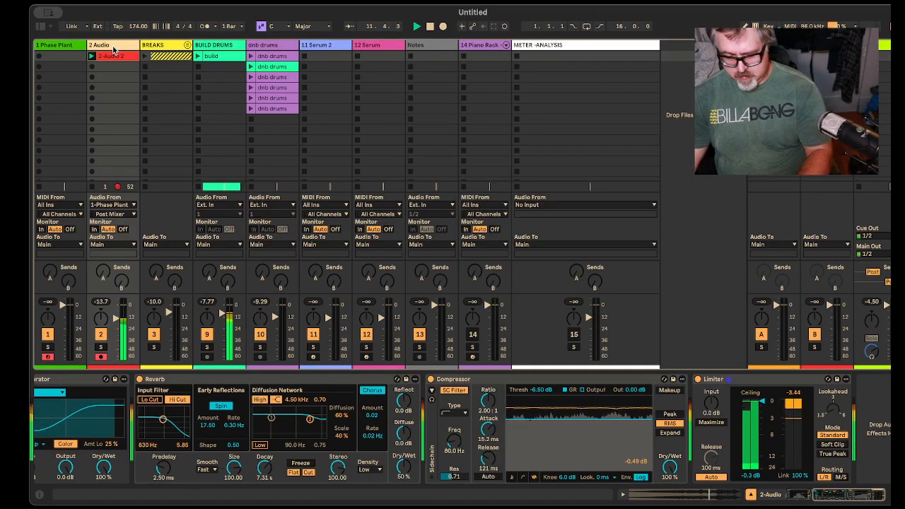
Step: Rename the 2 Audio track to Riser, and replay the set briefly before stopping playback
key("super+r")
type("Riser")
key("Return")
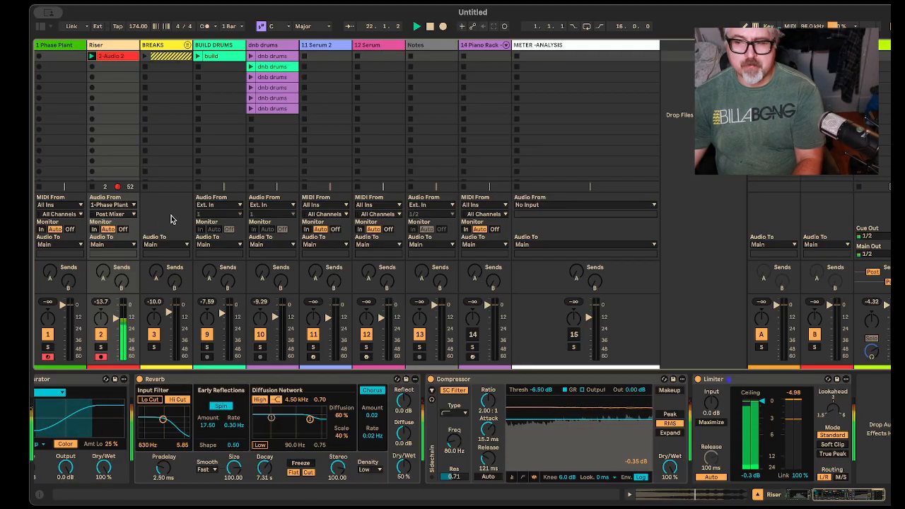
key("space")
key("space")
key("space")
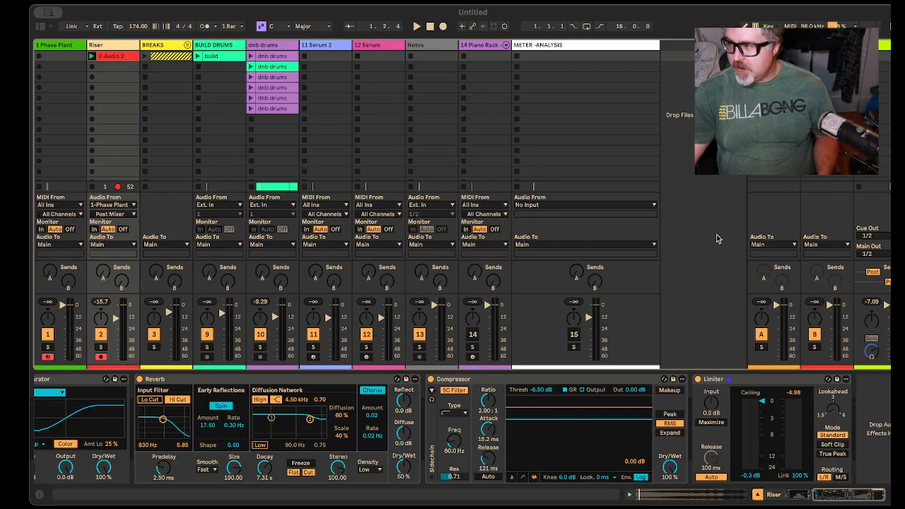
Step: Save the Live set as "Granular Lift Riser WK3 Recipie #3" in the Riser folder, leaving the temporary files in place
left_click(232, 20)
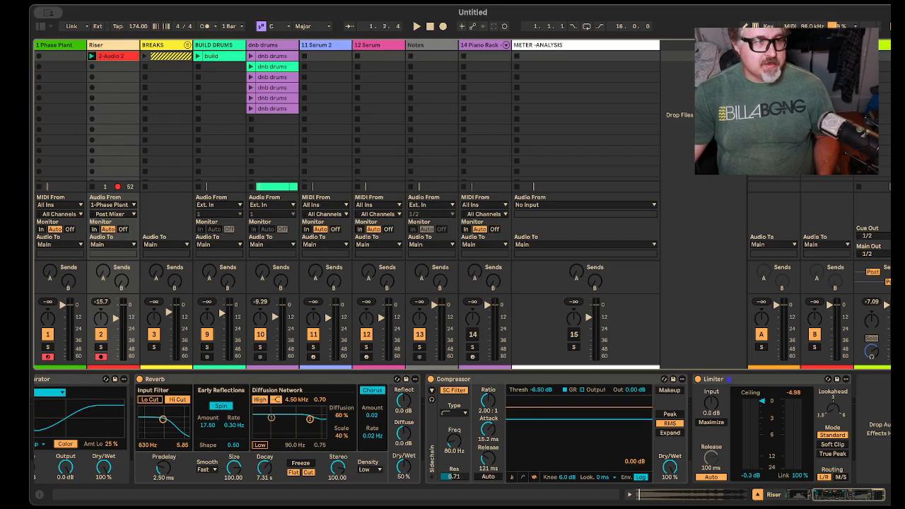
key("super+s")
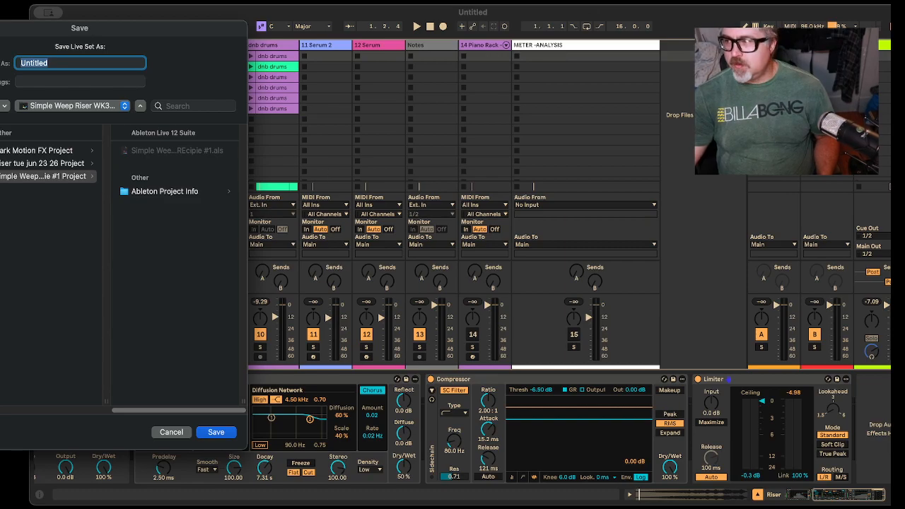
type("G")
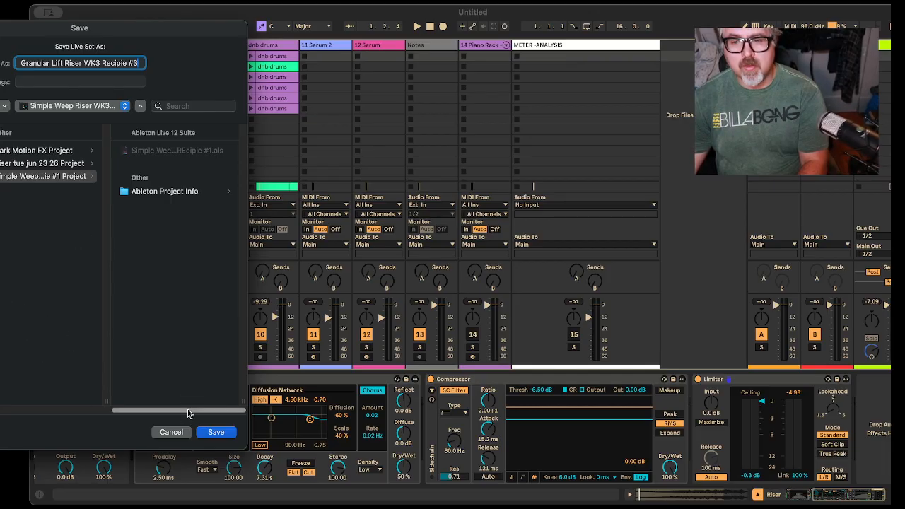
left_click_drag(188, 414, 83, 333)
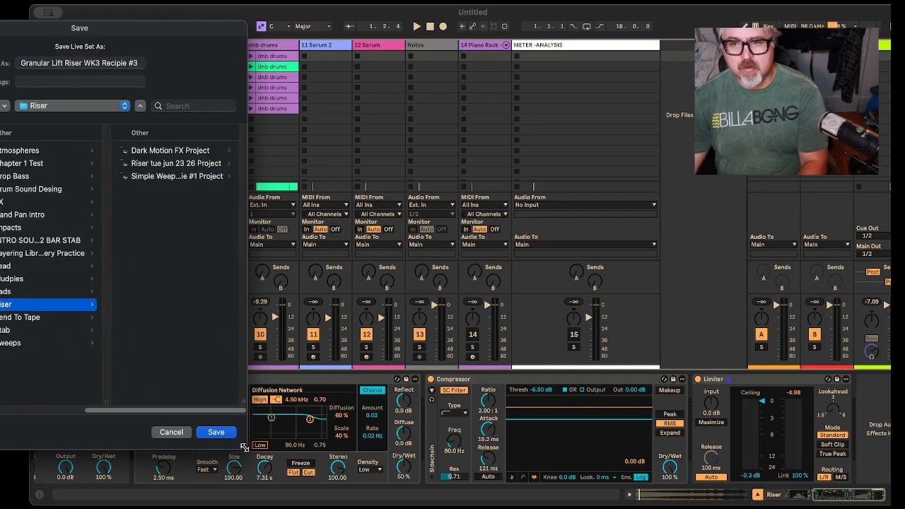
left_click(216, 432)
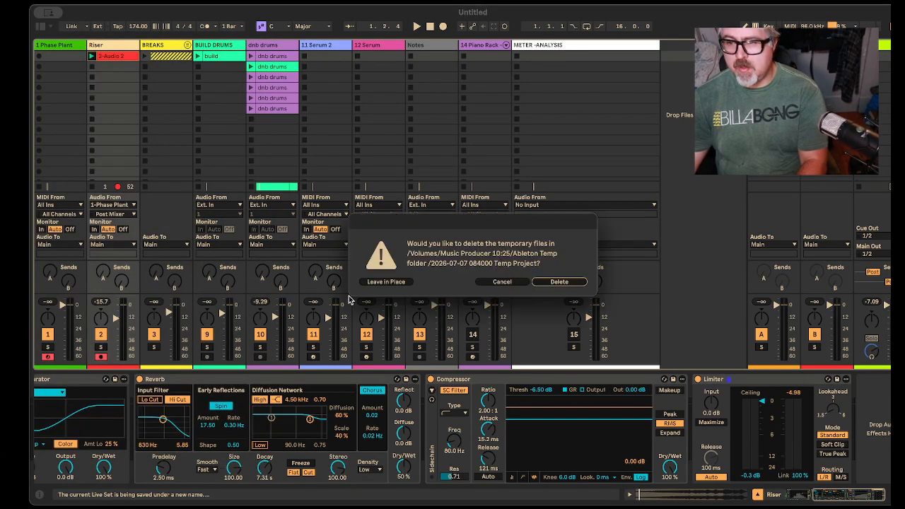
left_click(386, 281)
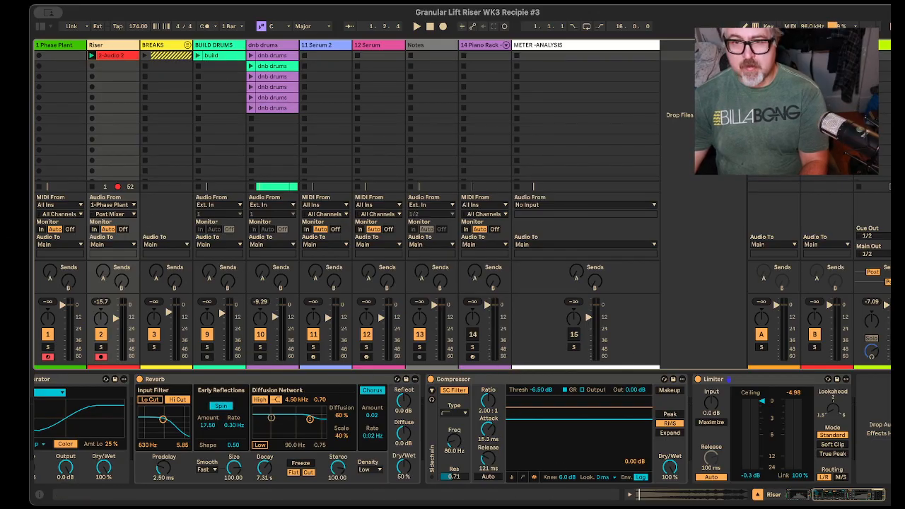
Step: View the Phase Plant patch on the first track, return to the Riser track and hide the plug-in window
left_click(64, 46)
left_click(57, 379)
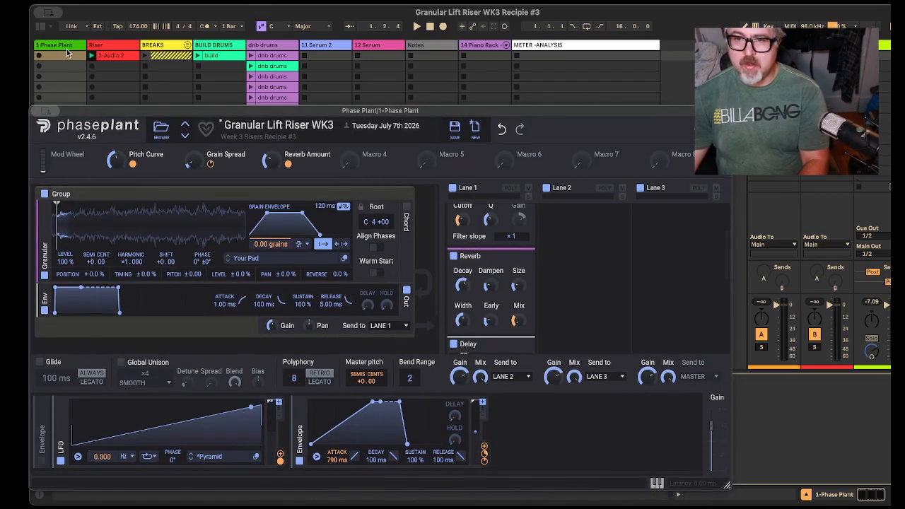
left_click(111, 54)
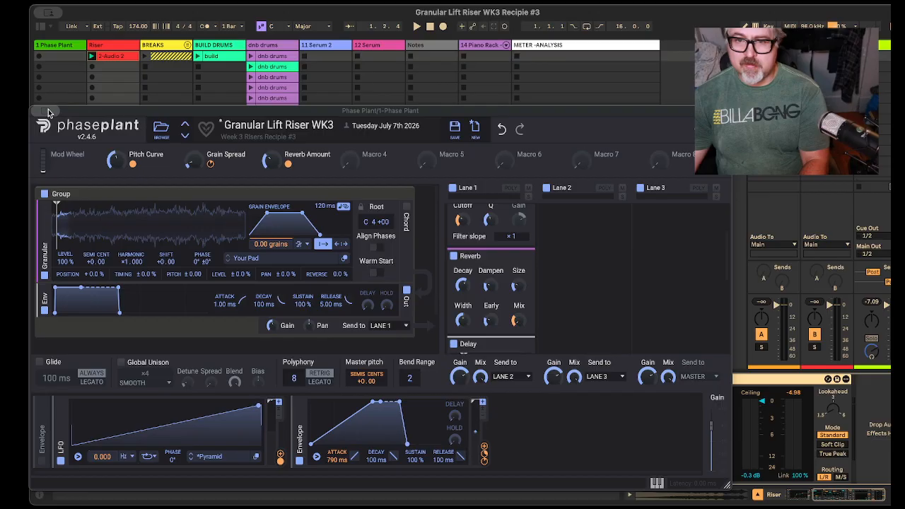
key("alt+super+p")
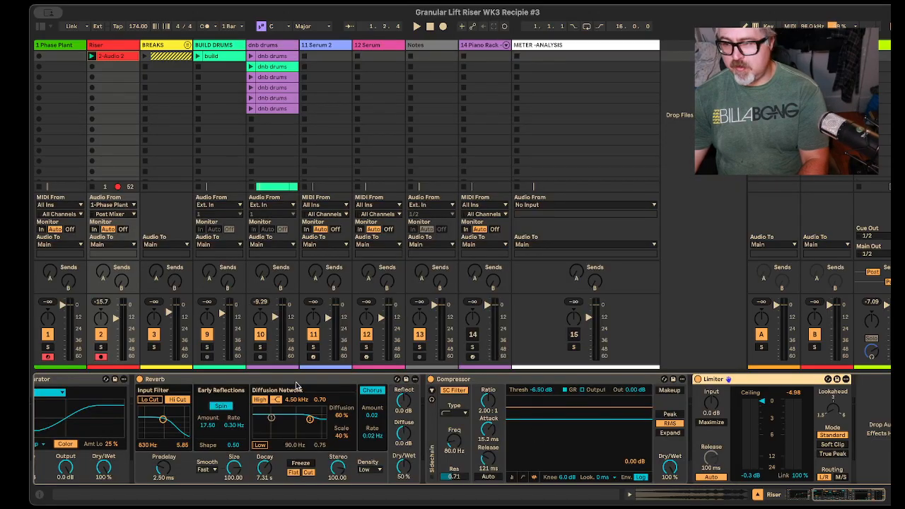
Step: Group the stock effects from EQ Eight through Limiter on the Riser track into one rack and collapse its devices
left_click_drag(841, 495, 777, 507)
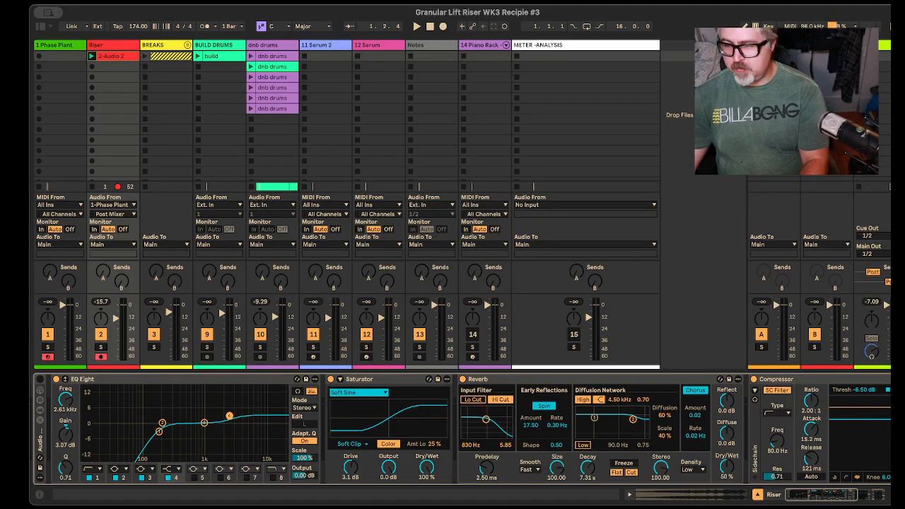
mouse_move(804, 501)
left_mouse_down()
mouse_move(835, 500)
mouse_move(813, 498)
left_mouse_up()
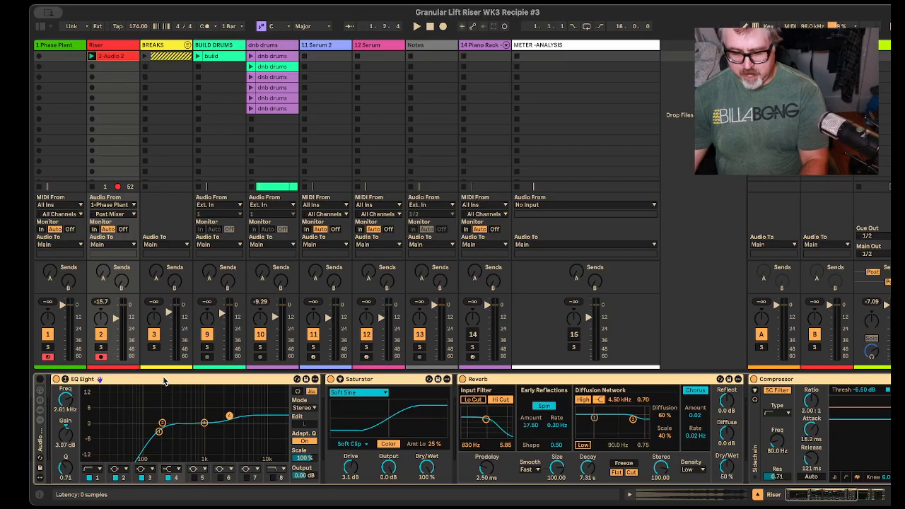
key("super+g")
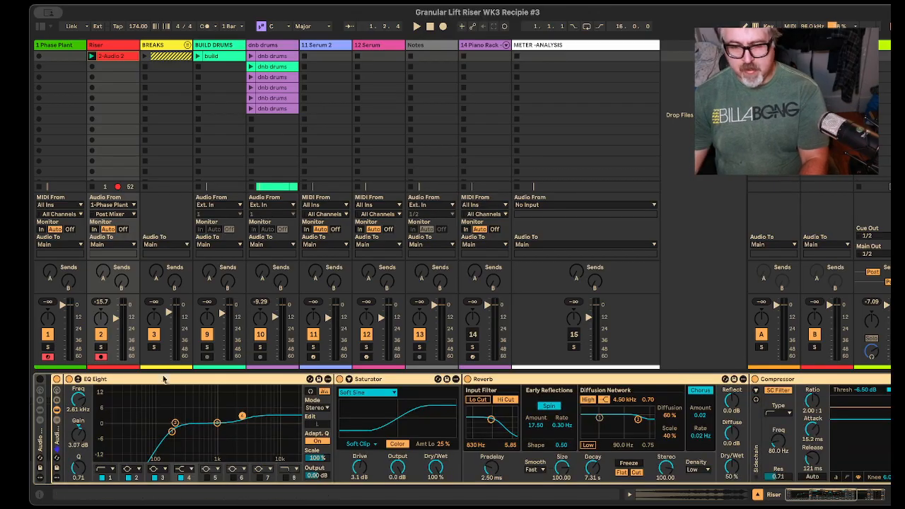
left_click(56, 410)
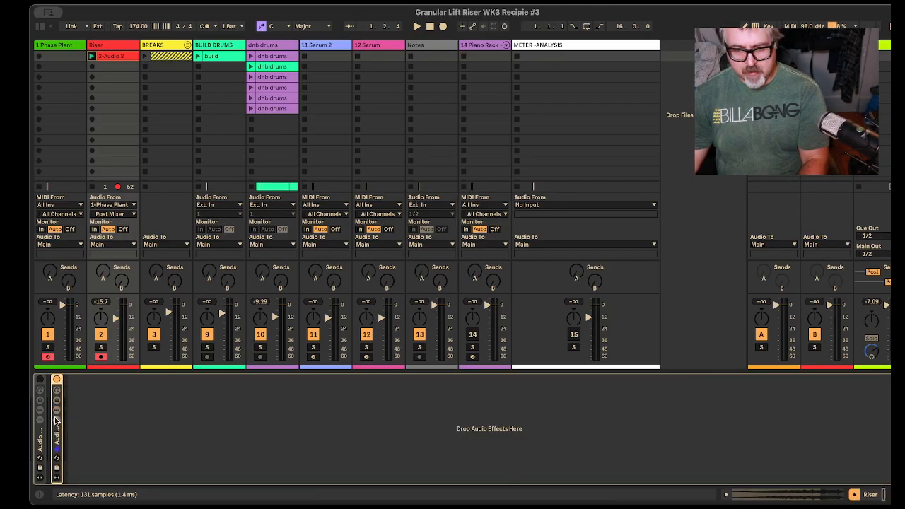
Step: Bypass both effect racks on the Riser track and solo the track to hear it without processing
left_click(56, 380)
left_click(40, 379)
left_click(103, 347)
left_click(101, 347)
key("space")
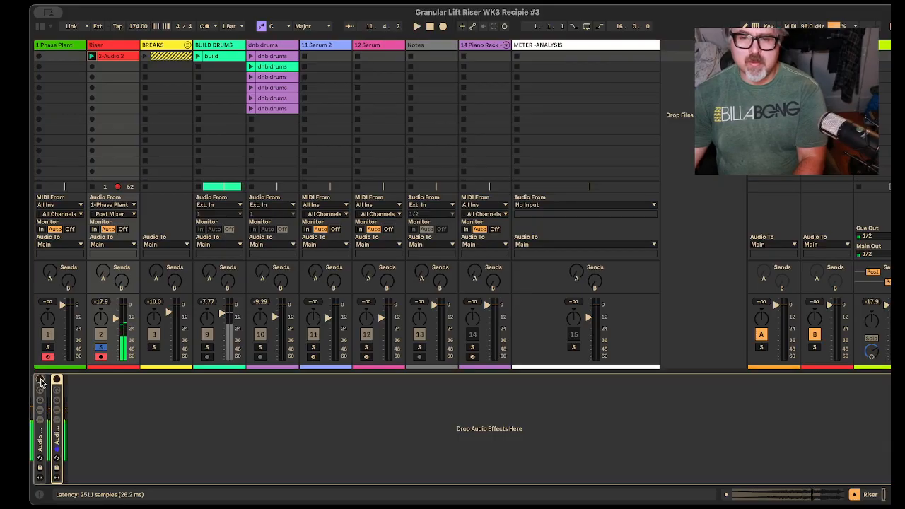
Step: Play the soloed riser, place the first effect rack after the second and enable it, then restore the racks' original order to compare them
key("space")
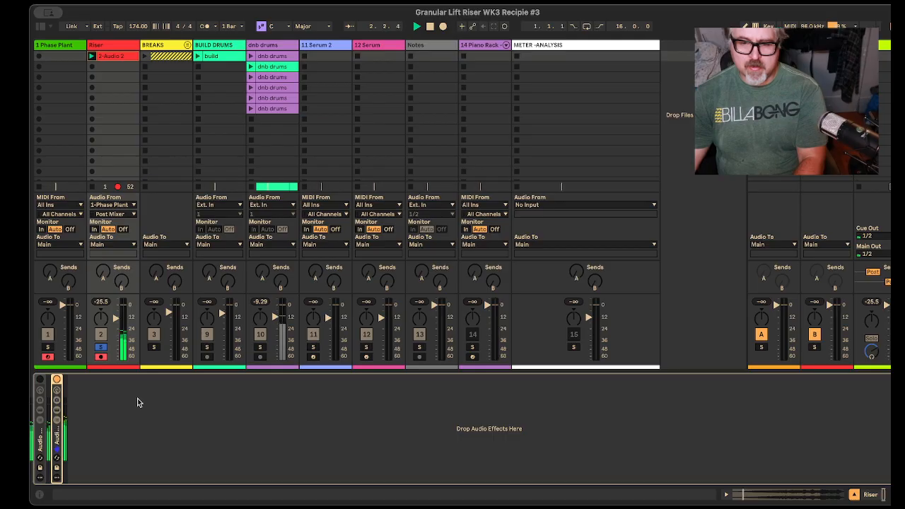
left_click_drag(40, 437, 127, 455)
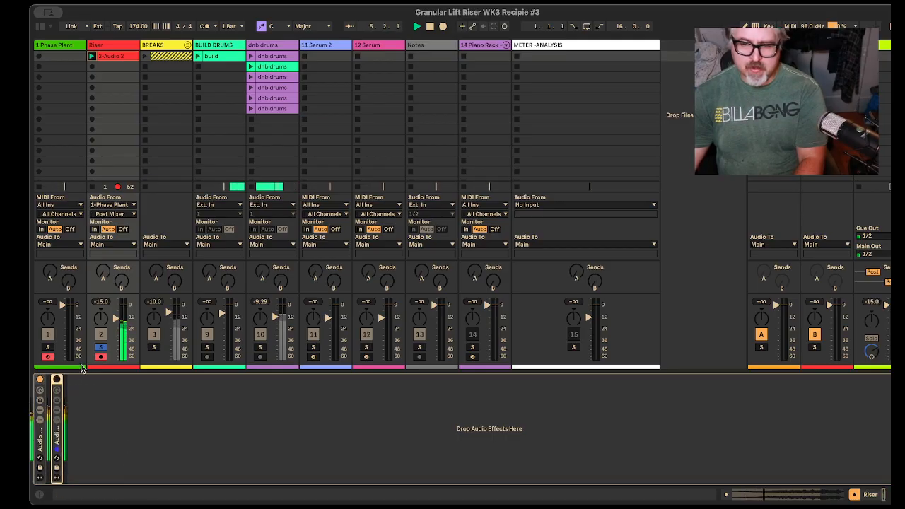
left_click(57, 380)
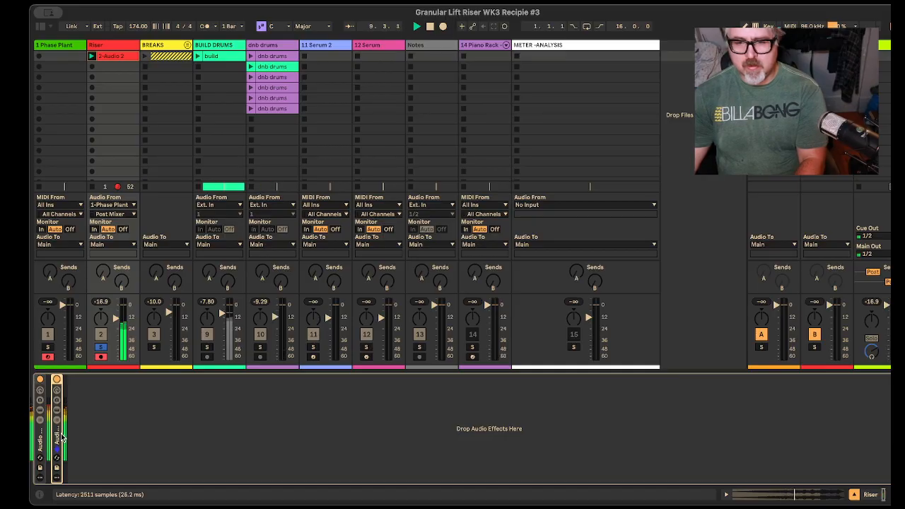
left_click_drag(60, 437, 40, 442)
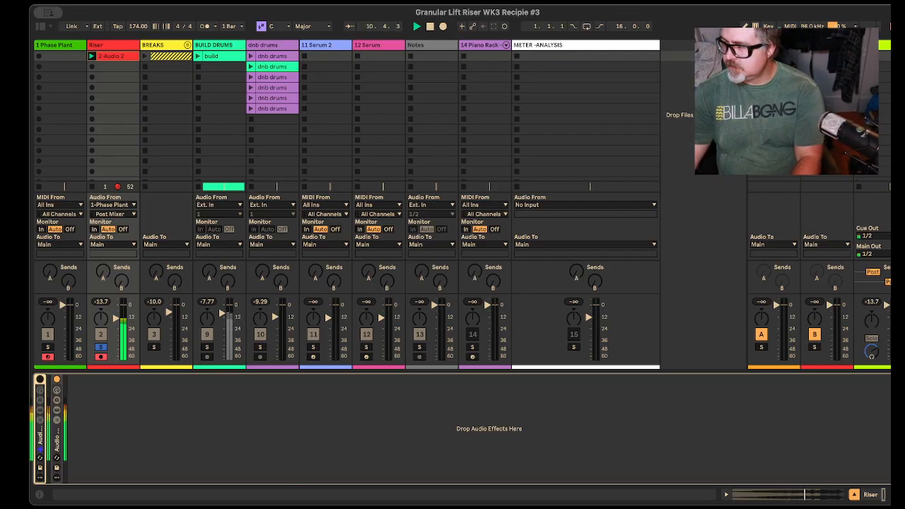
Step: Unsolo the Riser track and play the set to hear the processed riser together with the drums
left_click(101, 348)
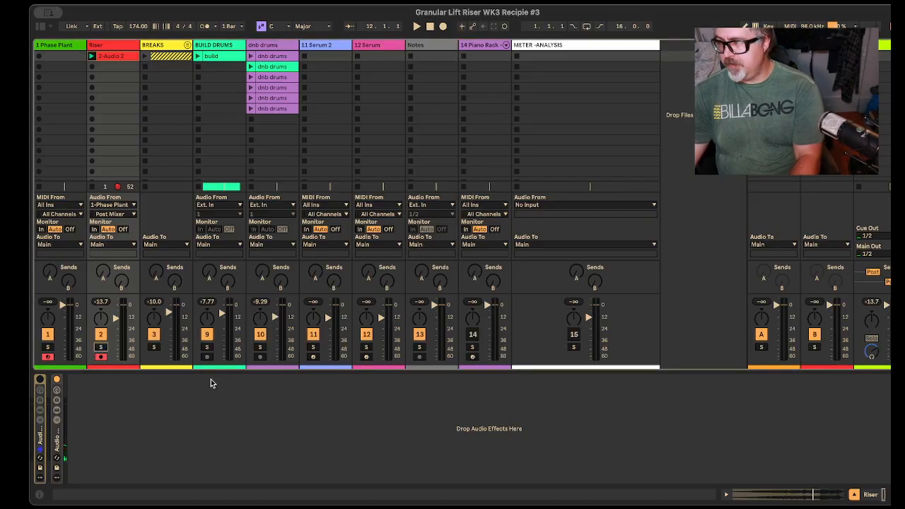
key("space")
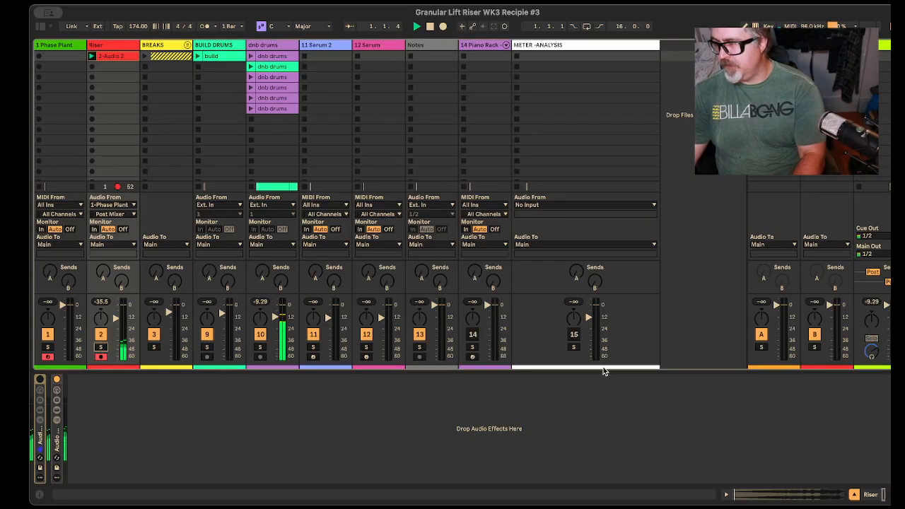